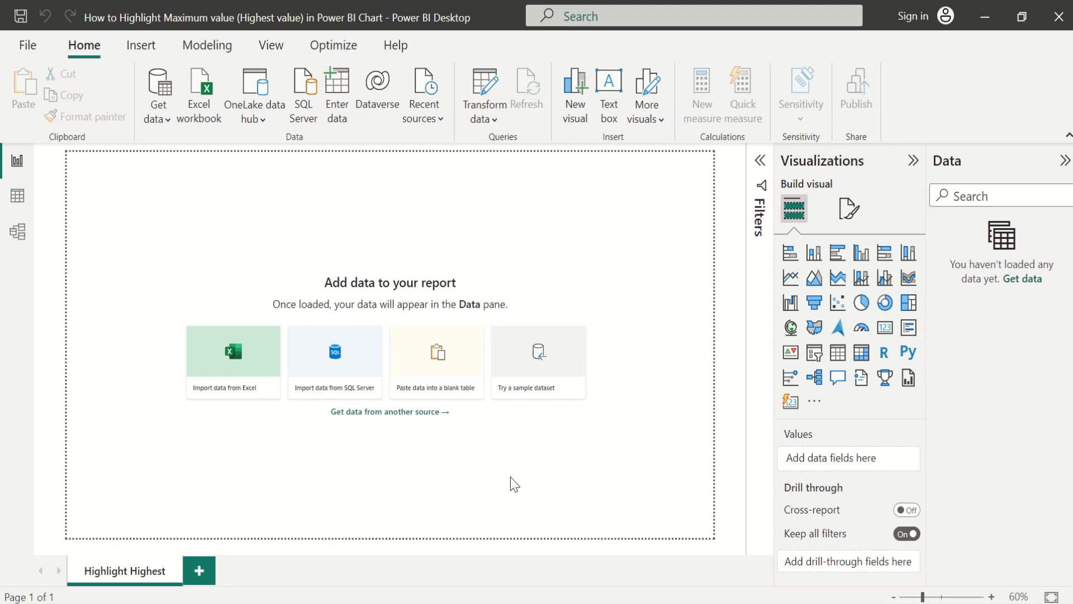
# Load Sheet1 from the Financial Sample.xlsx sample dataset and look over the Country column in the loaded table.
pyautogui.scroll(2, 511, 478)
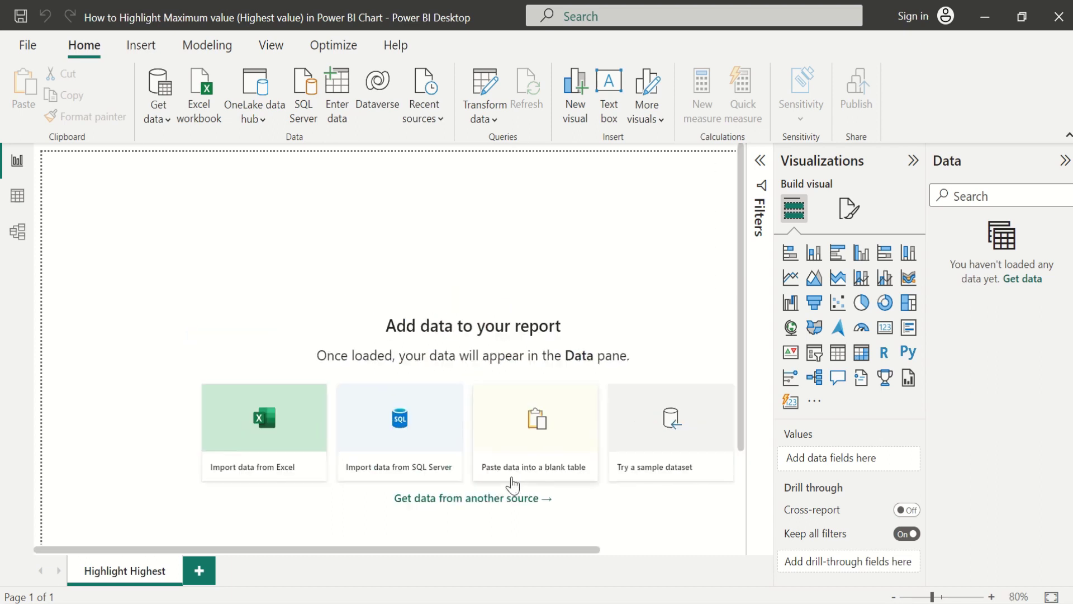
pyautogui.click(657, 475)
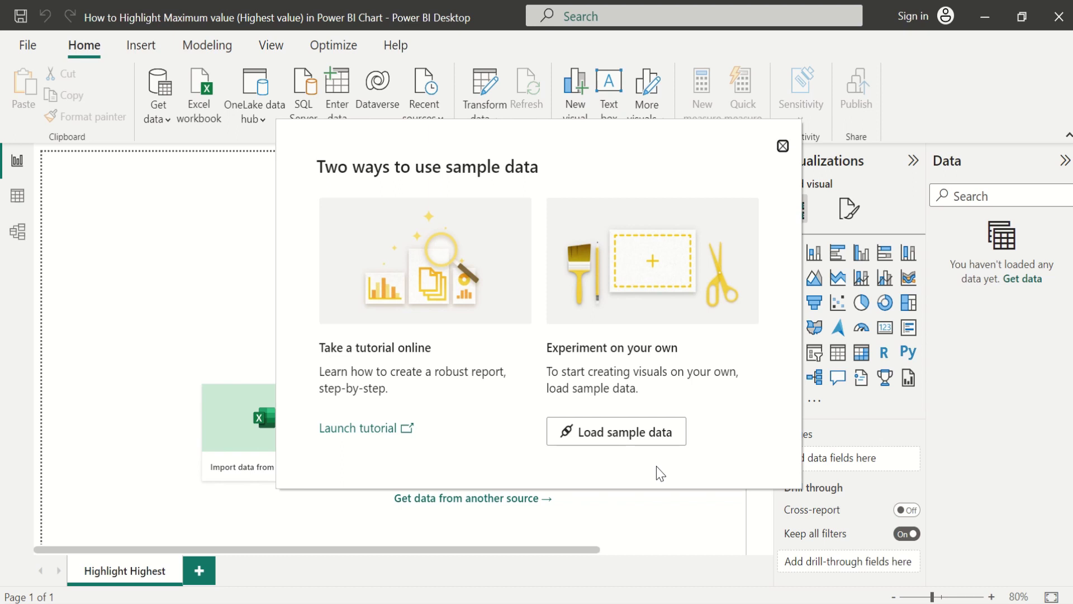
pyautogui.click(624, 443)
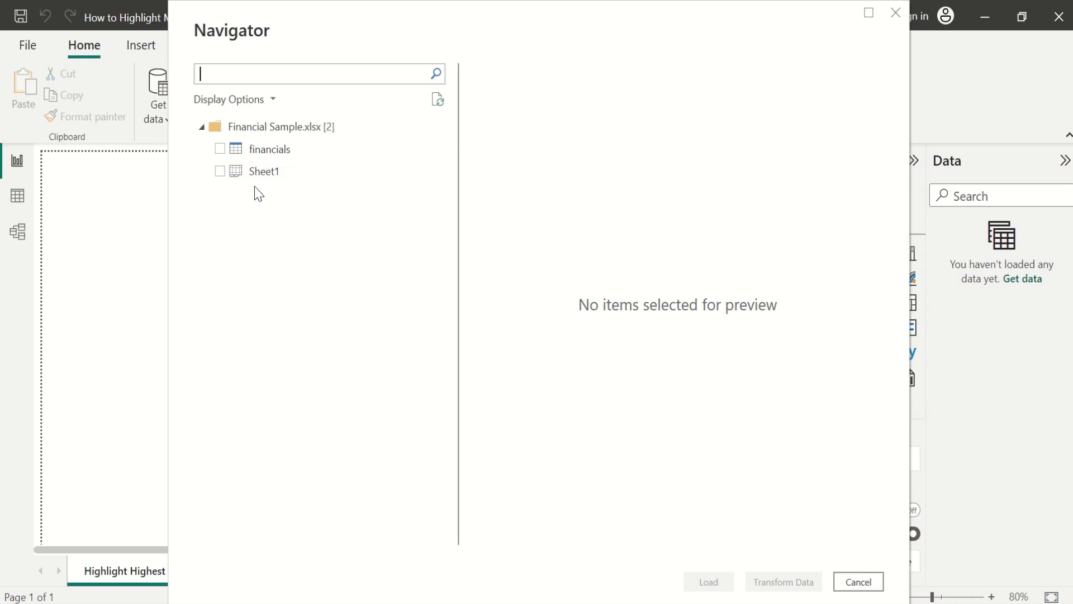
pyautogui.click(223, 171)
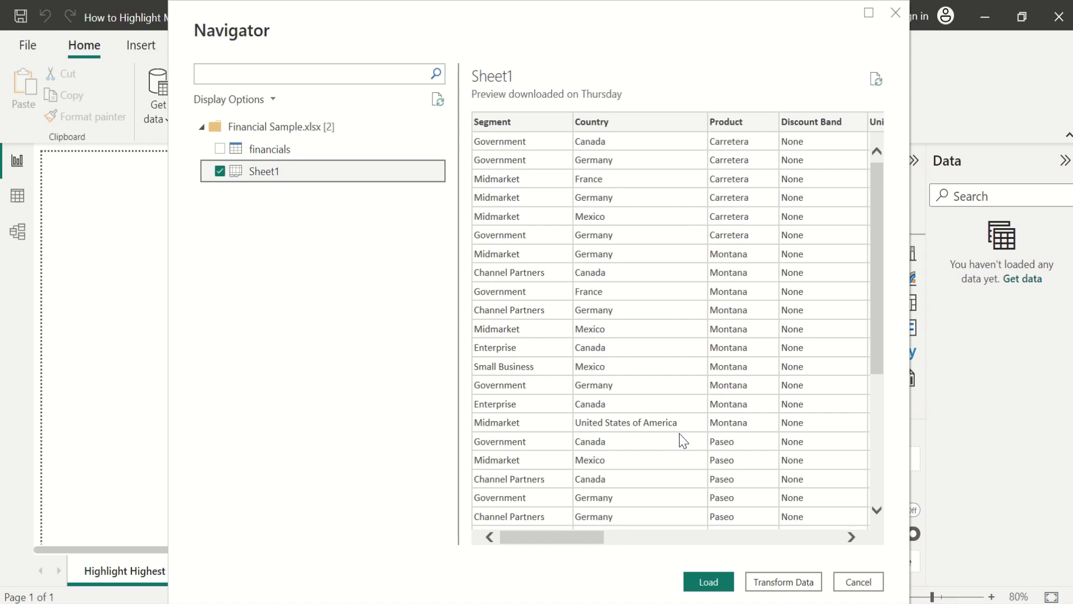
pyautogui.moveTo(517, 543); pyautogui.dragTo(511, 518)
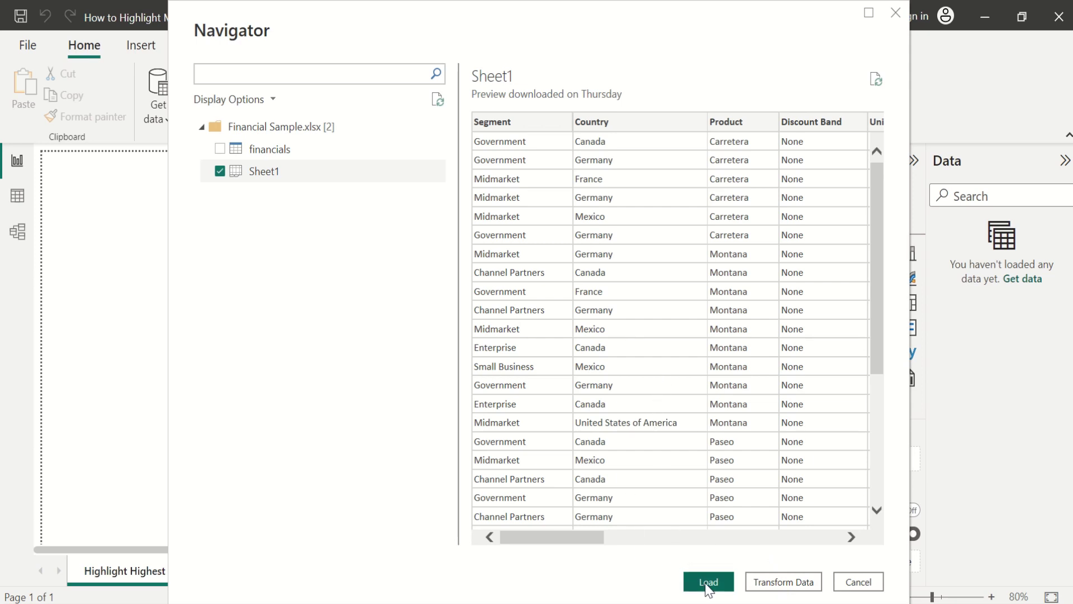
pyautogui.click(709, 582)
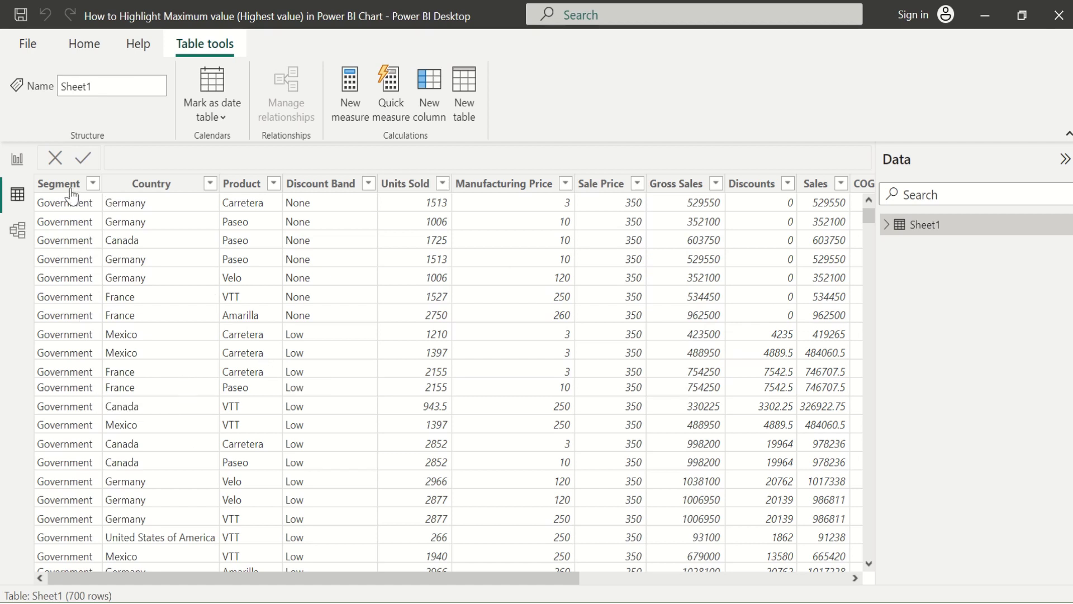
pyautogui.click(180, 185)
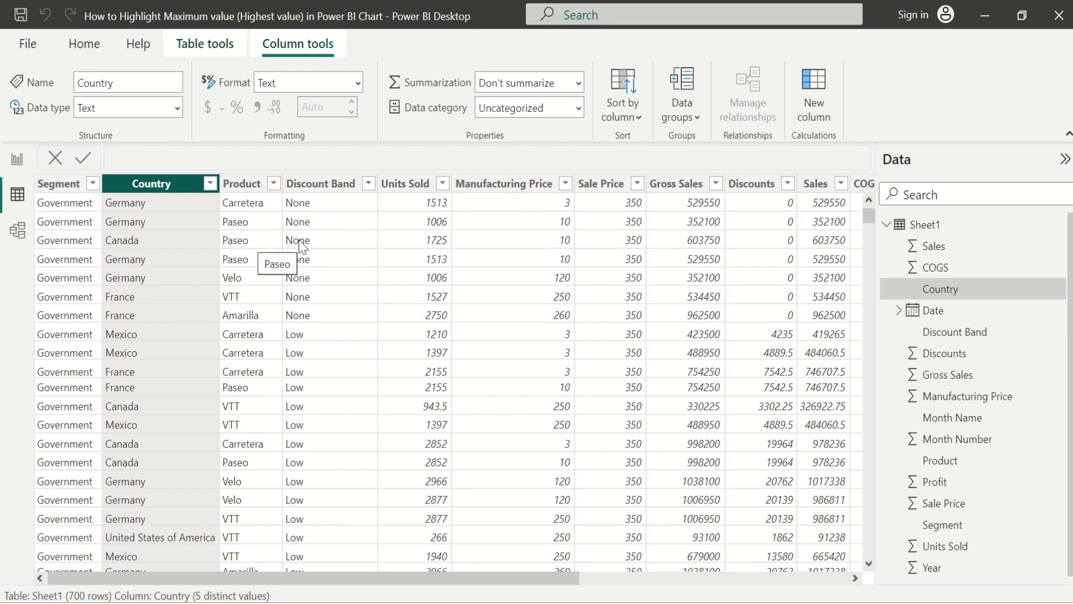
pyautogui.click(930, 226)
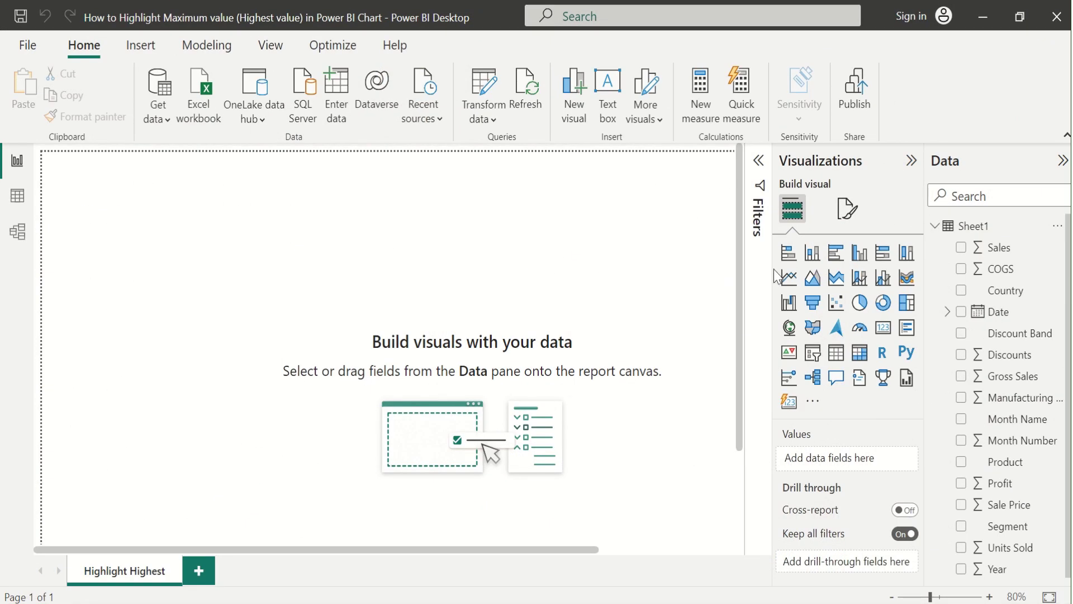
# Build a clustered column chart of Gross Sales by the date hierarchy's Month and enlarge it to fill most of the canvas.
pyautogui.click(861, 254)
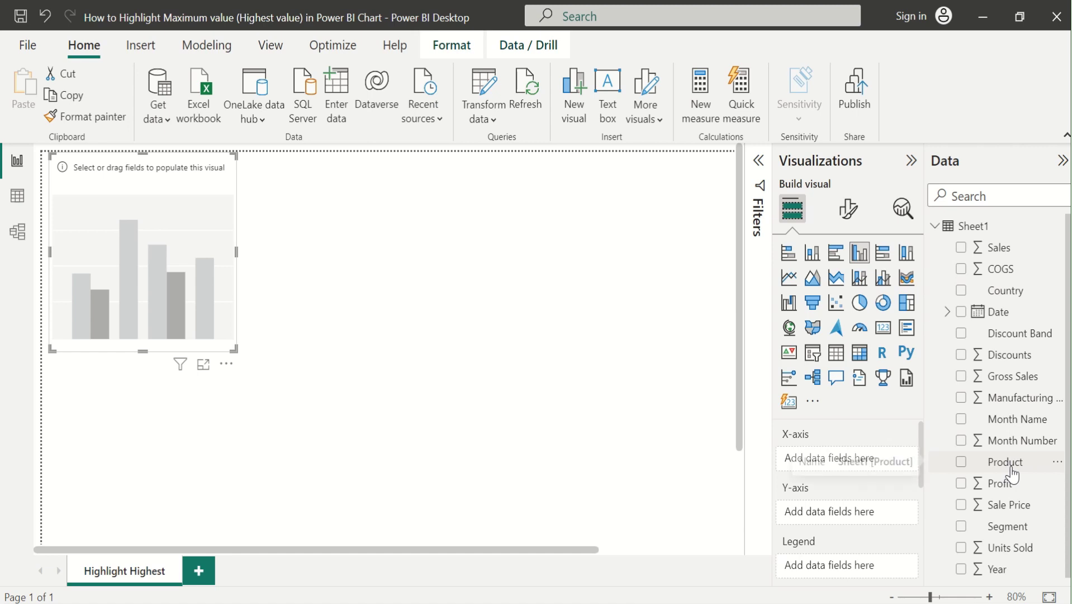
pyautogui.click(947, 311)
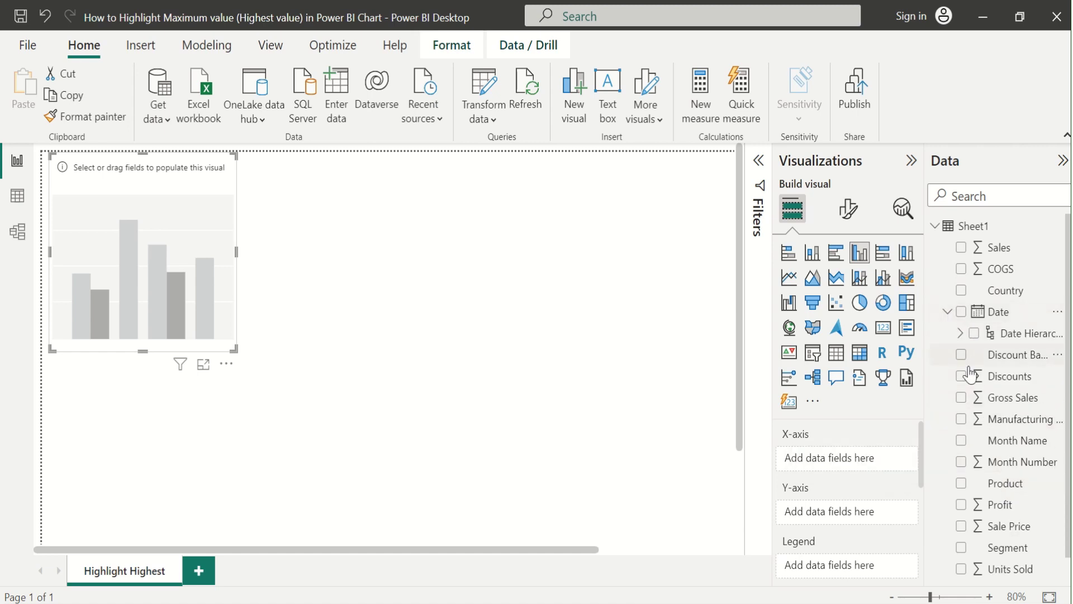
pyautogui.click(961, 334)
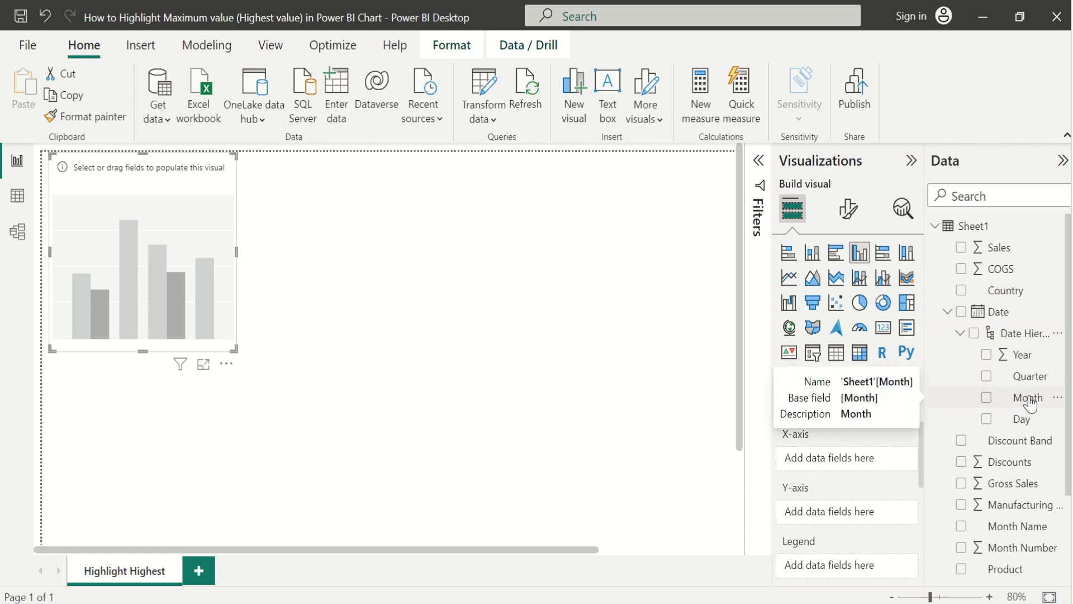
pyautogui.moveTo(1032, 404); pyautogui.dragTo(870, 455)
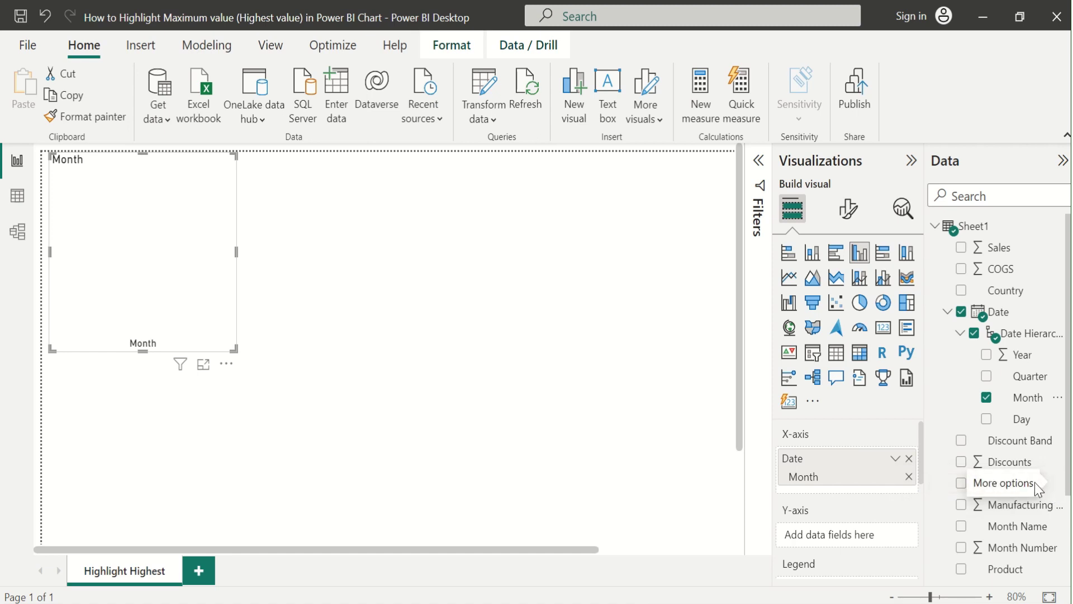
pyautogui.moveTo(1046, 492); pyautogui.dragTo(899, 545)
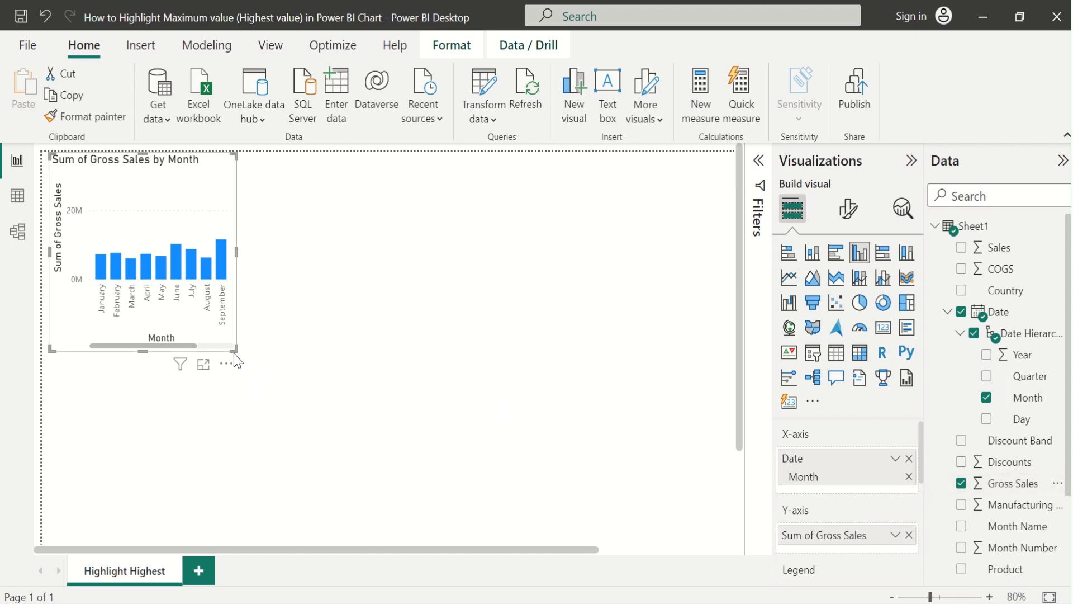
pyautogui.moveTo(232, 348); pyautogui.dragTo(621, 495)
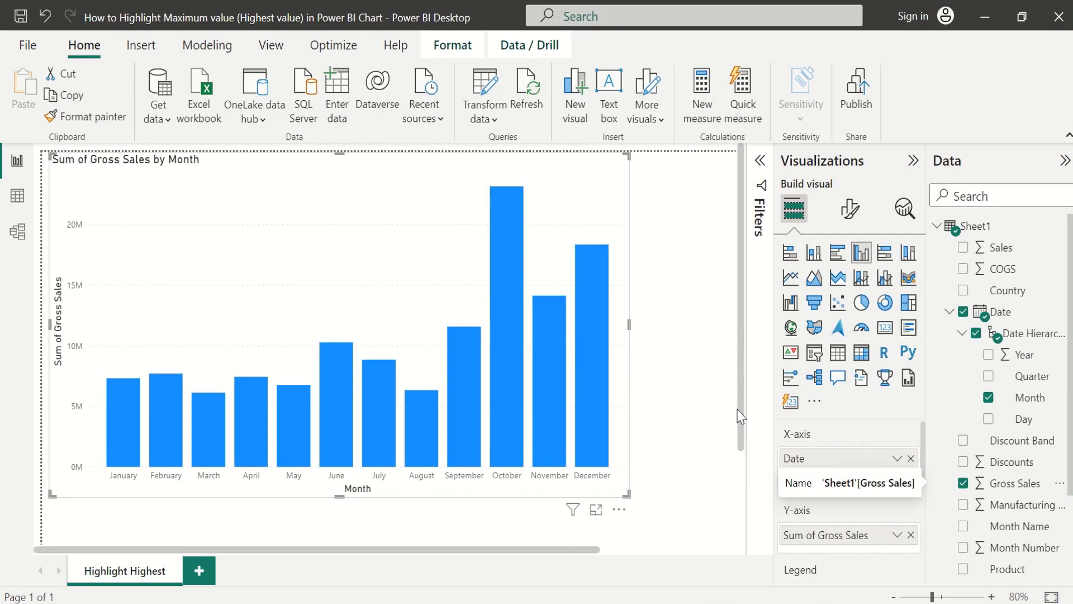
# Replace the date hierarchy's Month on the chart's X-axis with Sheet1's Month Name field.
pyautogui.moveTo(1071, 330); pyautogui.dragTo(1070, 422)
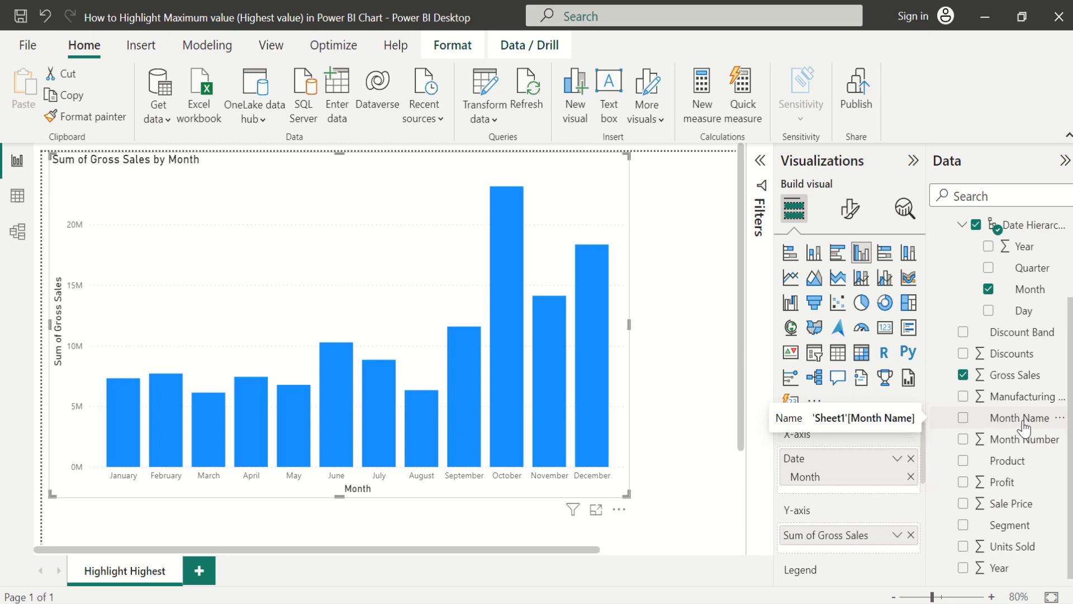
pyautogui.moveTo(1024, 427); pyautogui.dragTo(859, 489)
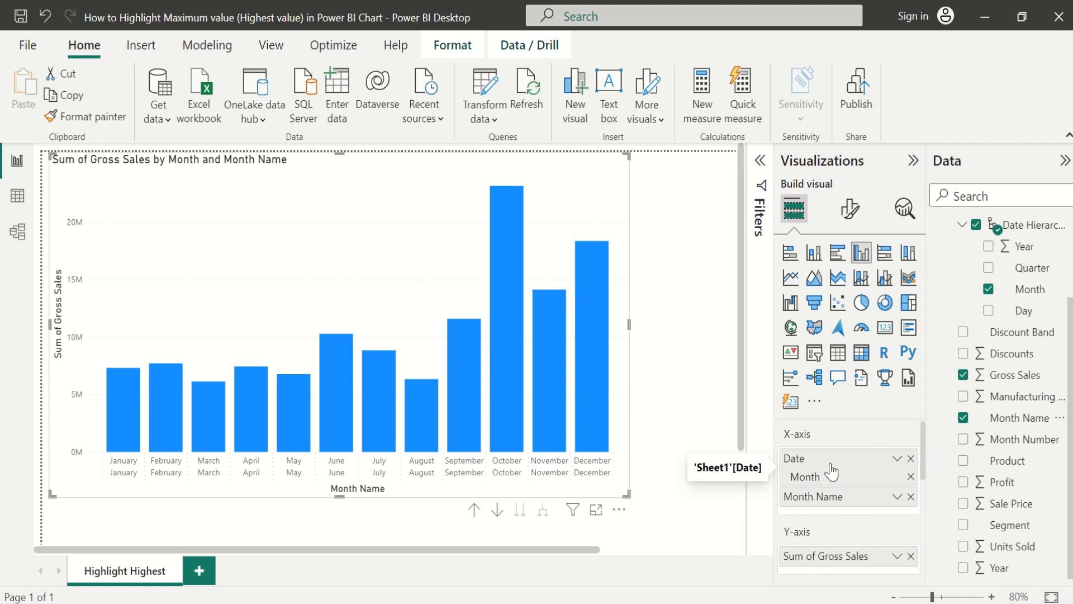
pyautogui.click(912, 459)
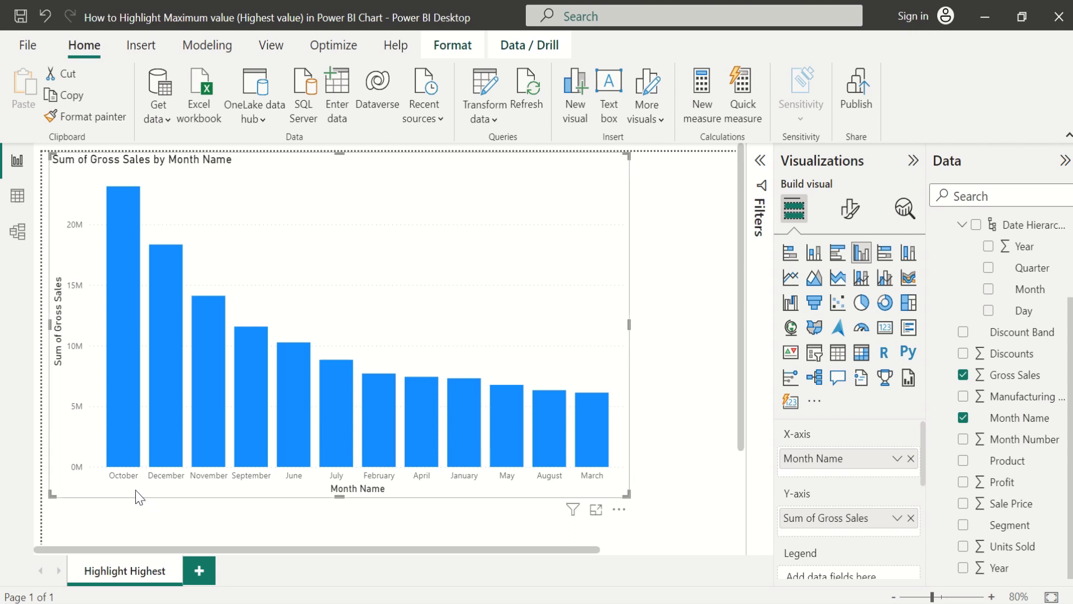
pyautogui.scroll(1, 142, 481)
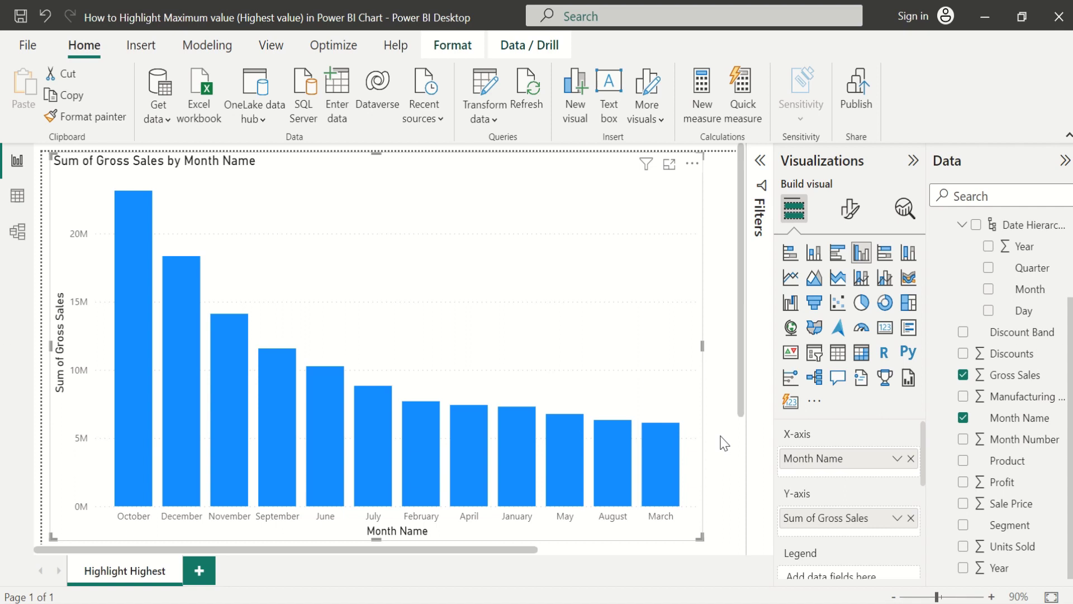
# Enter and load a table named Calendar with the columns Month and Month Numberr, listing the months January to December numbered 1 to 12.
pyautogui.click(340, 112)
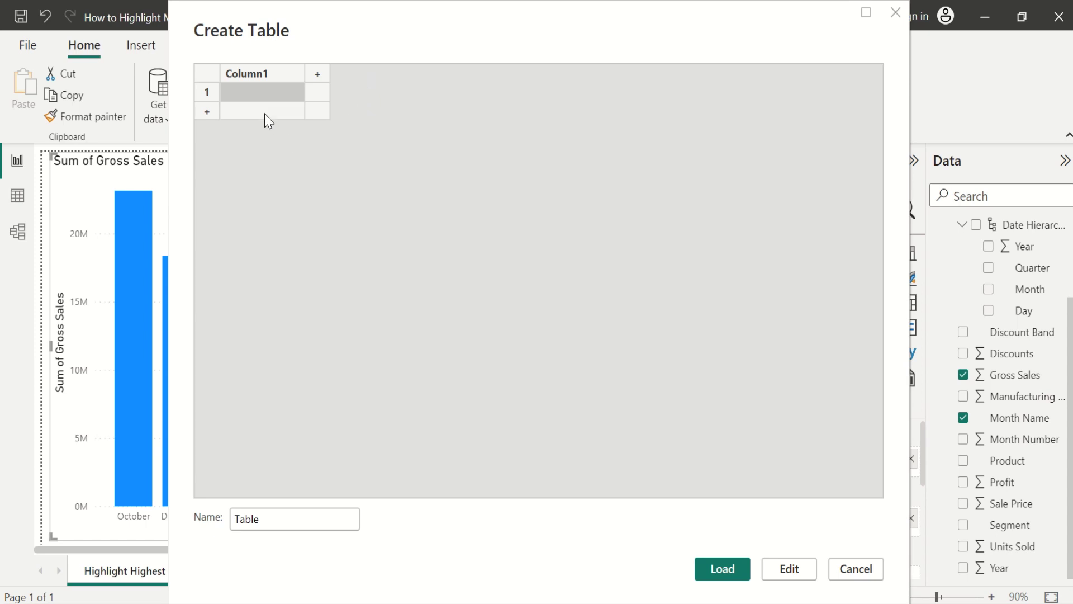
pyautogui.click(248, 89)
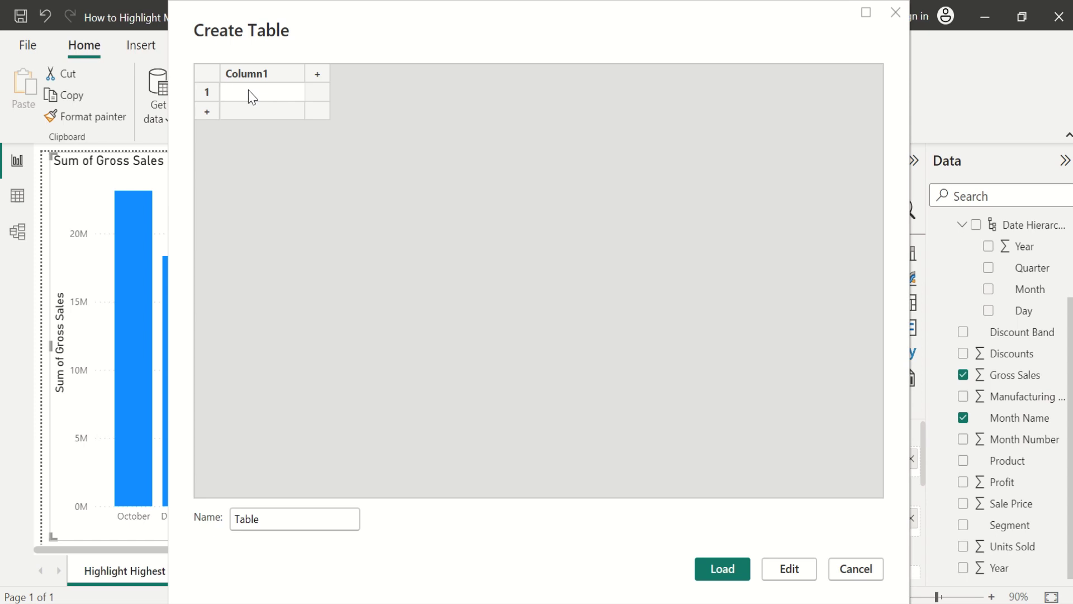
pyautogui.write('January')
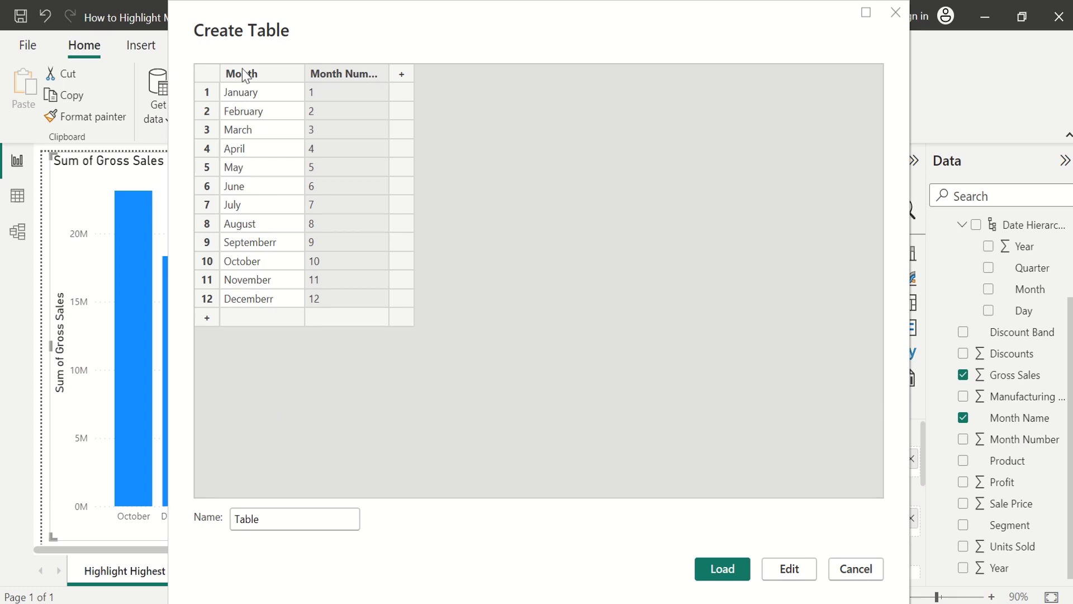
pyautogui.click(267, 75)
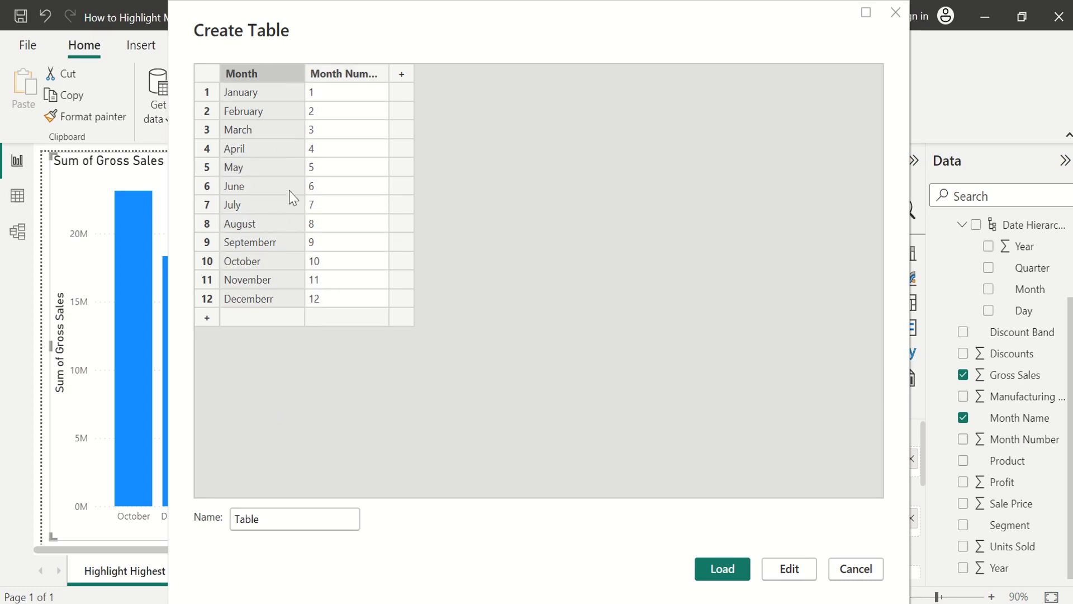
pyautogui.click(367, 77)
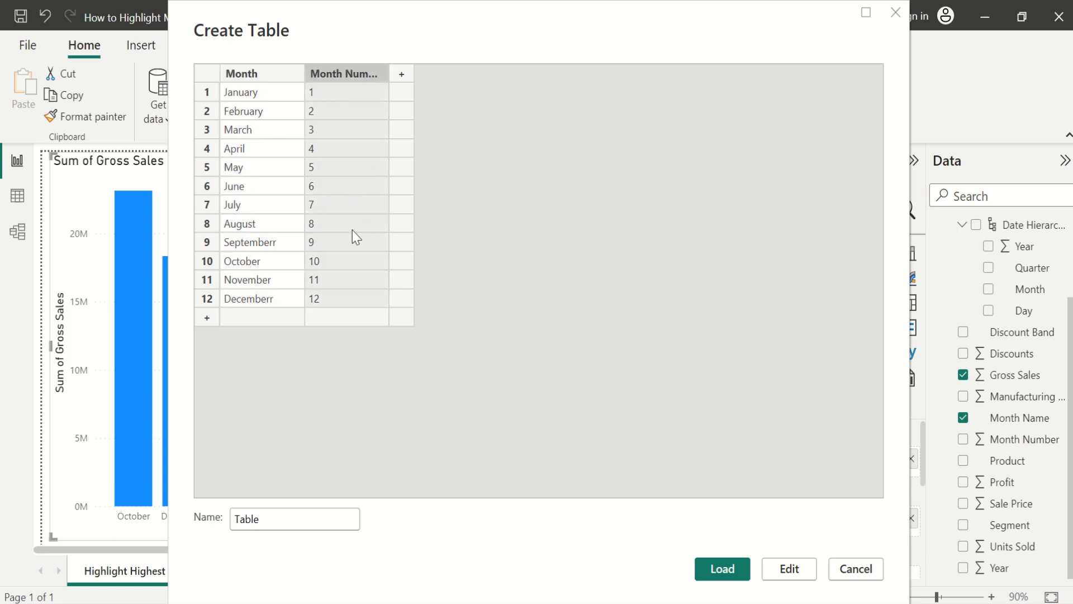
pyautogui.doubleClick(273, 524)
pyautogui.write('Calendar')
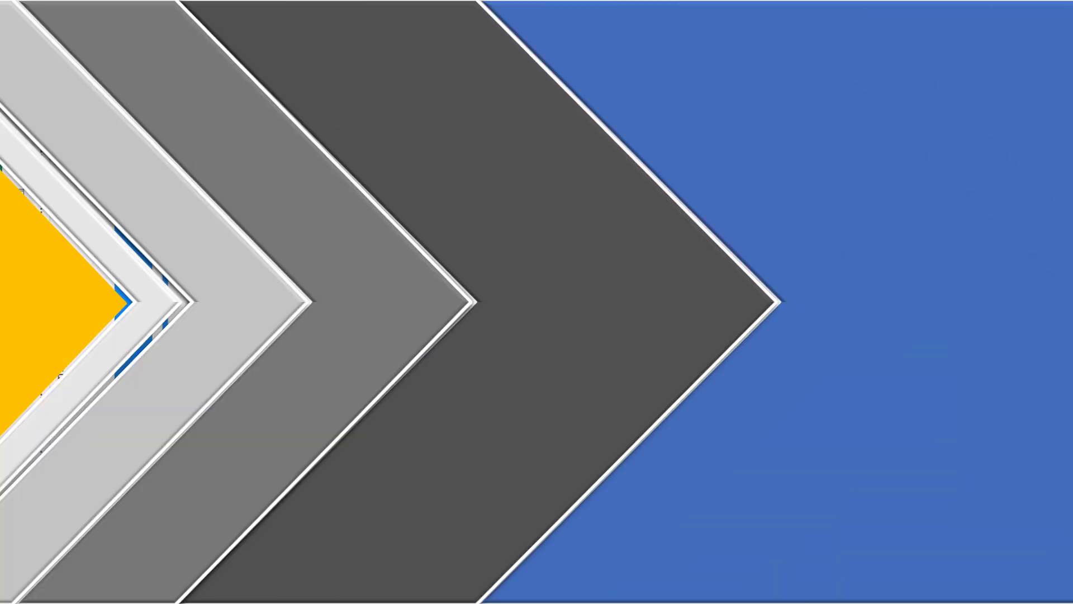
pyautogui.click(723, 569)
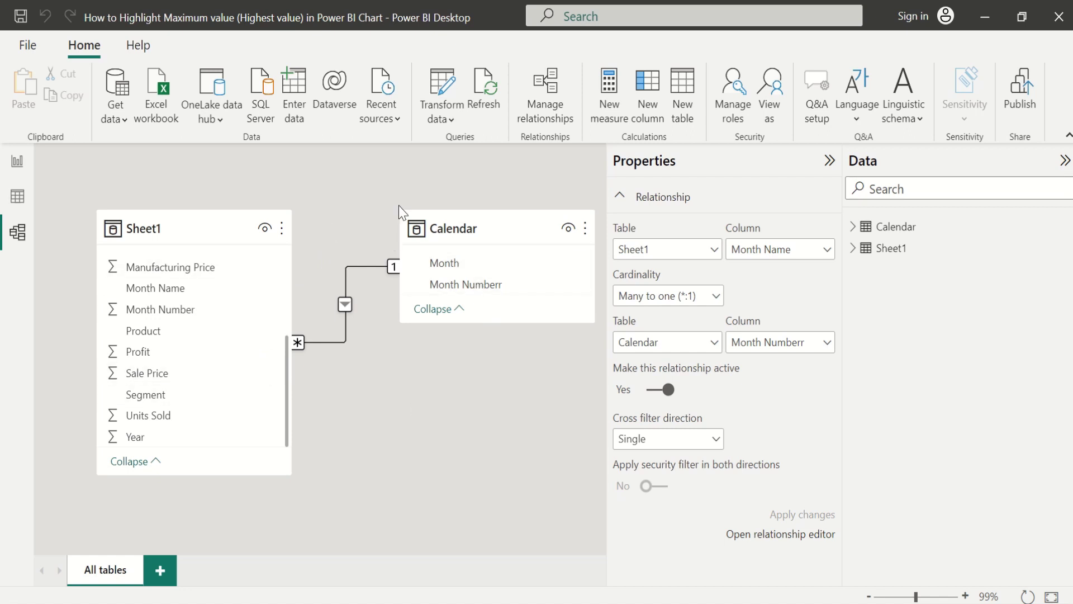
# Edit the Sheet1–Calendar relationship to match Month Number with Month Numberr and set the cross filter direction to Both.
pyautogui.doubleClick(346, 281)
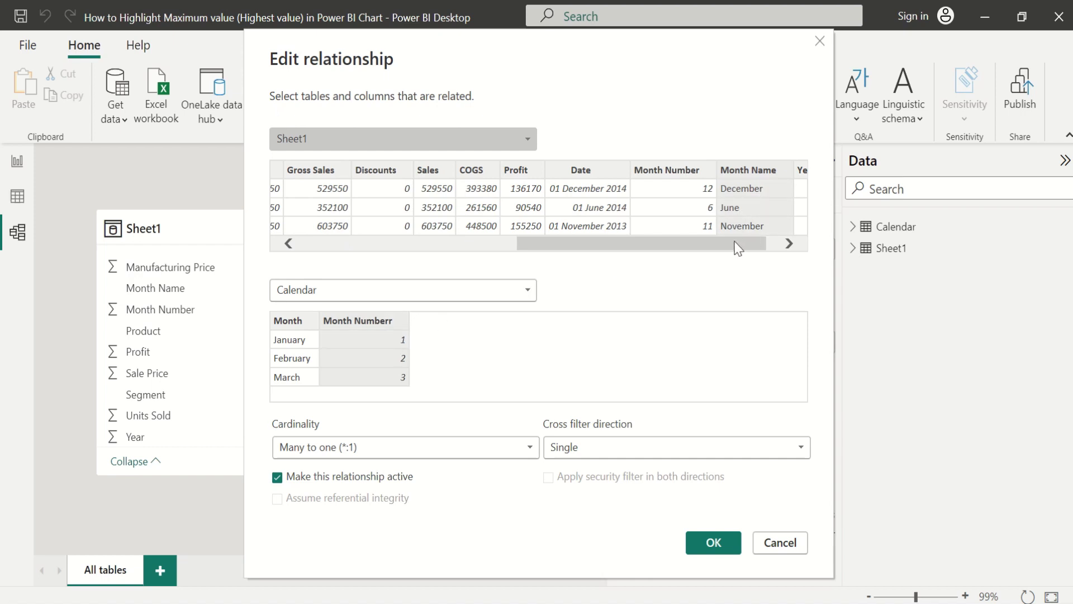
pyautogui.moveTo(738, 242); pyautogui.dragTo(752, 244)
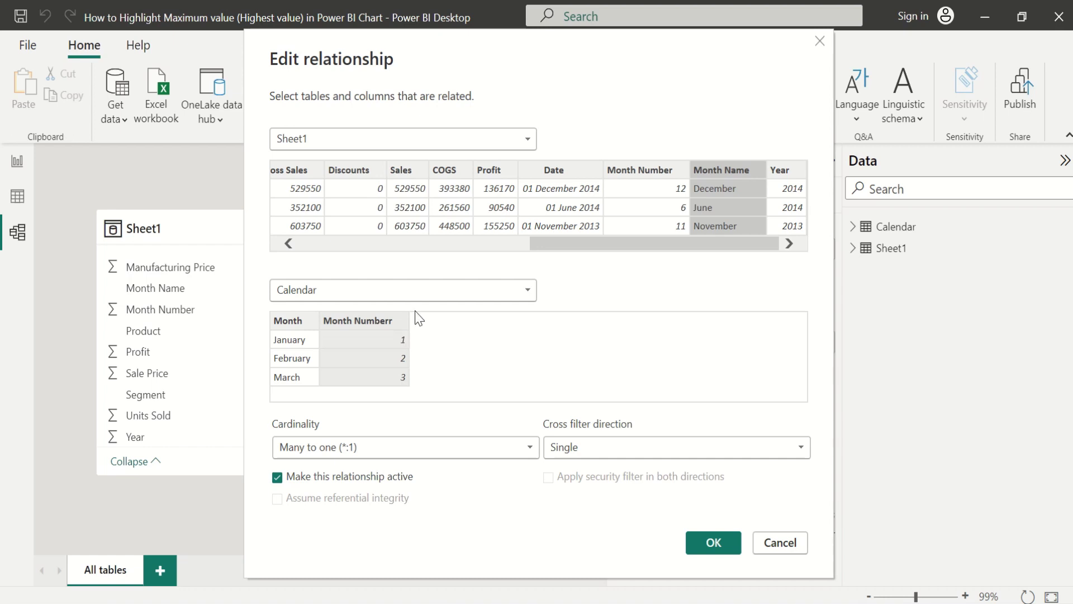
pyautogui.click(646, 167)
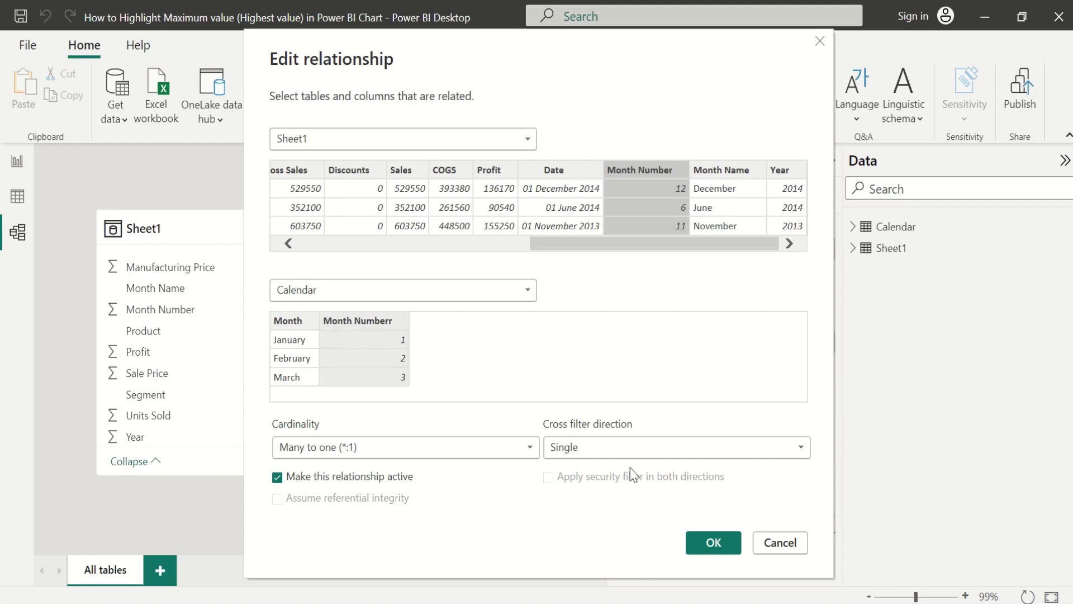
pyautogui.click(714, 452)
pyautogui.click(578, 487)
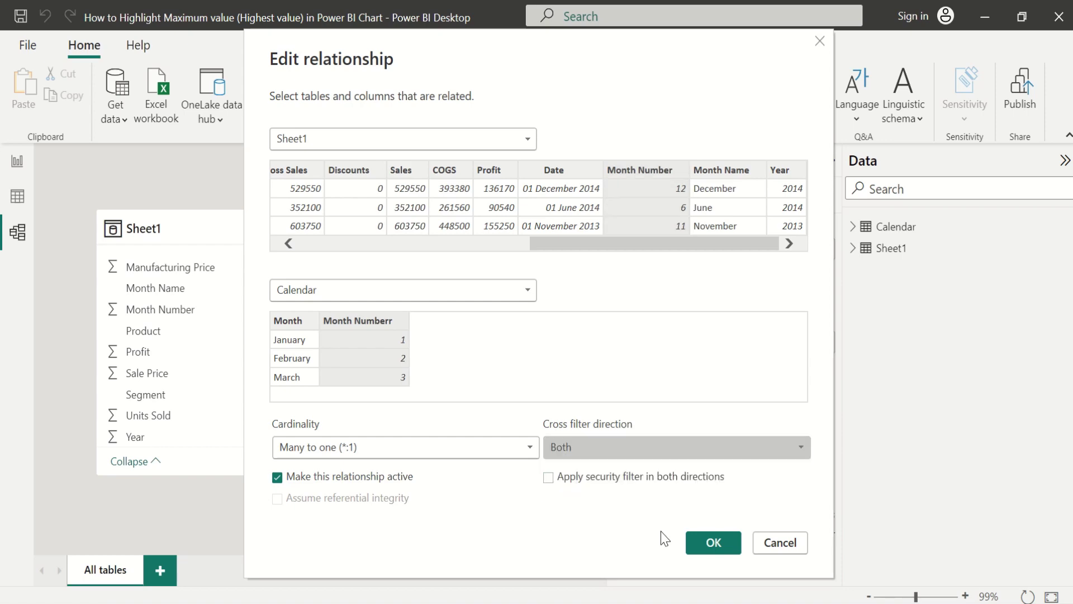
pyautogui.click(718, 550)
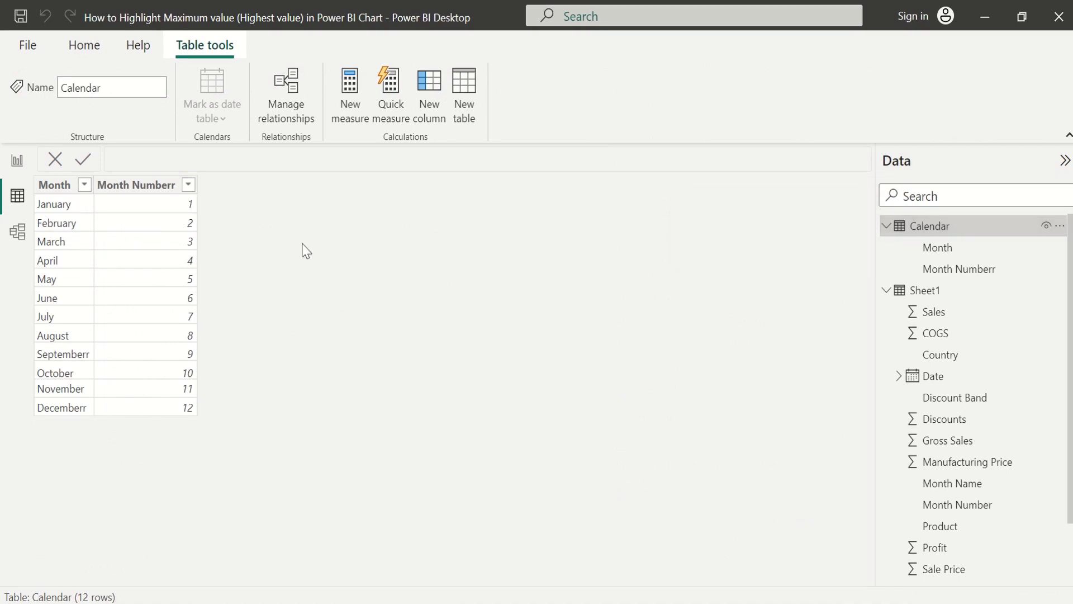
# Sort the Calendar table's Month column by Month Numberr.
pyautogui.click(68, 190)
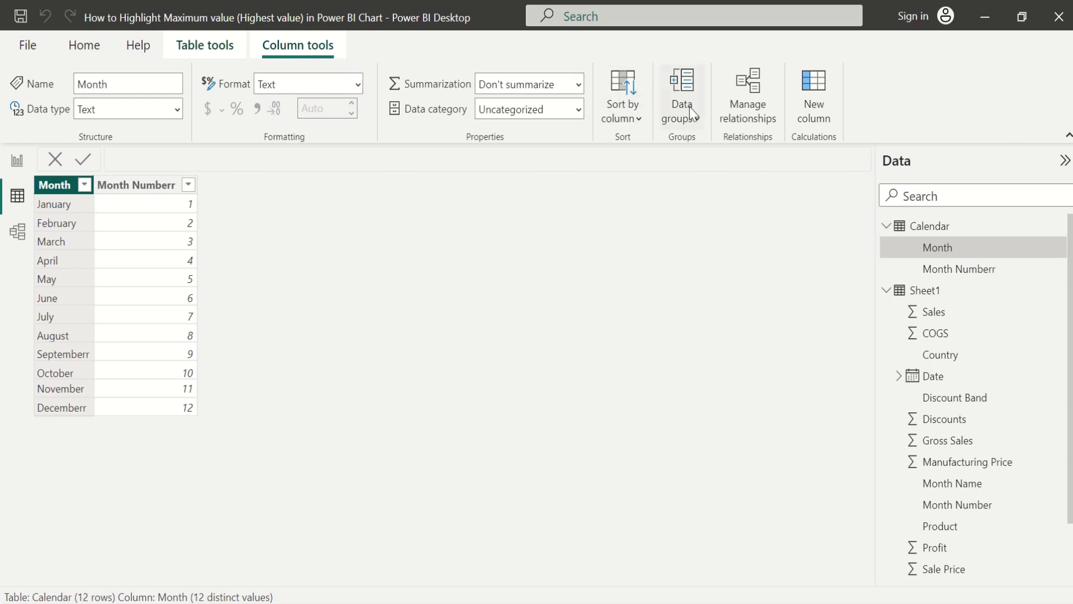
pyautogui.click(637, 119)
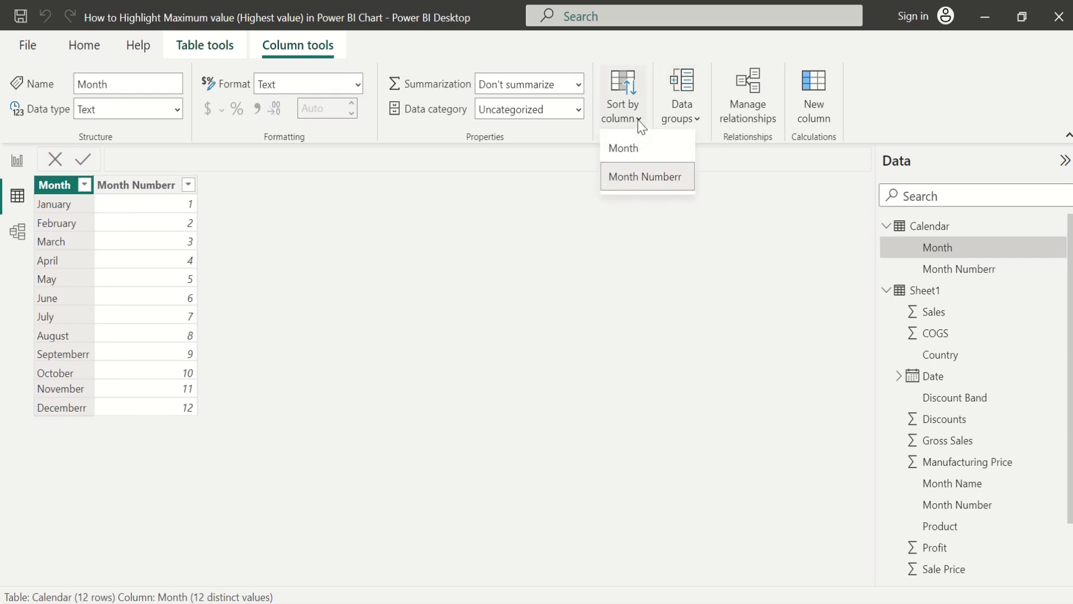
pyautogui.click(651, 176)
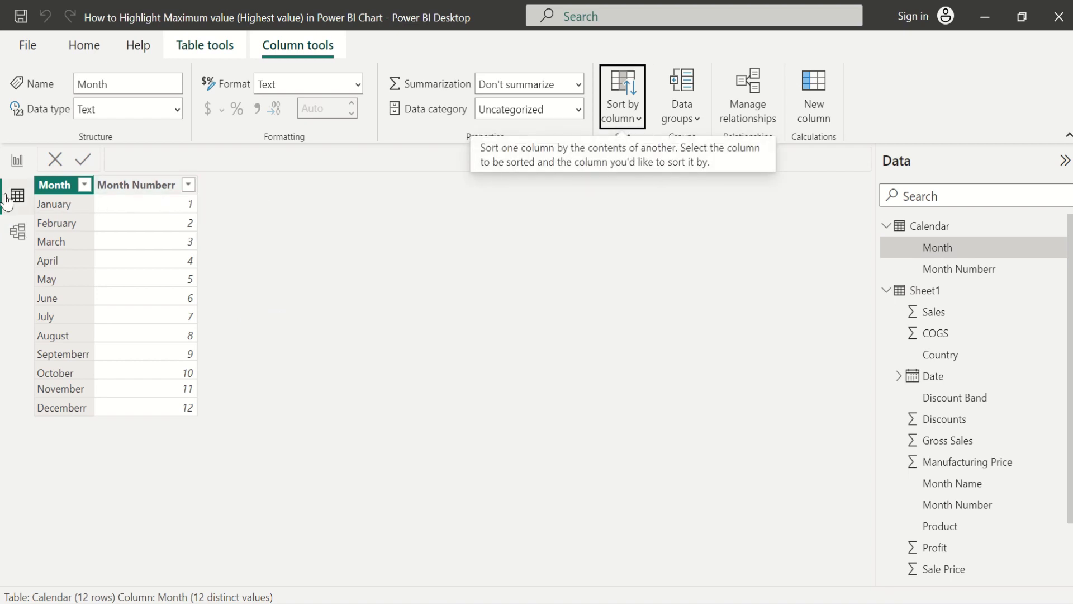
# Replace Month Name on the chart's X-axis with the Calendar table's Month field and widen the chart.
pyautogui.click(16, 162)
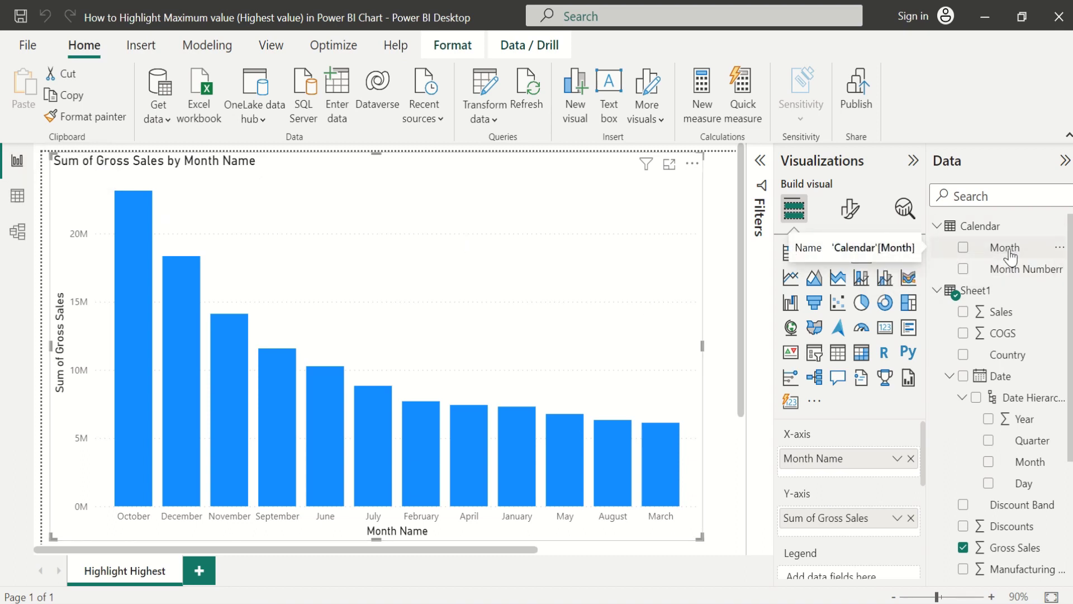
pyautogui.moveTo(1010, 256); pyautogui.dragTo(852, 479)
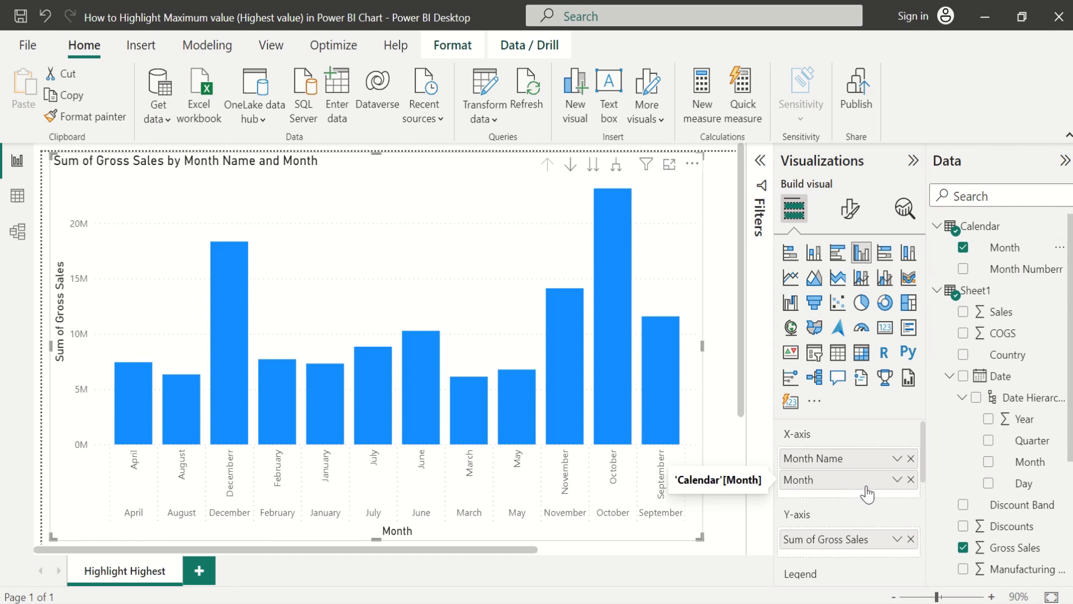
pyautogui.click(912, 459)
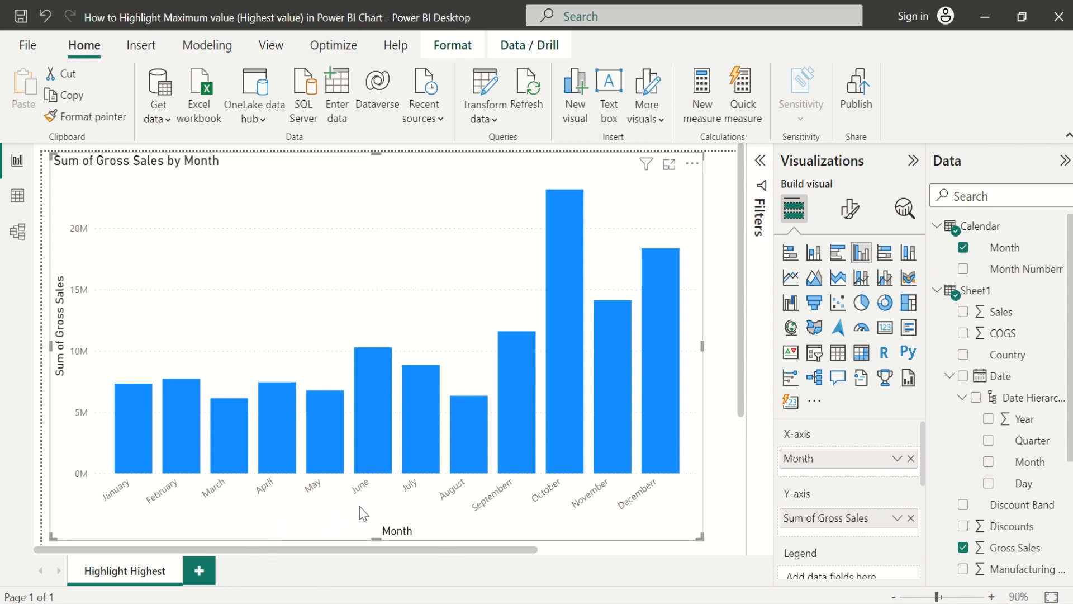
pyautogui.moveTo(421, 473)
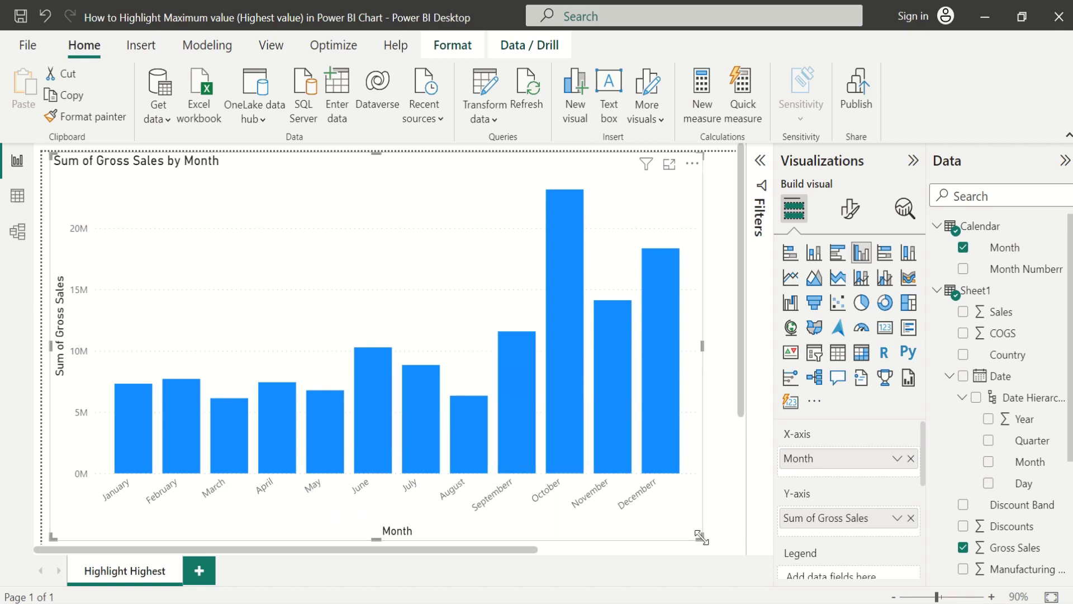
pyautogui.moveTo(702, 536); pyautogui.dragTo(747, 538)
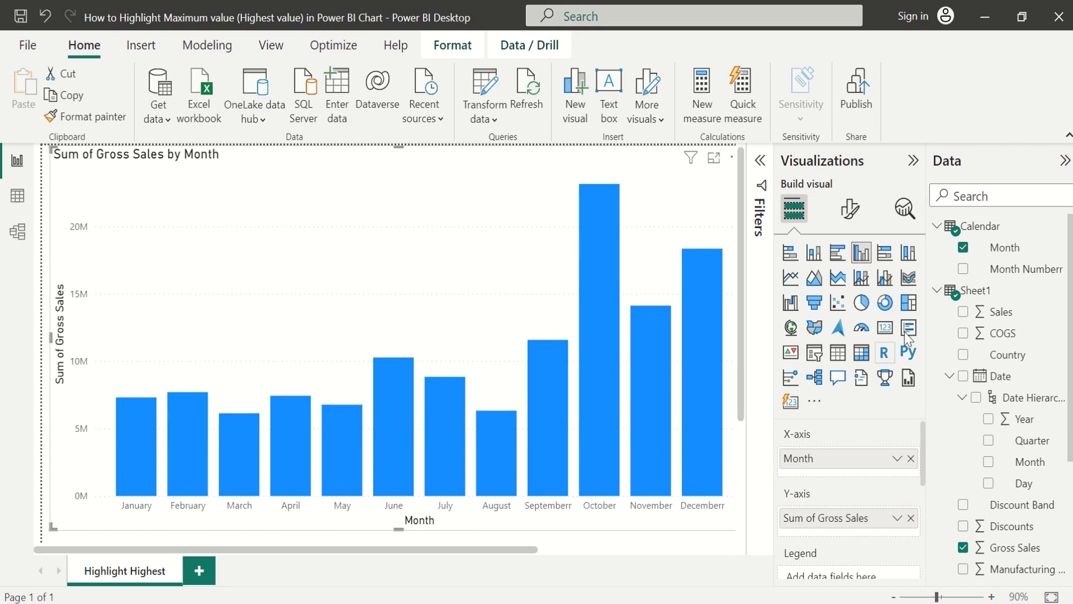
# Turn on the column chart's data labels and turn off both the Y-axis and X-axis titles.
pyautogui.click(851, 211)
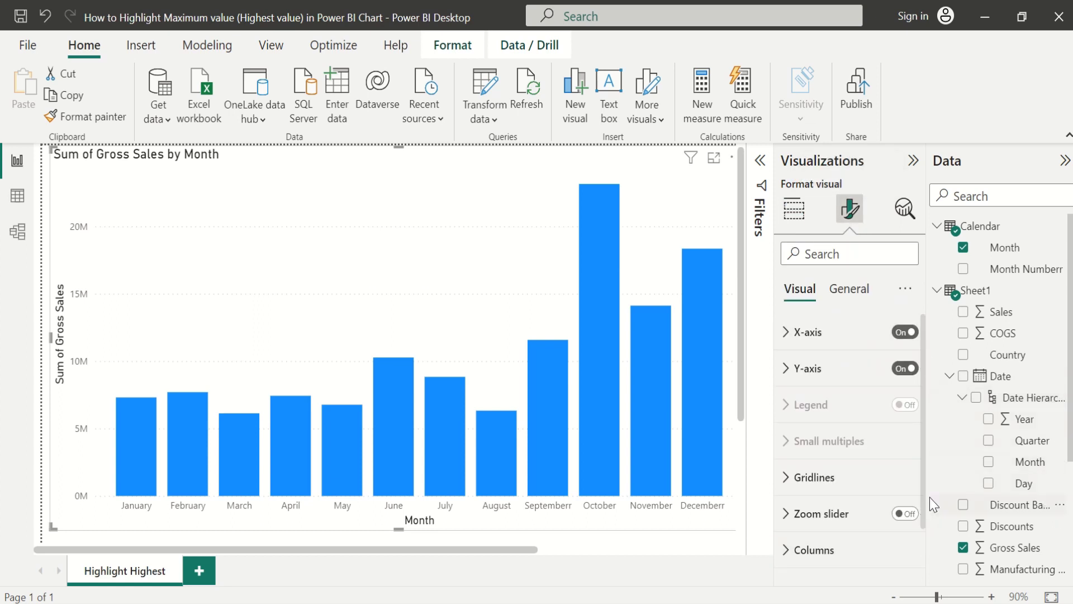
pyautogui.moveTo(922, 487); pyautogui.dragTo(926, 547)
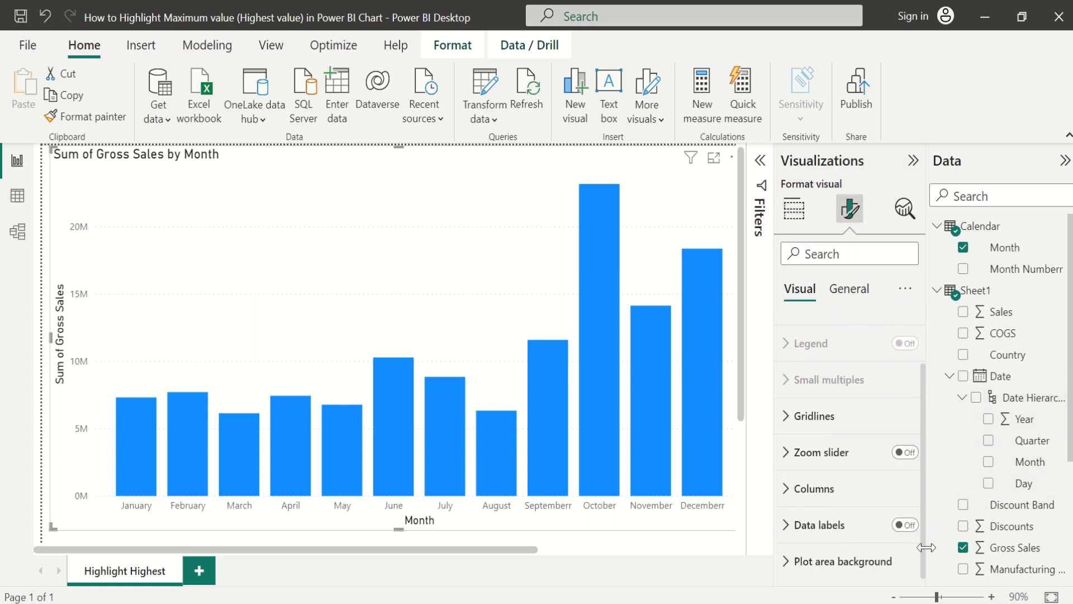
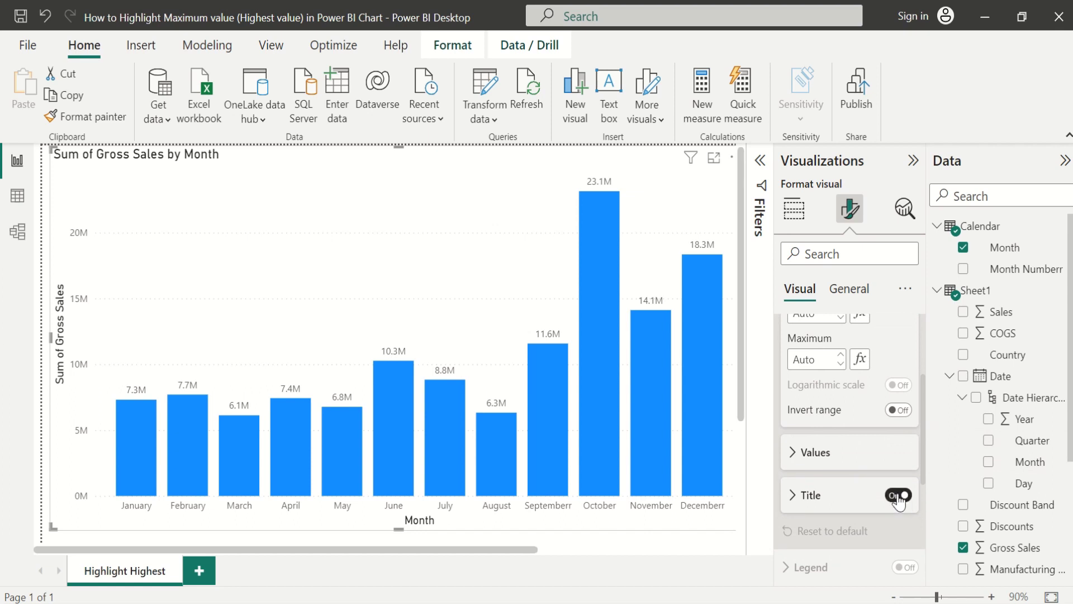
pyautogui.click(899, 495)
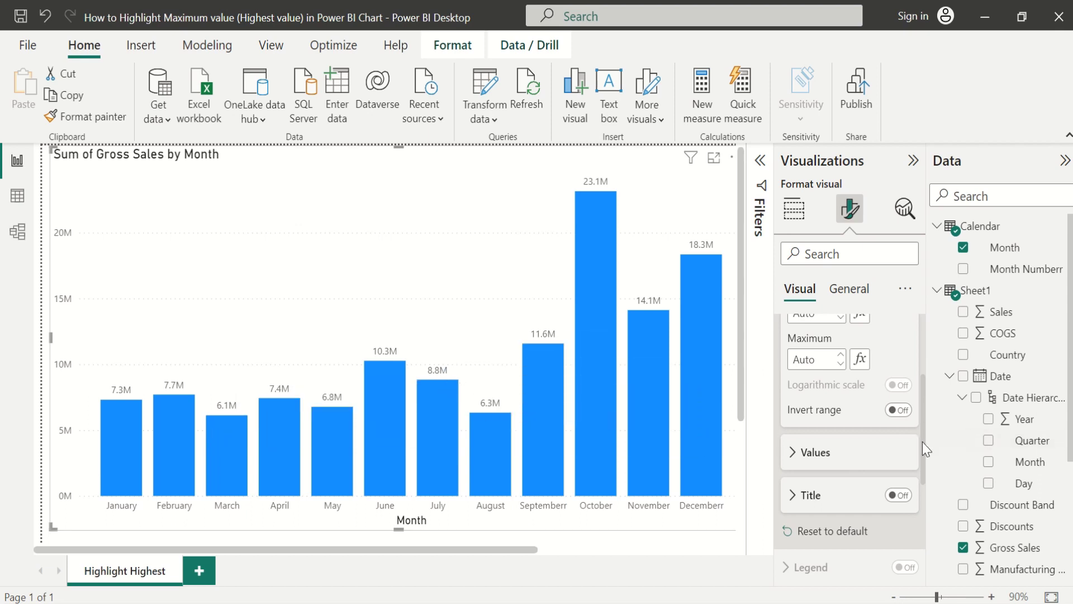
pyautogui.scroll(3, 921, 442)
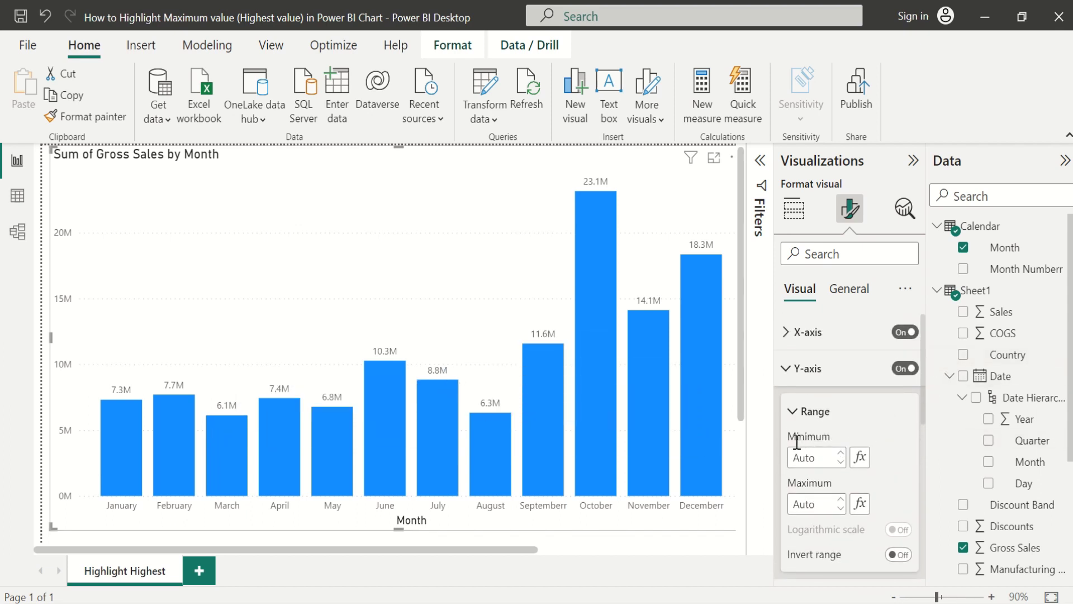
pyautogui.click(789, 339)
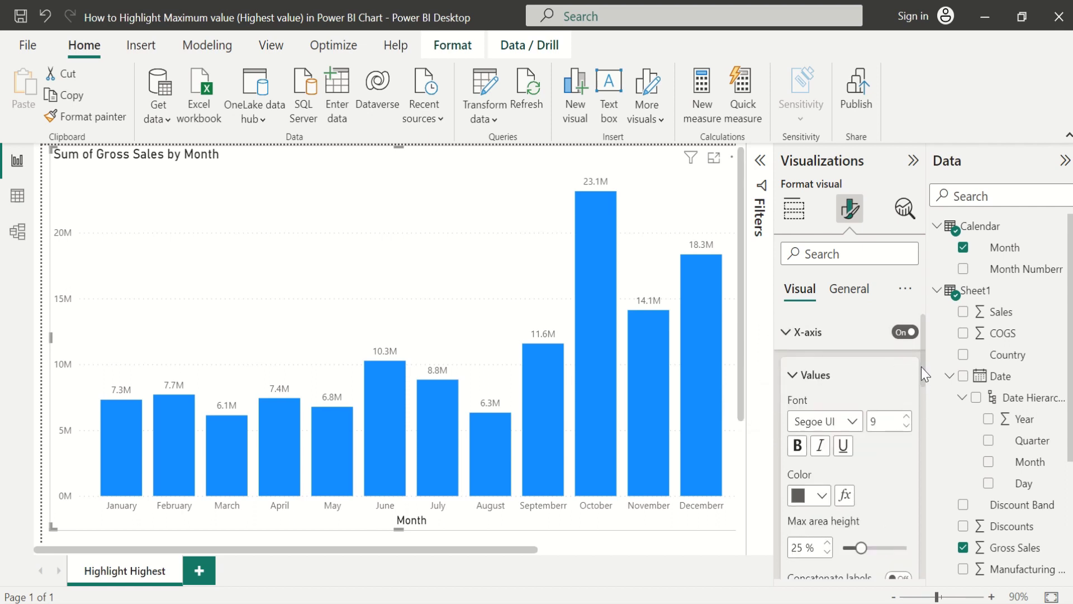
pyautogui.scroll(-3, 921, 363)
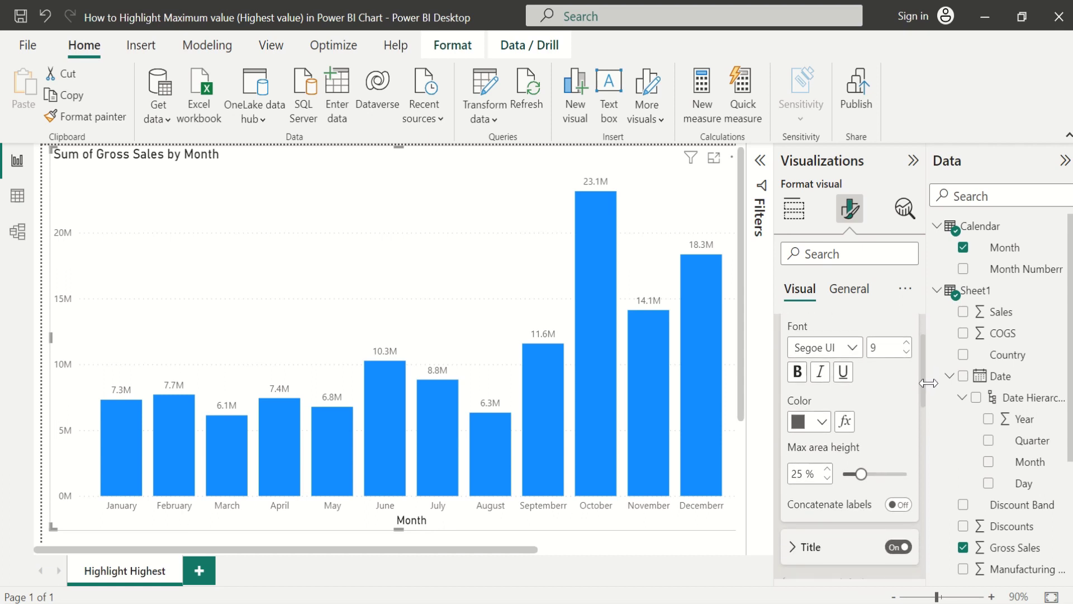
pyautogui.click(900, 483)
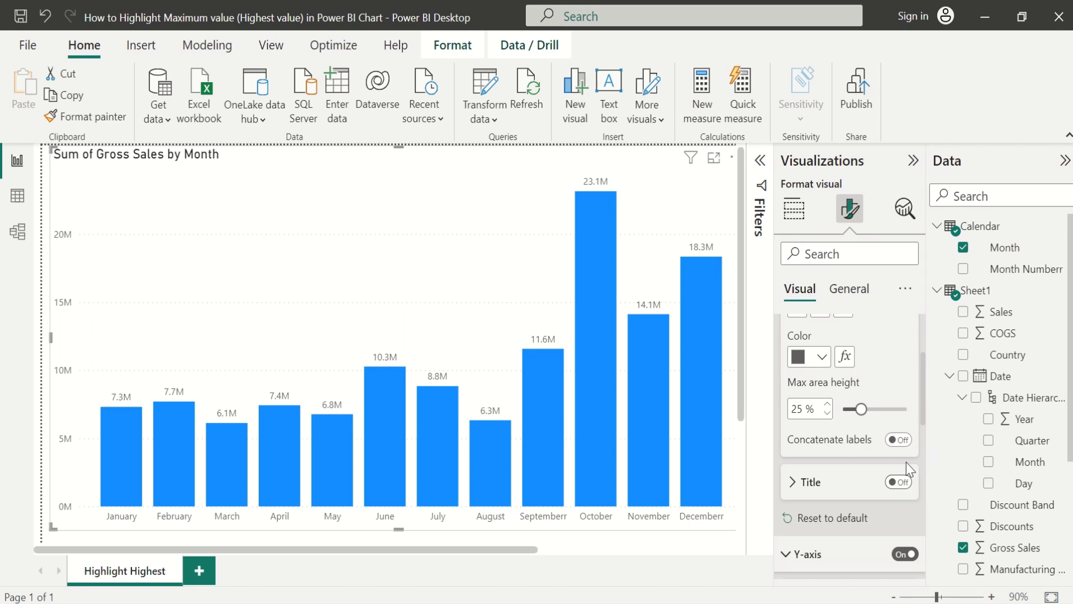
# Change the chart's title text to "Sales of 2021 and 2022".
pyautogui.click(854, 296)
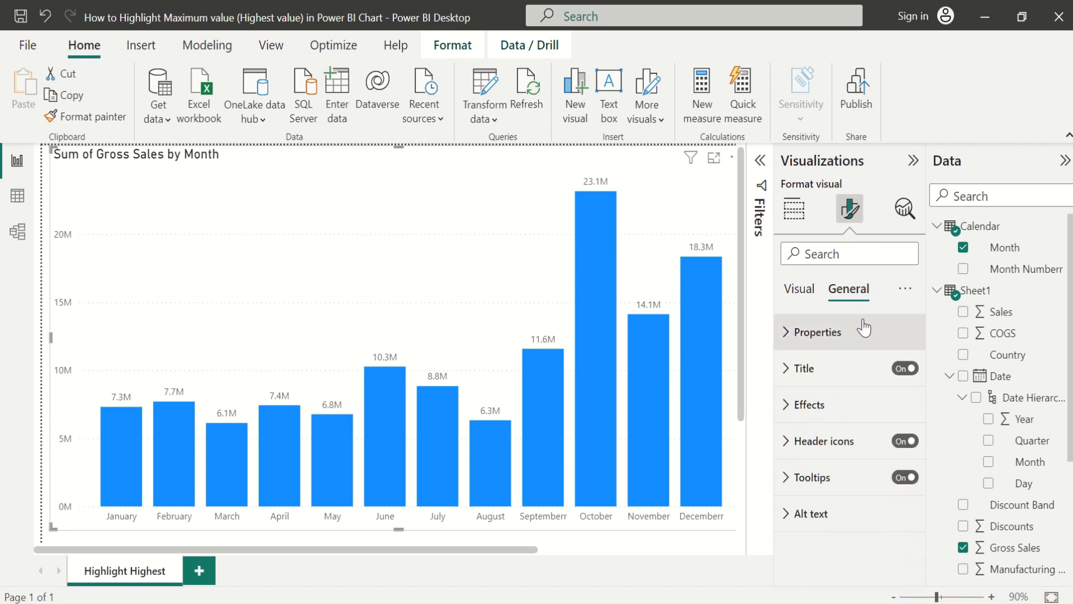
pyautogui.click(790, 371)
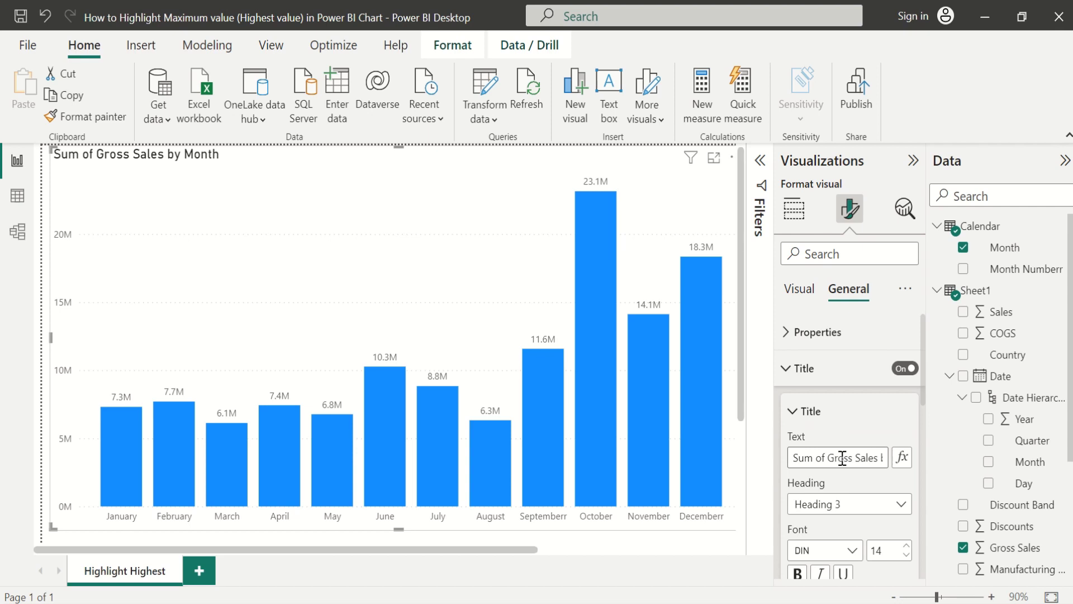
pyautogui.click(843, 458)
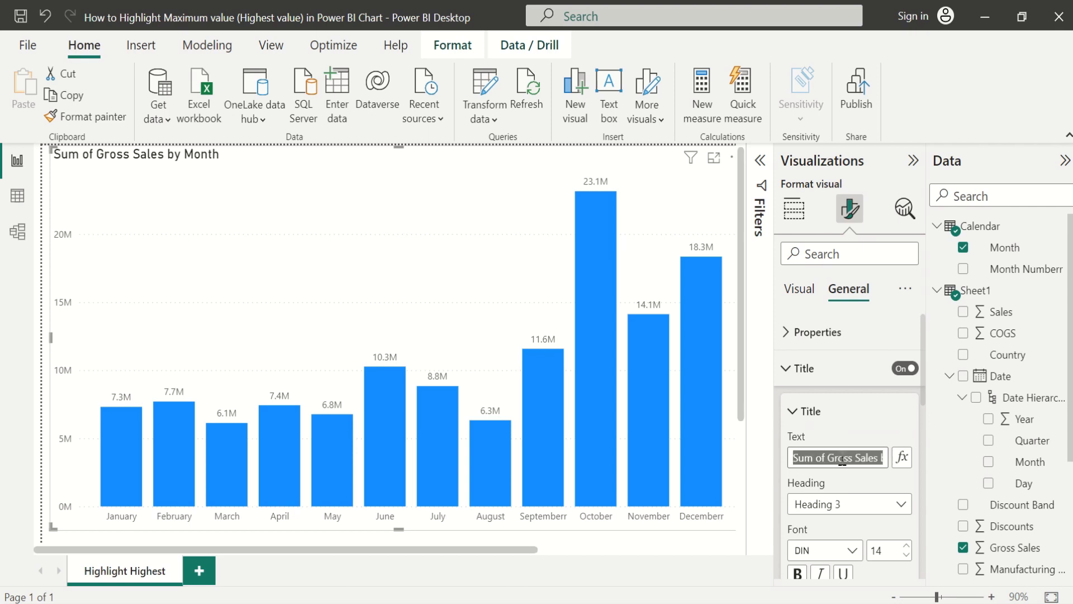
pyautogui.write('Sales')
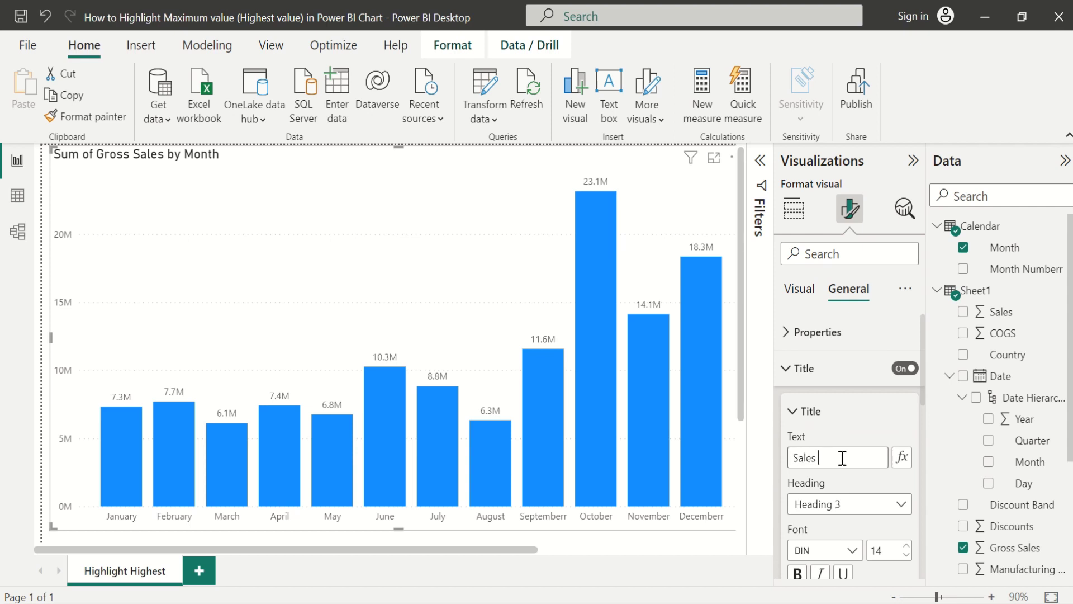
pyautogui.write(' of 2021')
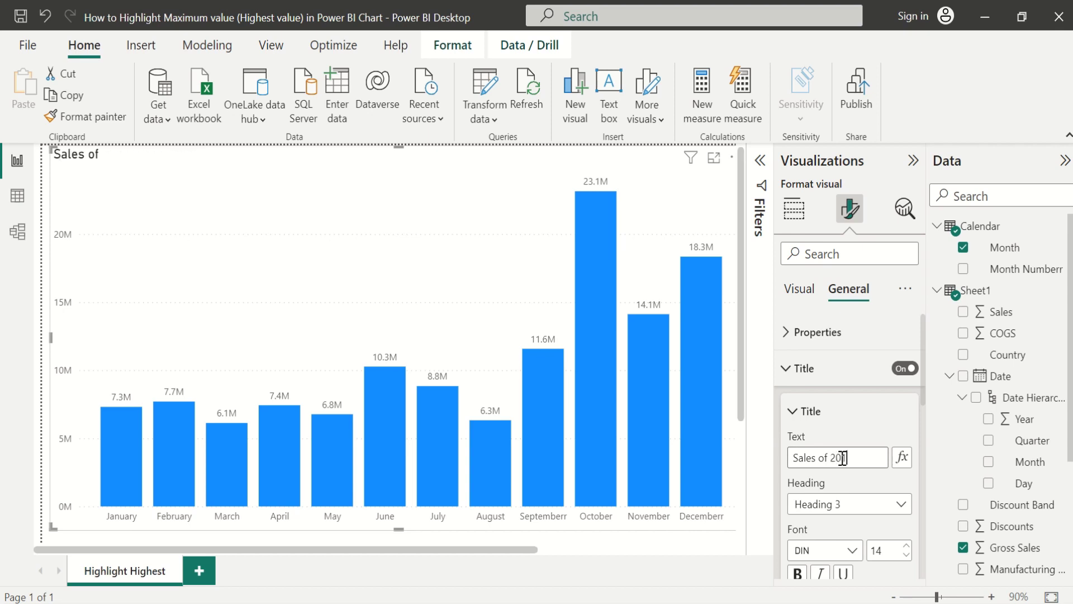
pyautogui.press('BackSpace')
pyautogui.write('21 aand 2')
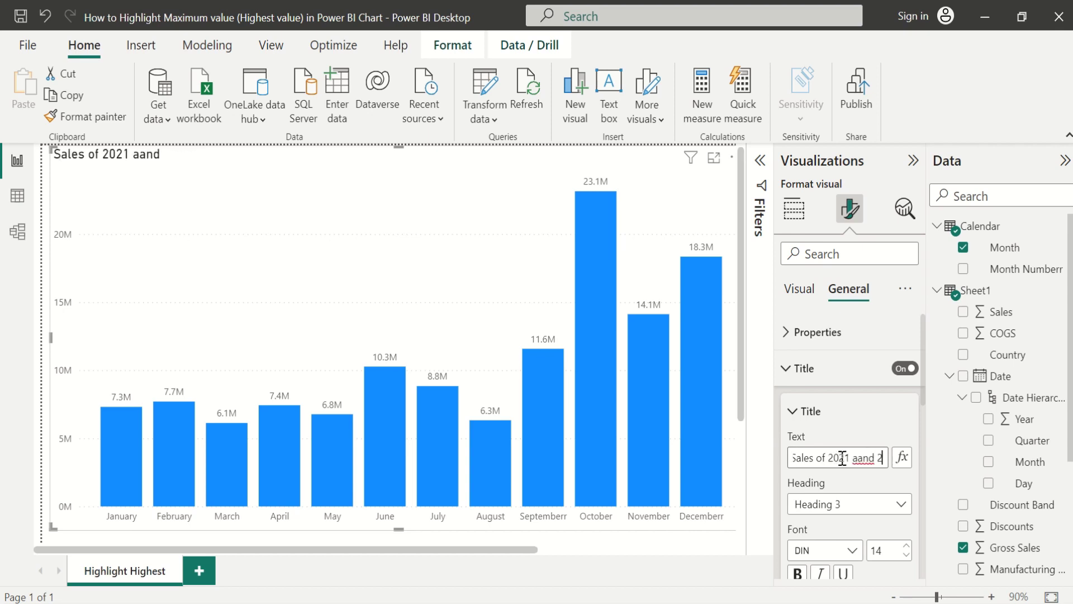
pyautogui.write('022')
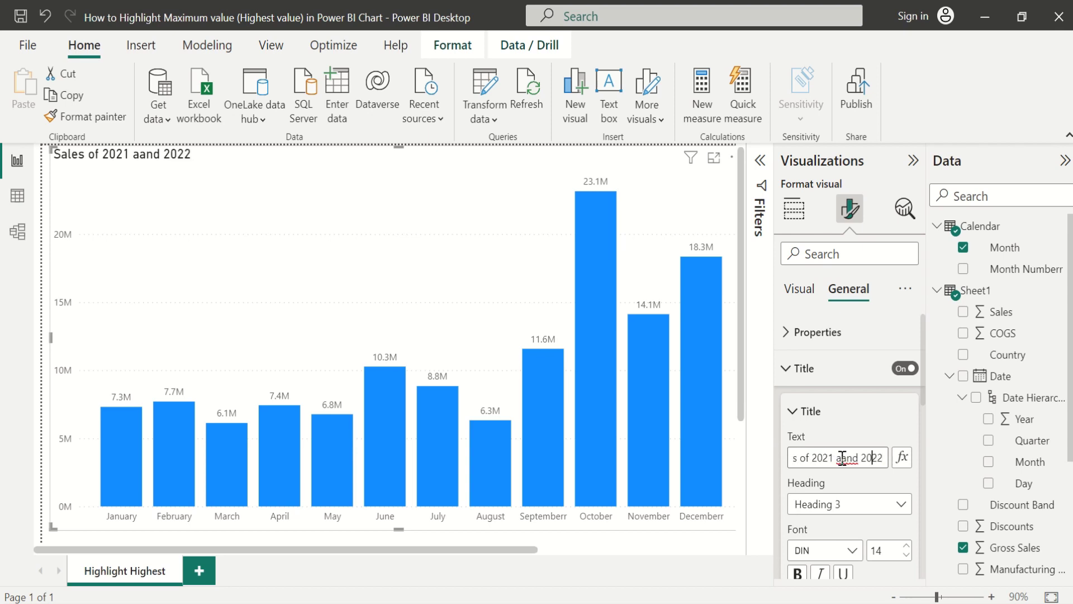
pyautogui.press('Left')
pyautogui.press('Left')
pyautogui.press('Left')
pyautogui.press('BackSpace')
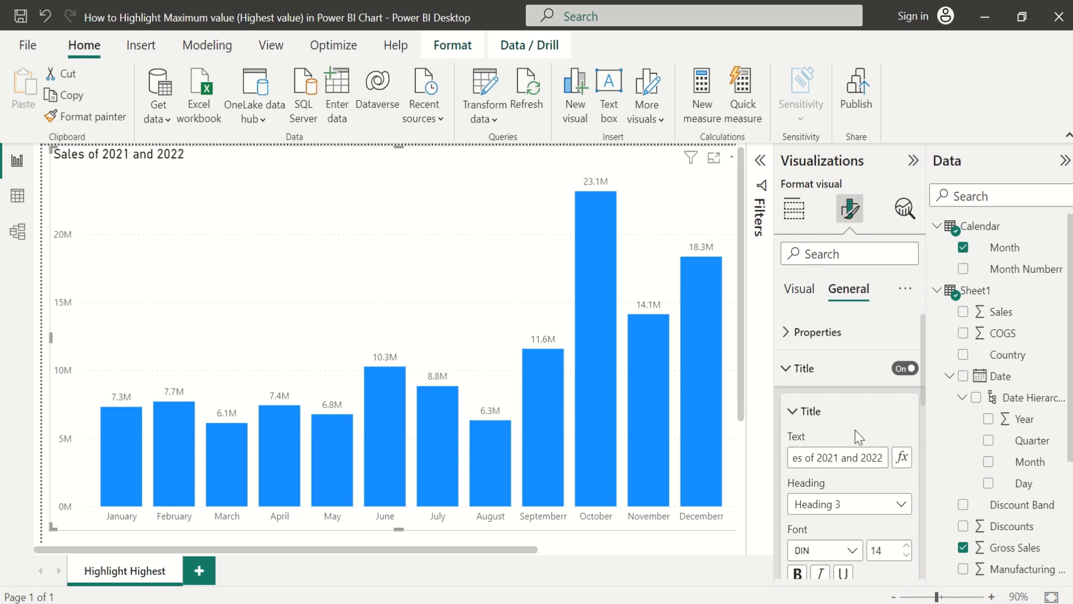
# Format the chart title as bold, font size 20, with centered horizontal alignment.
pyautogui.scroll(-1, 860, 439)
pyautogui.scroll(-1, 859, 444)
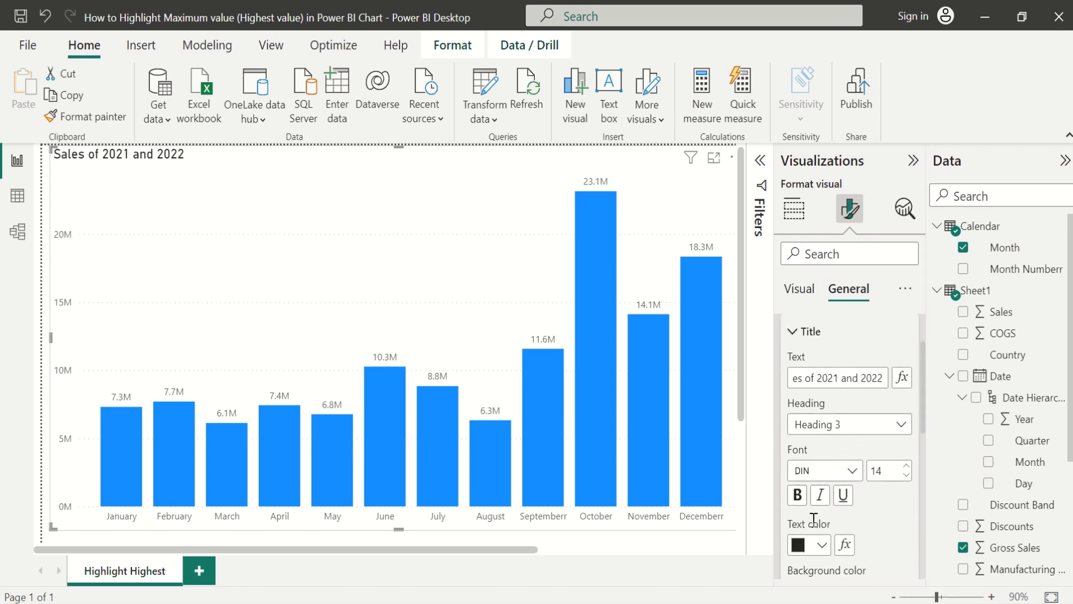
pyautogui.click(798, 497)
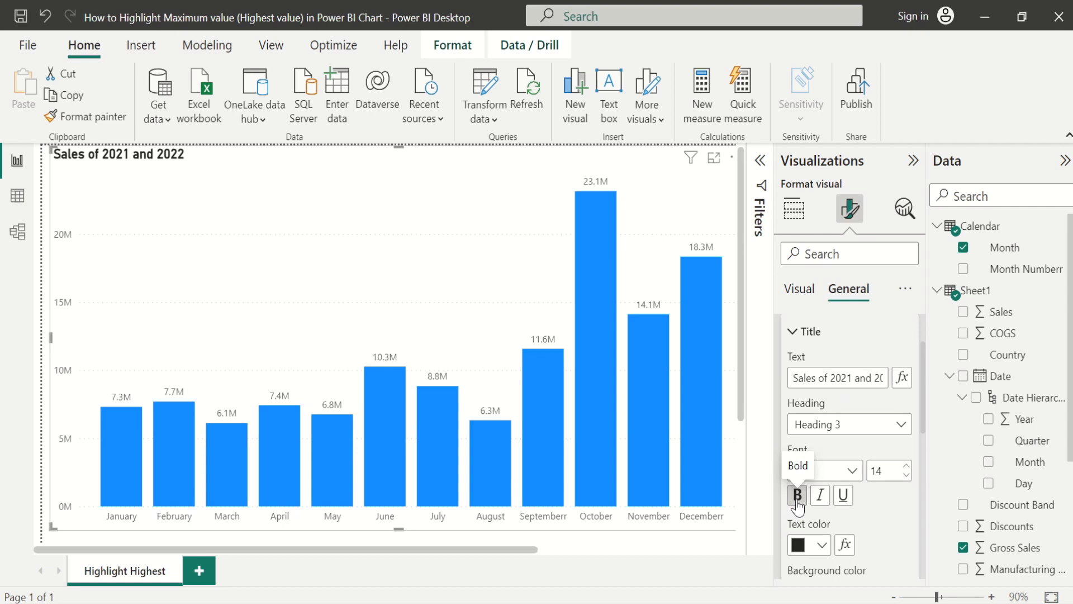
pyautogui.click(899, 471)
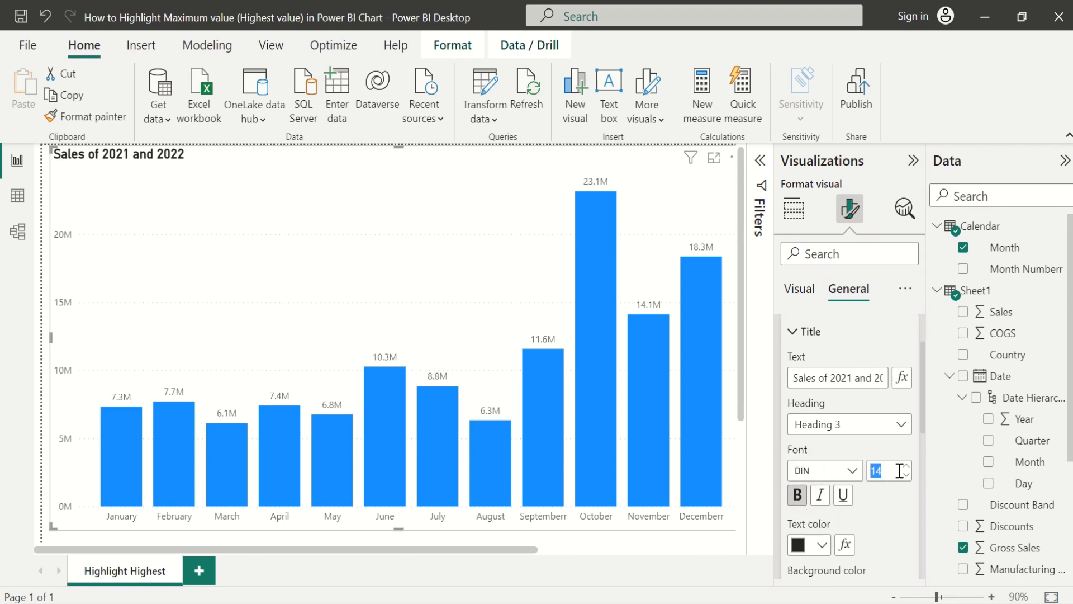
pyautogui.write('20')
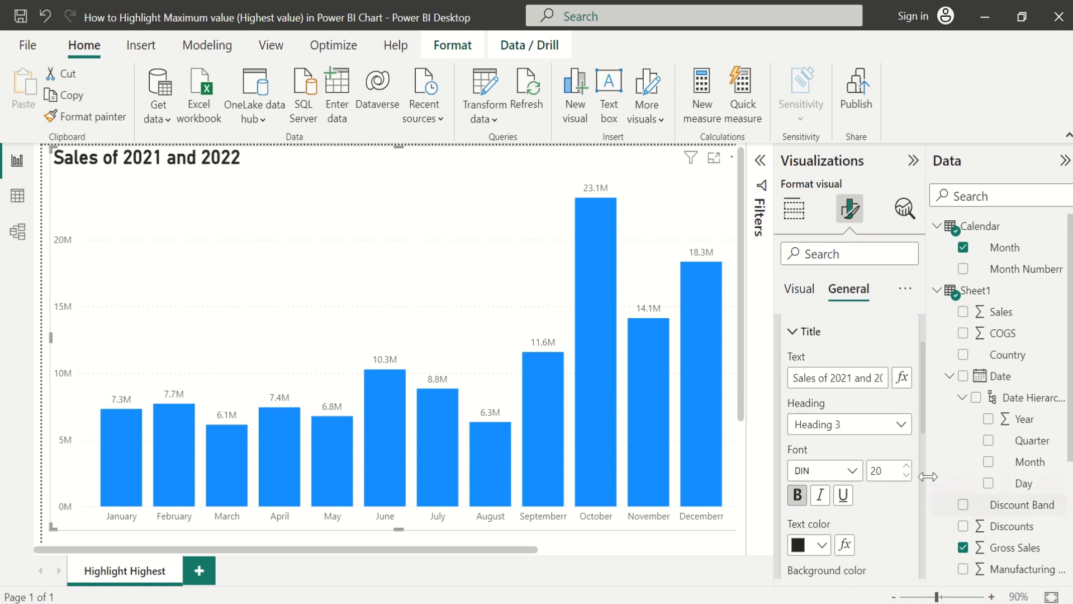
pyautogui.moveTo(925, 411); pyautogui.dragTo(931, 447)
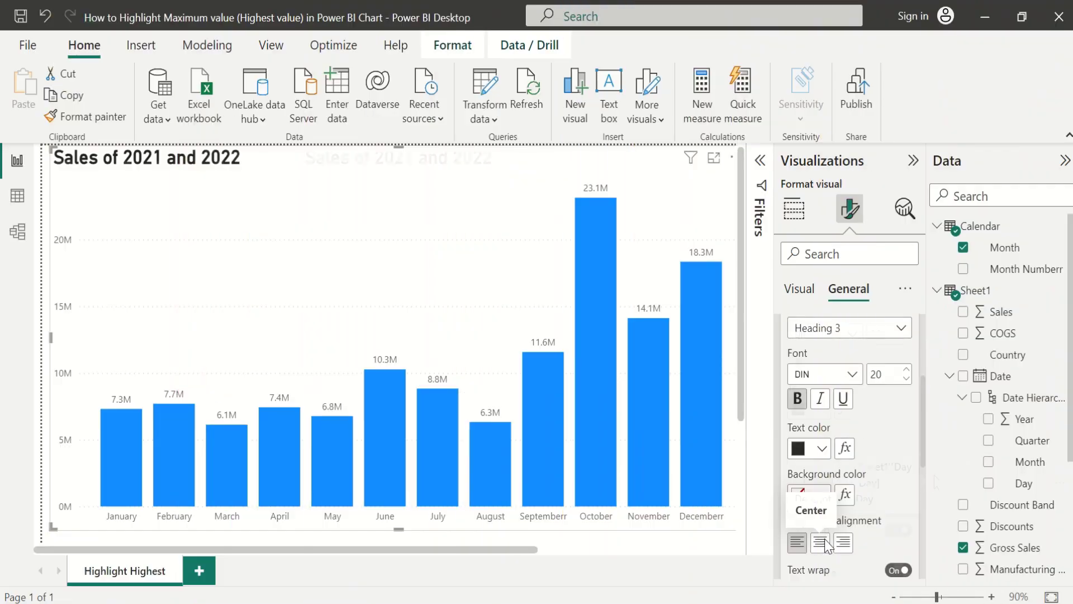
pyautogui.click(820, 542)
pyautogui.scroll(-1, 850, 492)
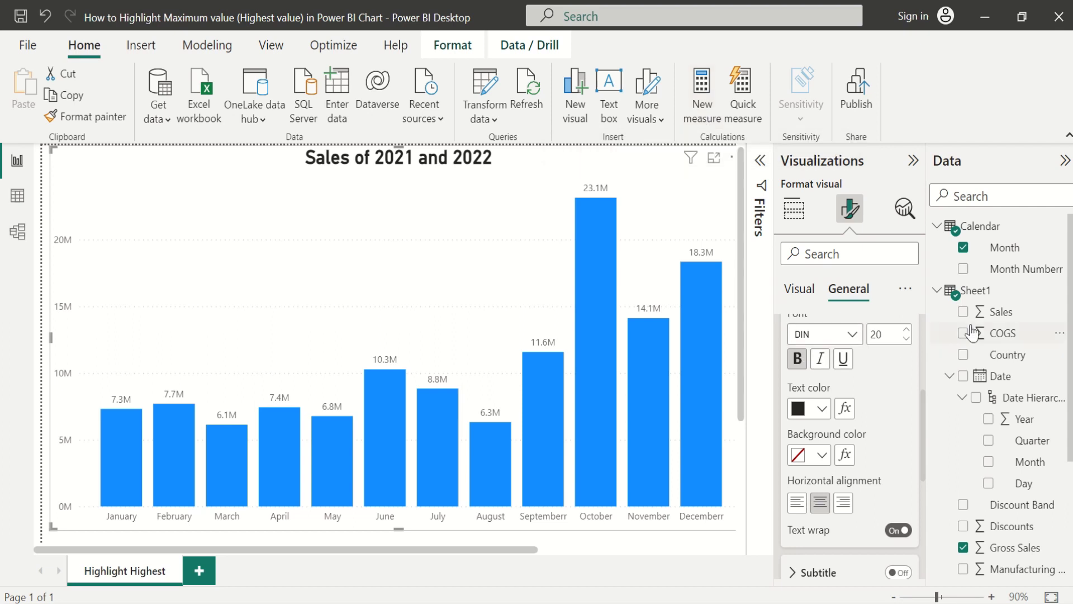
# Create a new measure in the Sheet1 table and name it Total sales.
pyautogui.rightClick(991, 296)
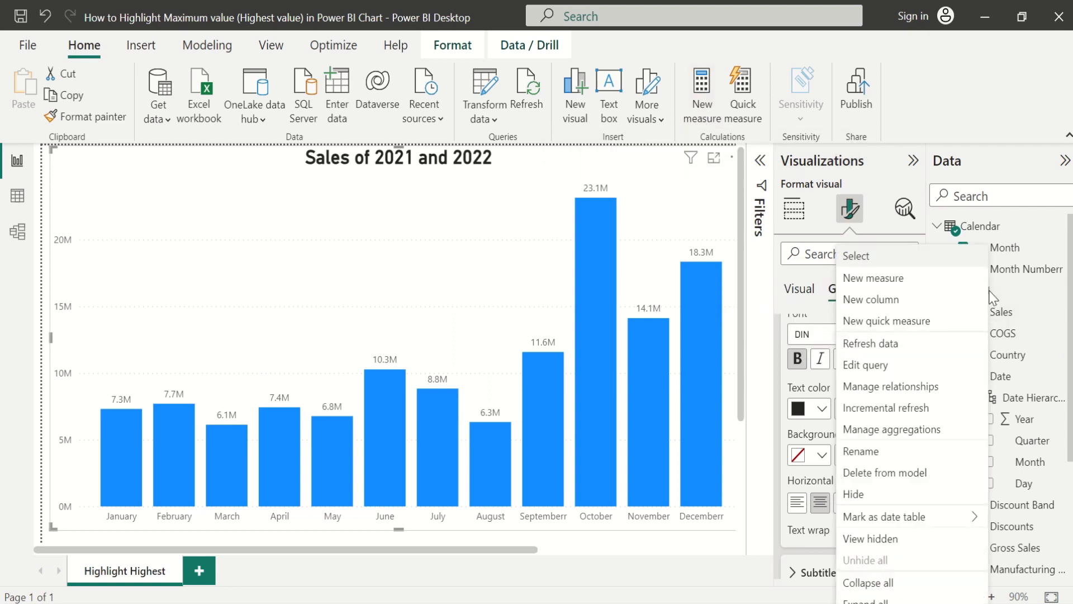
pyautogui.click(874, 280)
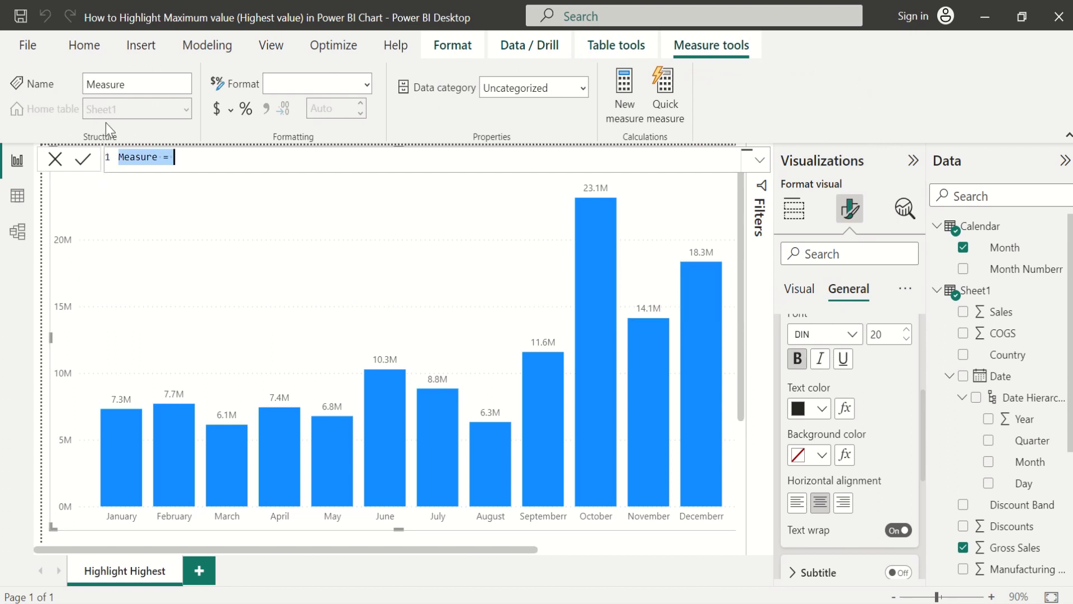
pyautogui.click(152, 158)
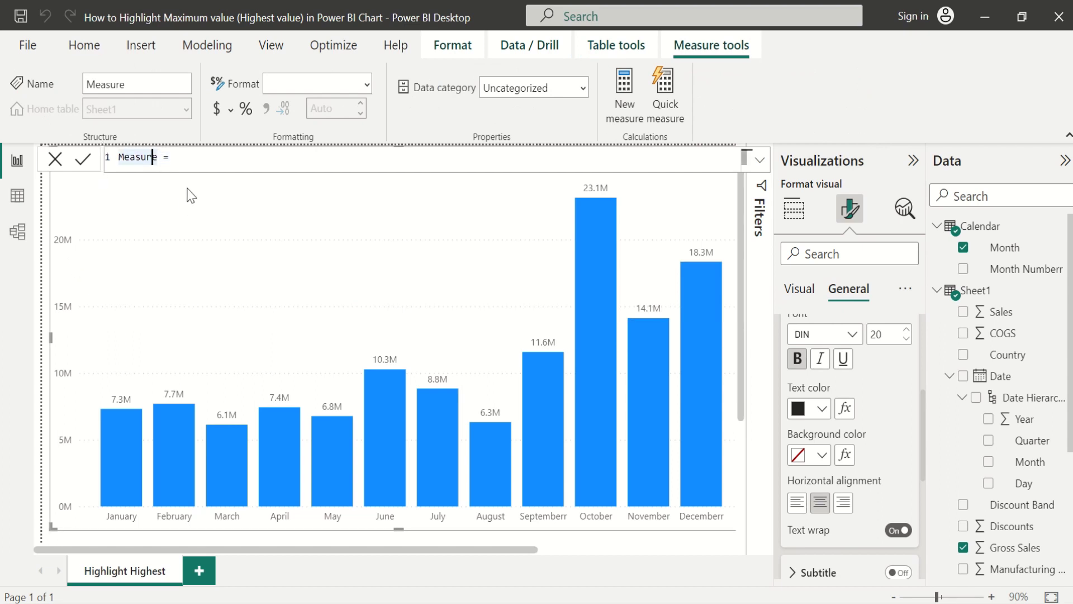
pyautogui.press('Right')
pyautogui.press('BackSpace')
pyautogui.press('BackSpace')
pyautogui.press('BackSpace')
pyautogui.press('BackSpace')
pyautogui.press('BackSpace')
pyautogui.press('BackSpace')
pyautogui.press('BackSpace')
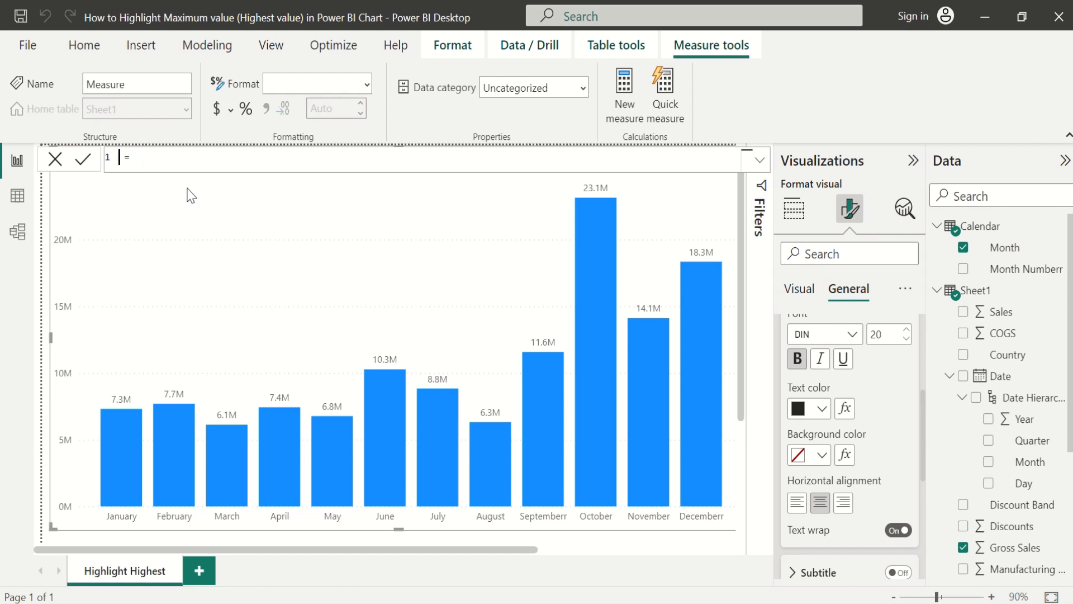
pyautogui.write('Total sales')
# Define the Total sales measure as SUM(Sheet1[Gross Sales]) and commit the formula.
pyautogui.press('Right')
pyautogui.press('Right')
pyautogui.write('su')
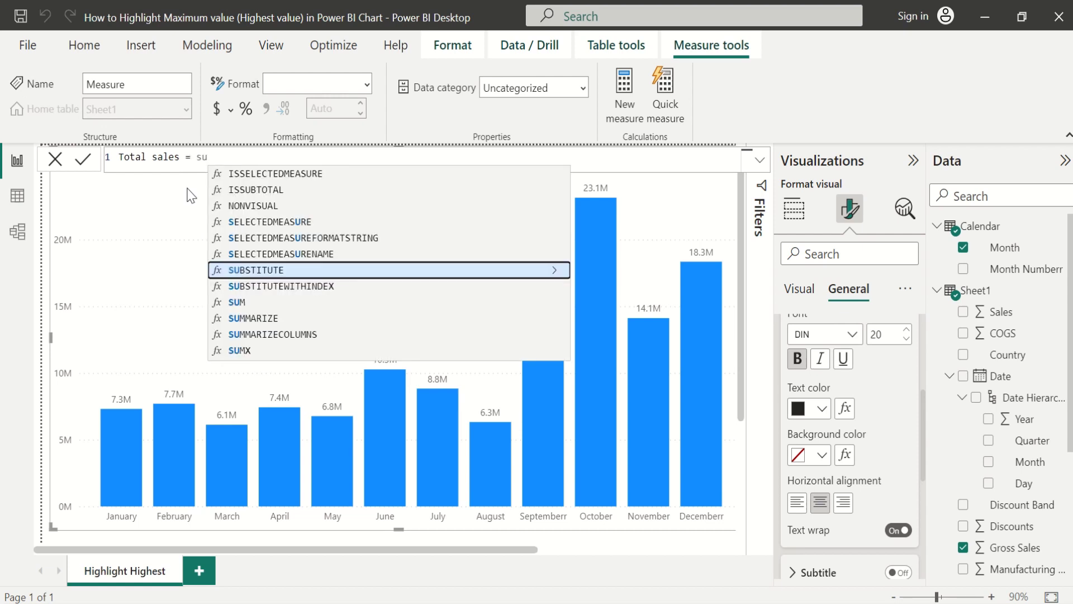
pyautogui.write('m(')
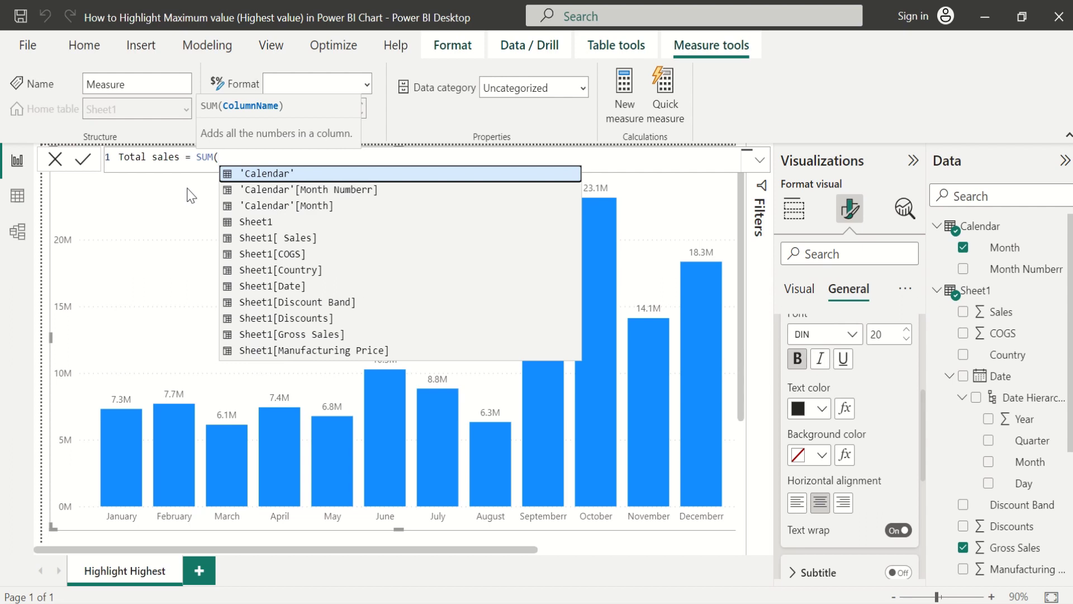
pyautogui.press('Down')
pyautogui.press('Down')
pyautogui.press('Down')
pyautogui.press('Down')
pyautogui.press('Down')
pyautogui.press('Down')
pyautogui.press('Down')
pyautogui.press('Down')
pyautogui.press('Down')
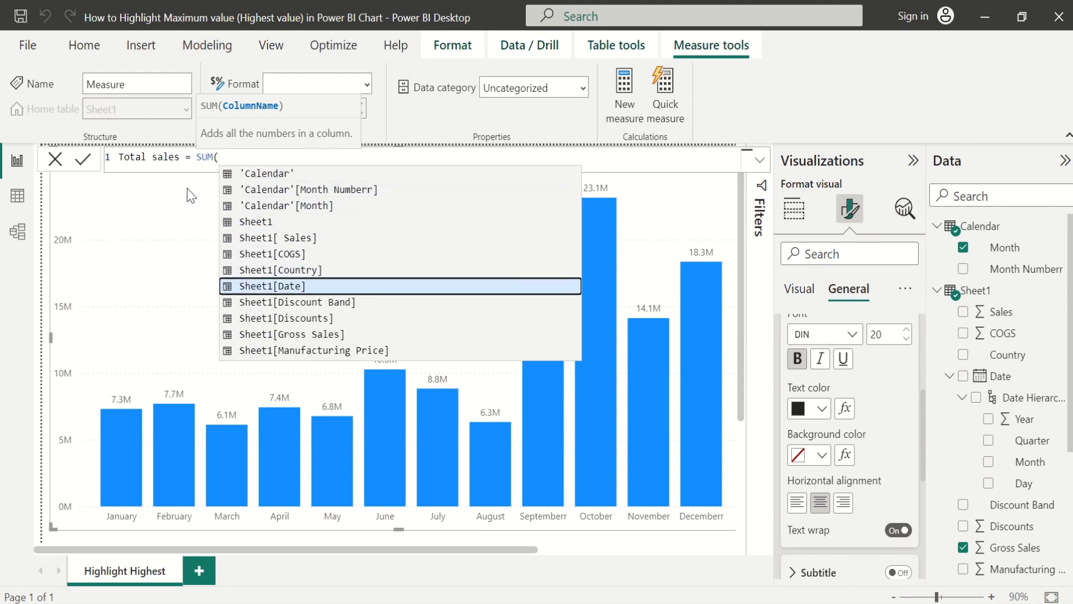
pyautogui.press('Down')
pyautogui.press('Tab')
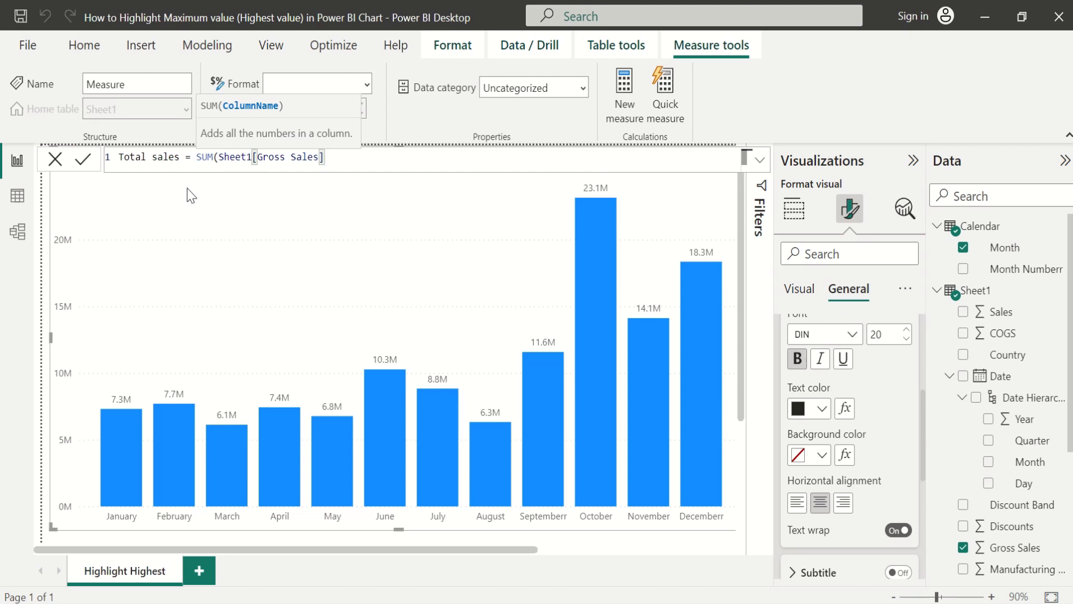
pyautogui.write(')')
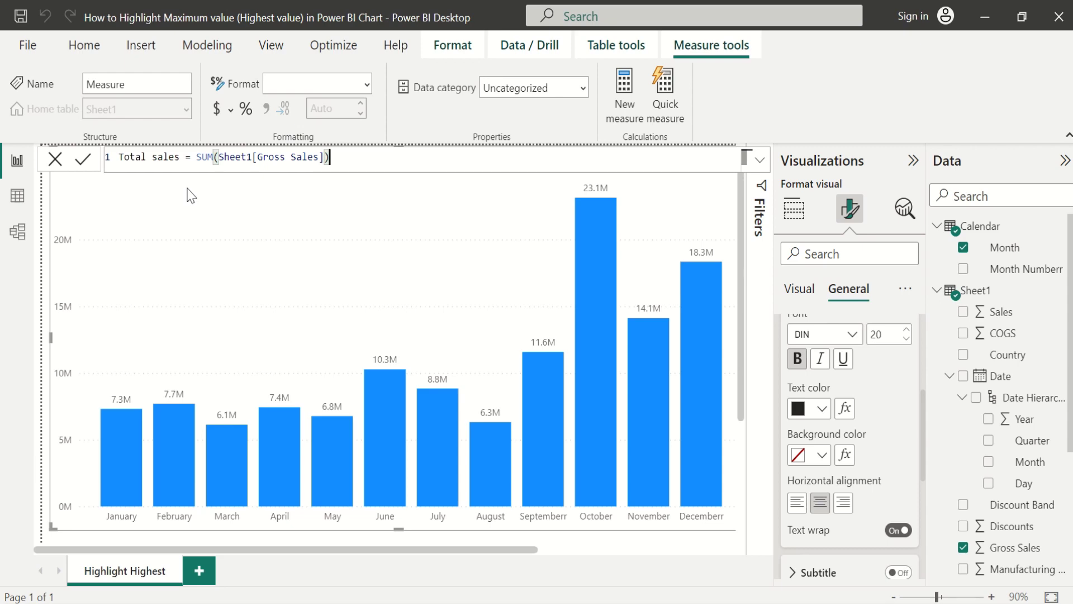
pyautogui.click(83, 162)
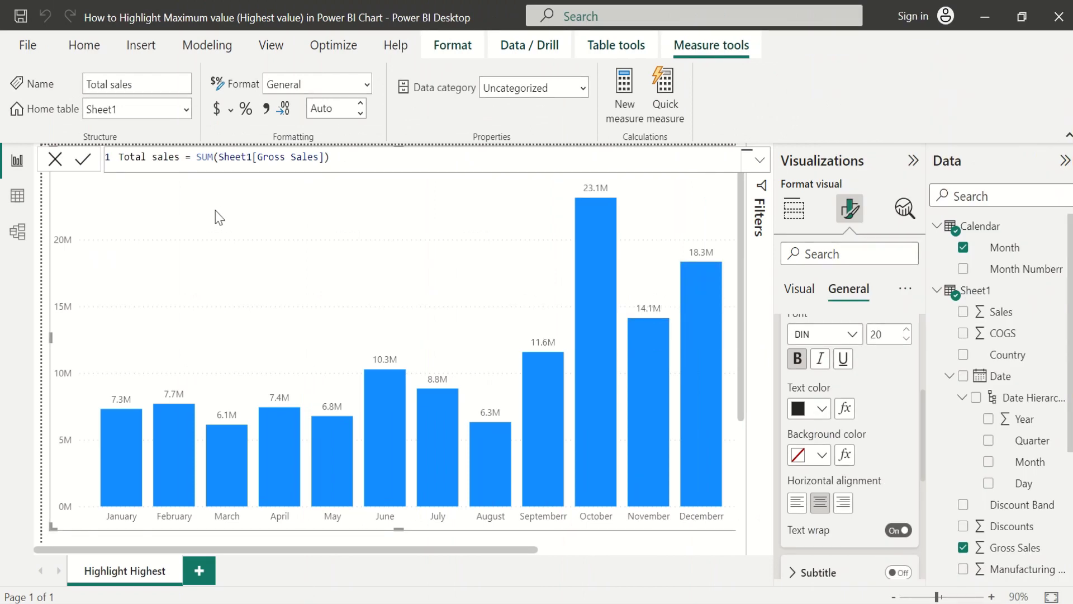
# Create another new measure and replace its default name with Largest Value.
pyautogui.click(627, 109)
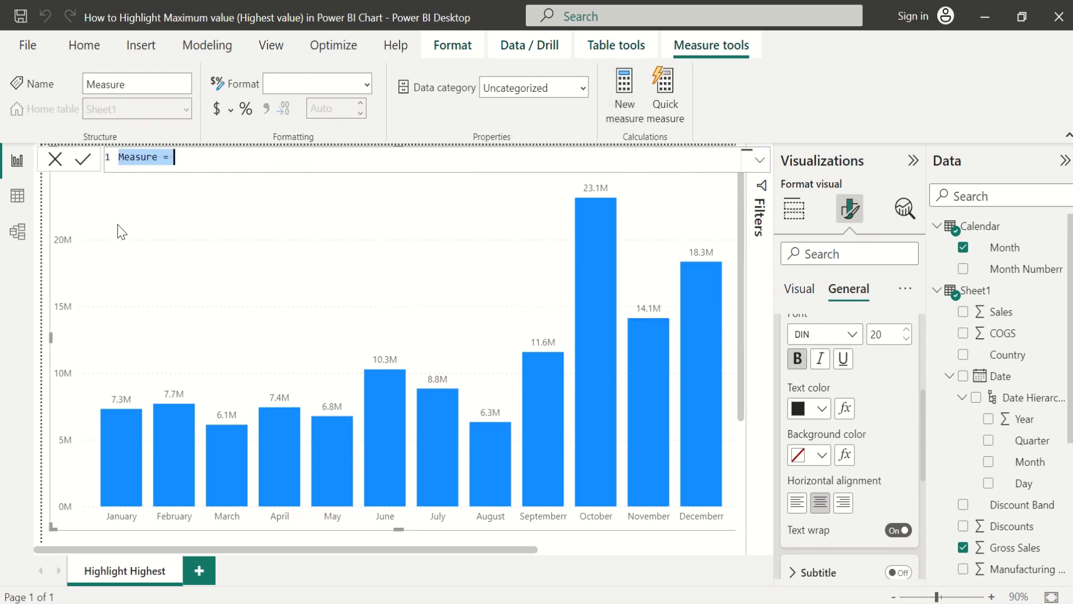
pyautogui.click(167, 164)
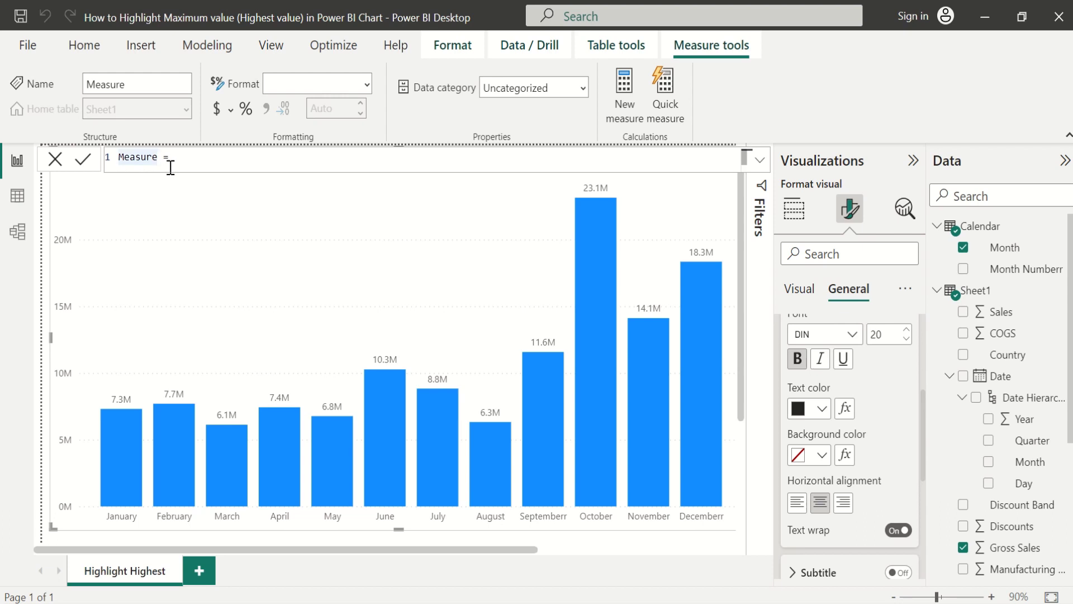
pyautogui.press('BackSpace')
pyautogui.press('BackSpace')
pyautogui.press('BackSpace')
pyautogui.press('BackSpace')
pyautogui.press('BackSpace')
pyautogui.press('BackSpace')
pyautogui.press('BackSpace')
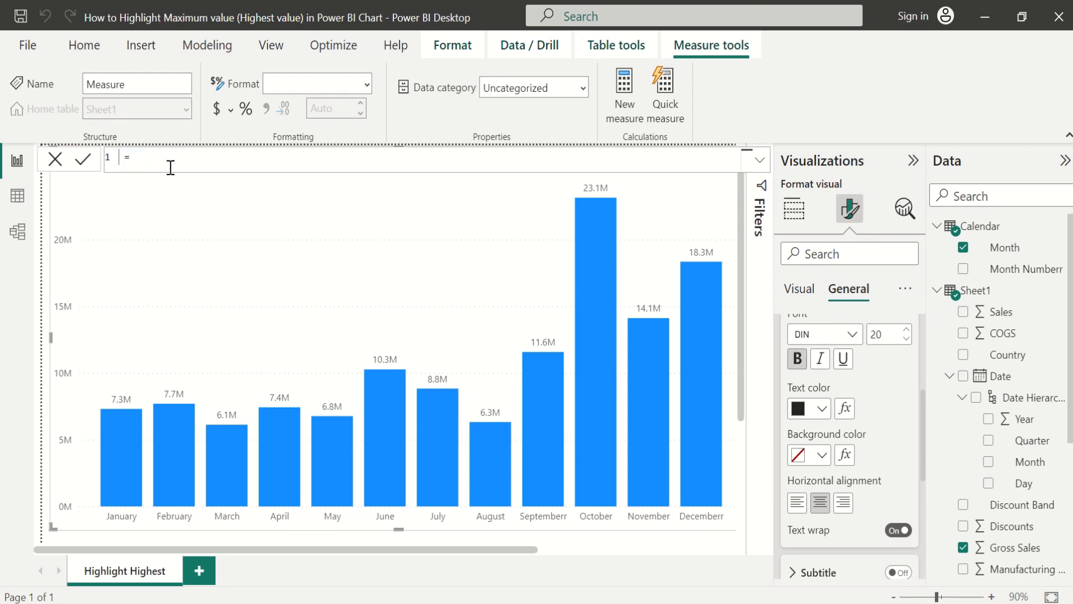
pyautogui.write('Largest Value')
# Declare a variable Sales_Amount equal to [Total sales] on a new line of the Largest Value formula.
pyautogui.hotkey('shift', 'Return')
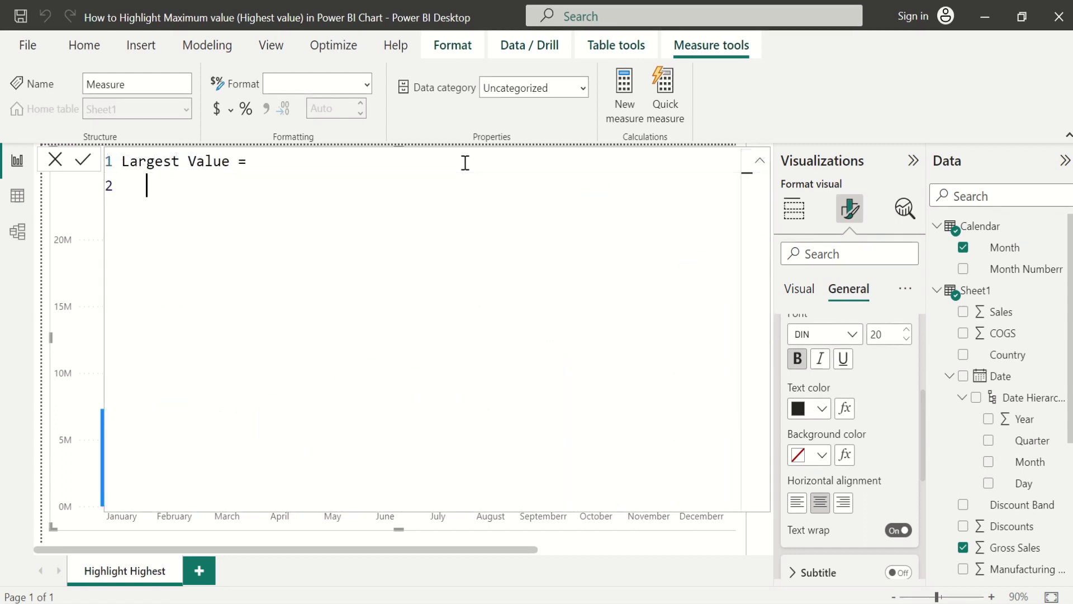
pyautogui.write('VAR')
pyautogui.write('Sales')
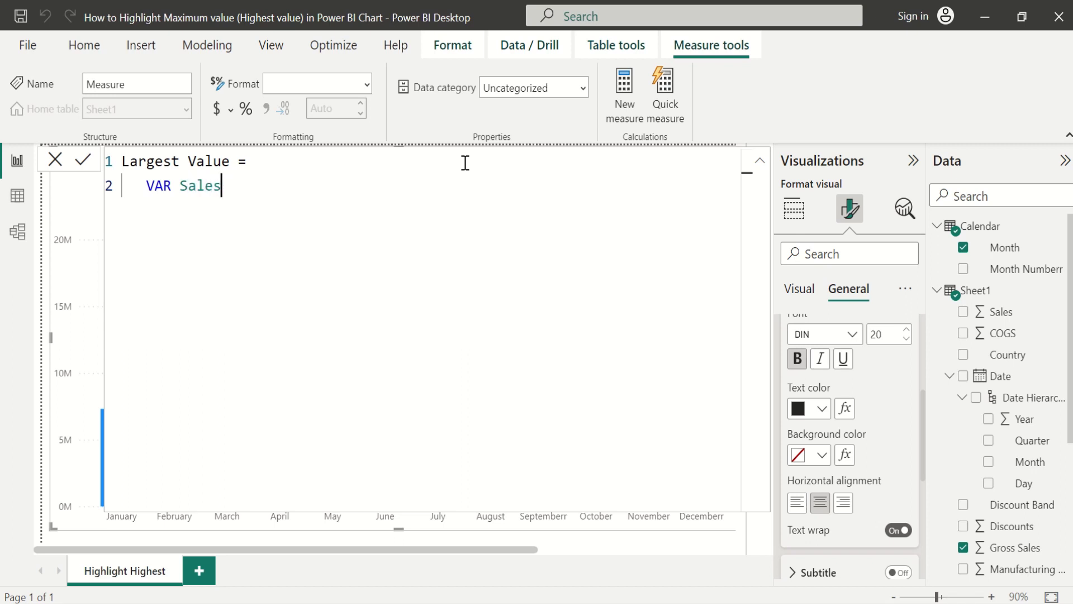
pyautogui.write('_Amount = total')
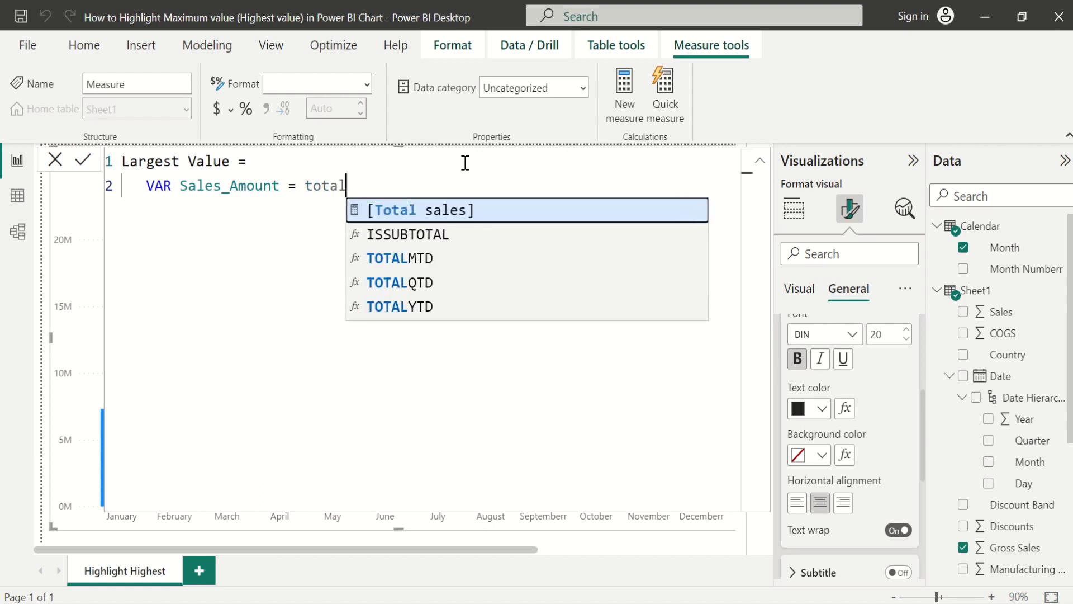
pyautogui.press('Tab')
pyautogui.press('Return')
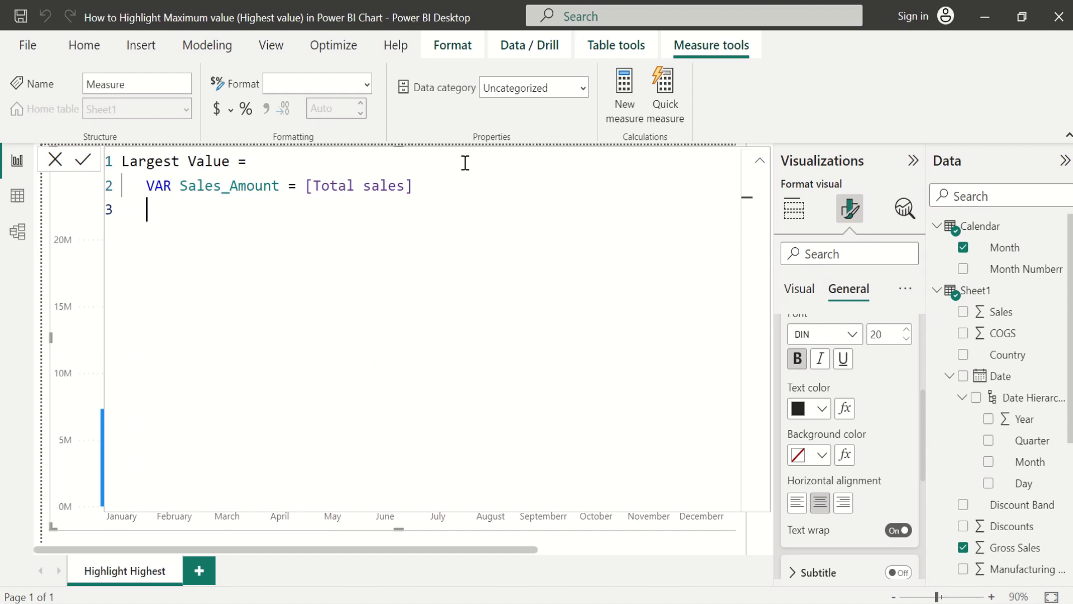
# Declare a second variable Sales_By_Month and start its expression with CALCULATETABLE( wrapping ADDCOLUMNS(, each on its own line.
pyautogui.write('VAR Sales_B')
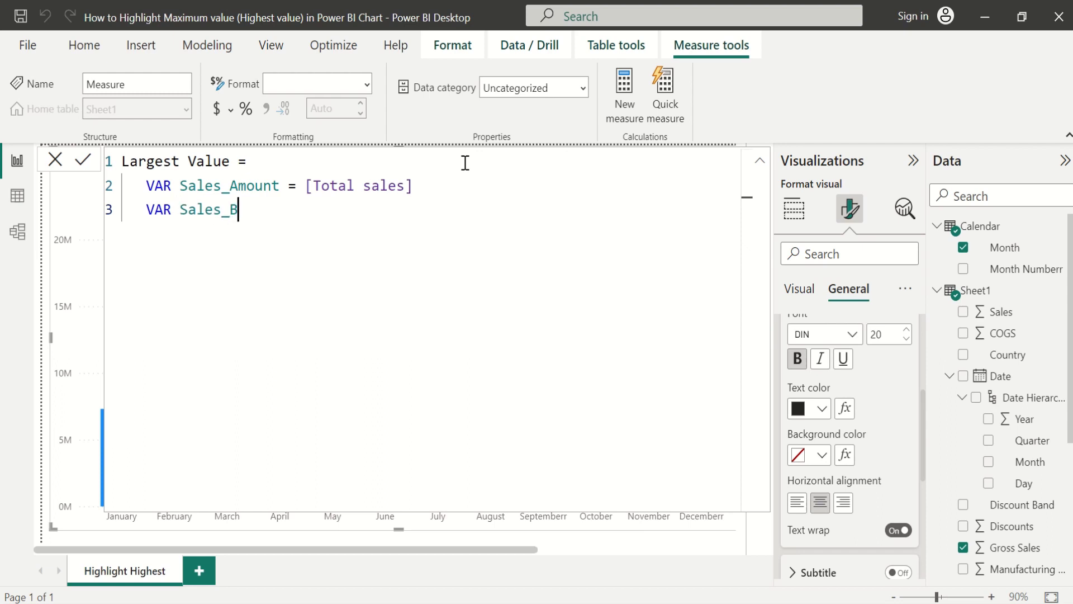
pyautogui.write('y_Month =')
pyautogui.hotkey('shift', 'Return')
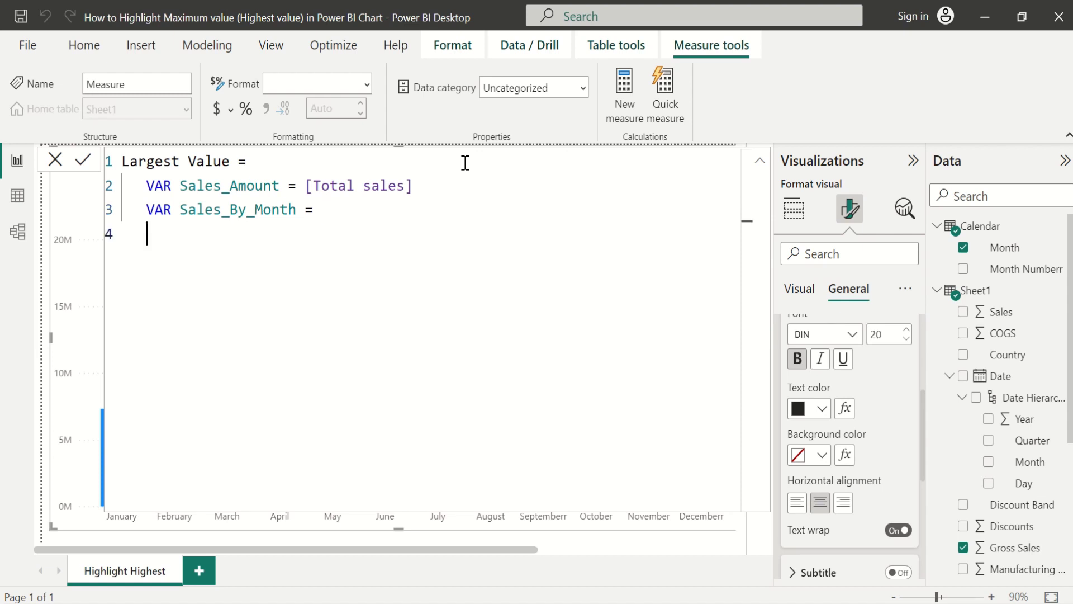
pyautogui.press('Tab')
pyautogui.write('ca')
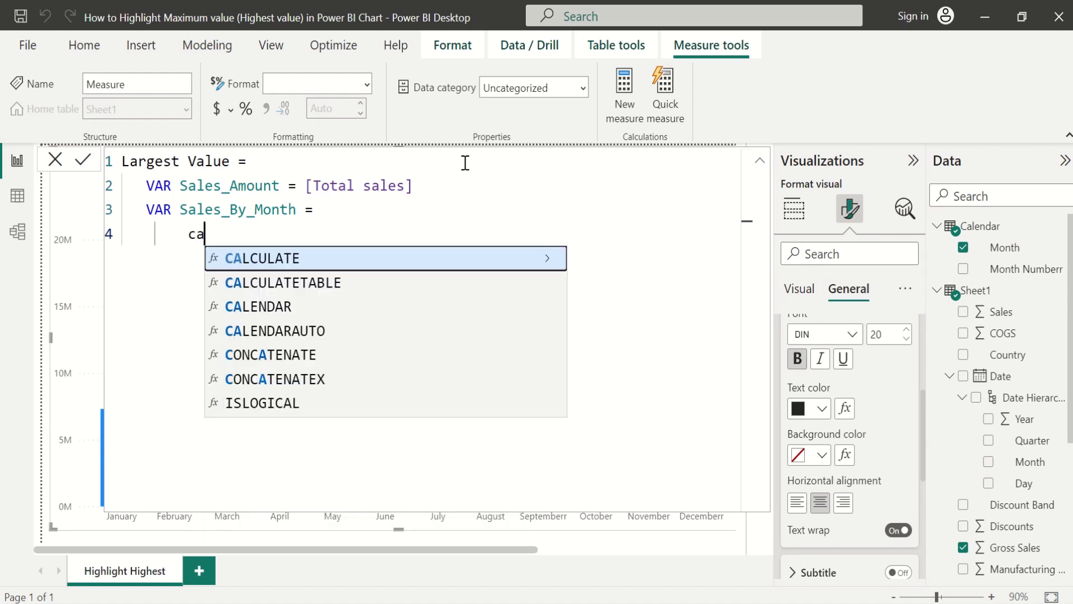
pyautogui.press('Down')
pyautogui.press('Tab')
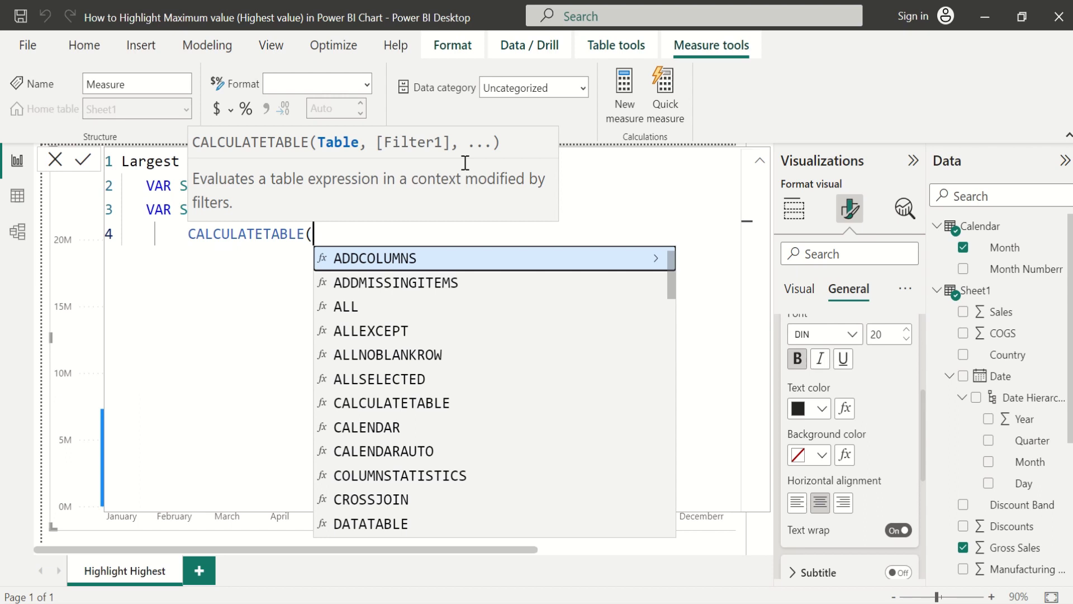
pyautogui.hotkey('shift', 'Return')
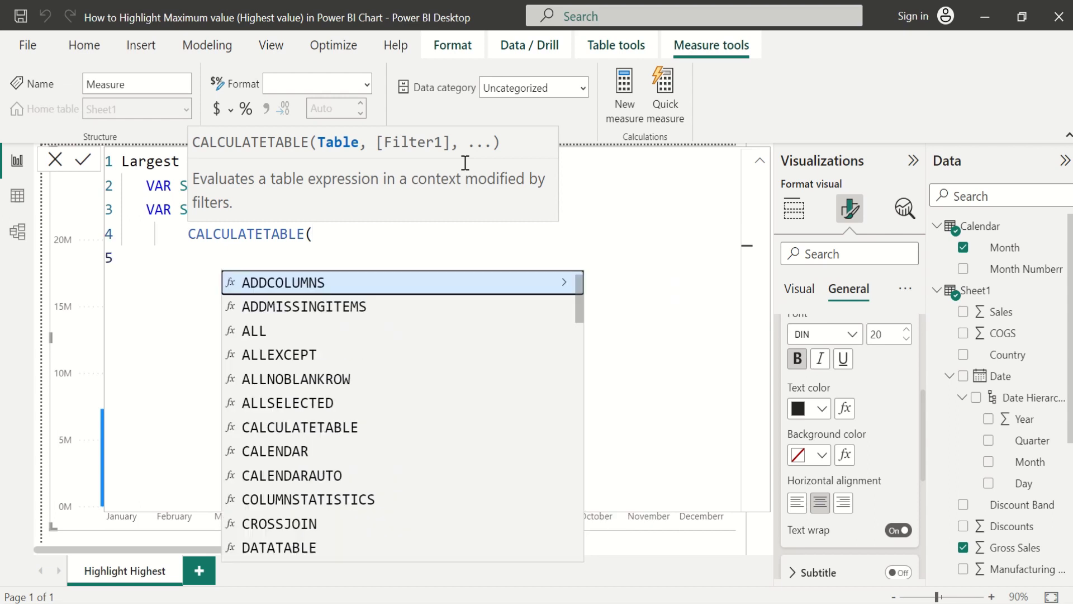
pyautogui.press('Tab')
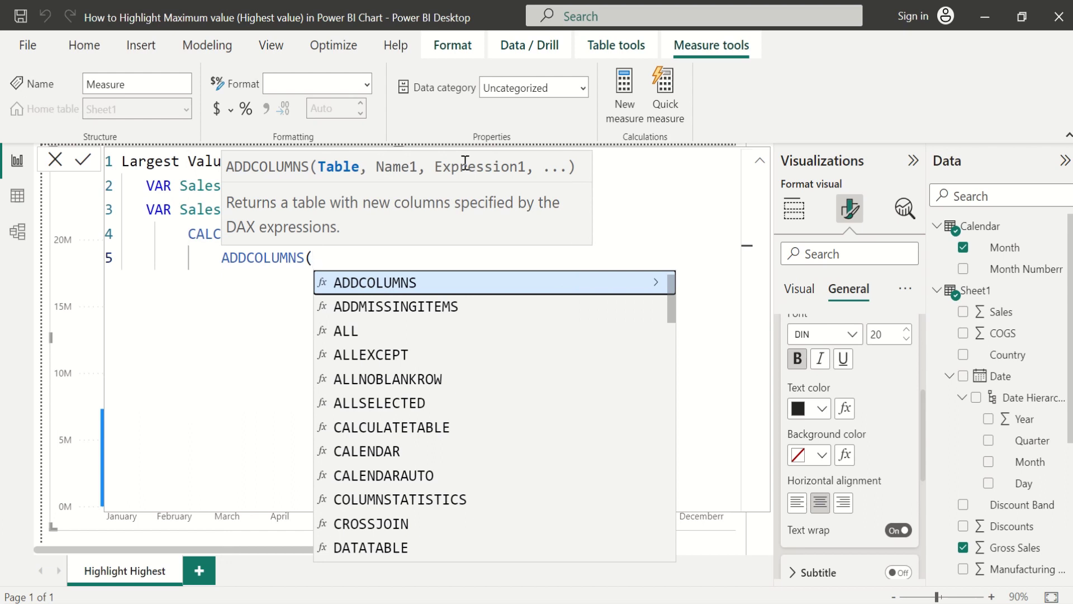
# Nest a SUMMARIZE of Sheet1 inside ADDCOLUMNS, grouped by Sheet1[Month Name].
pyautogui.hotkey('shift', 'Return')
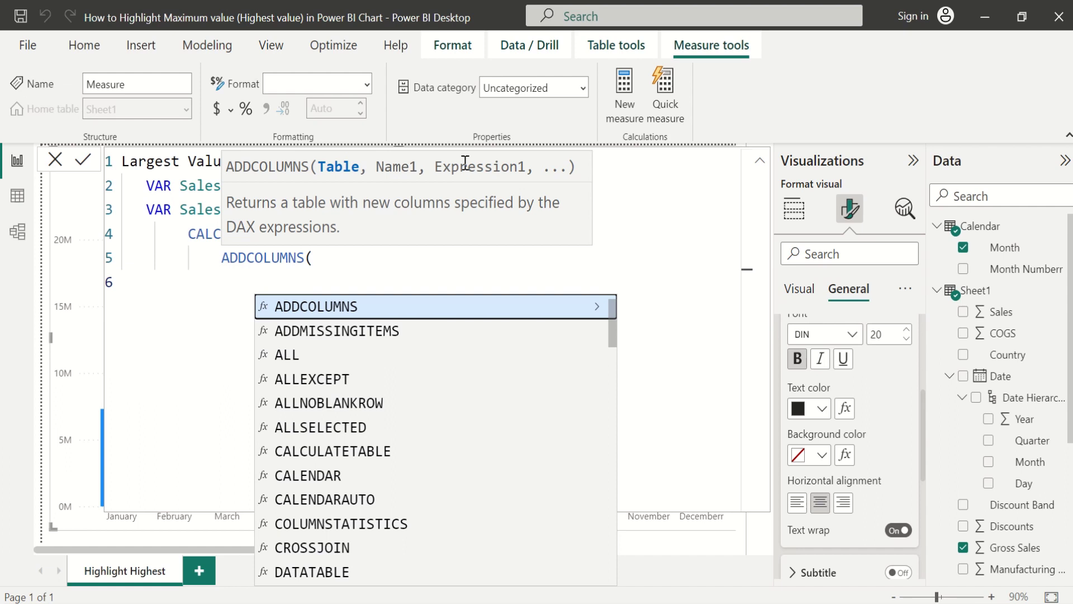
pyautogui.write('sum')
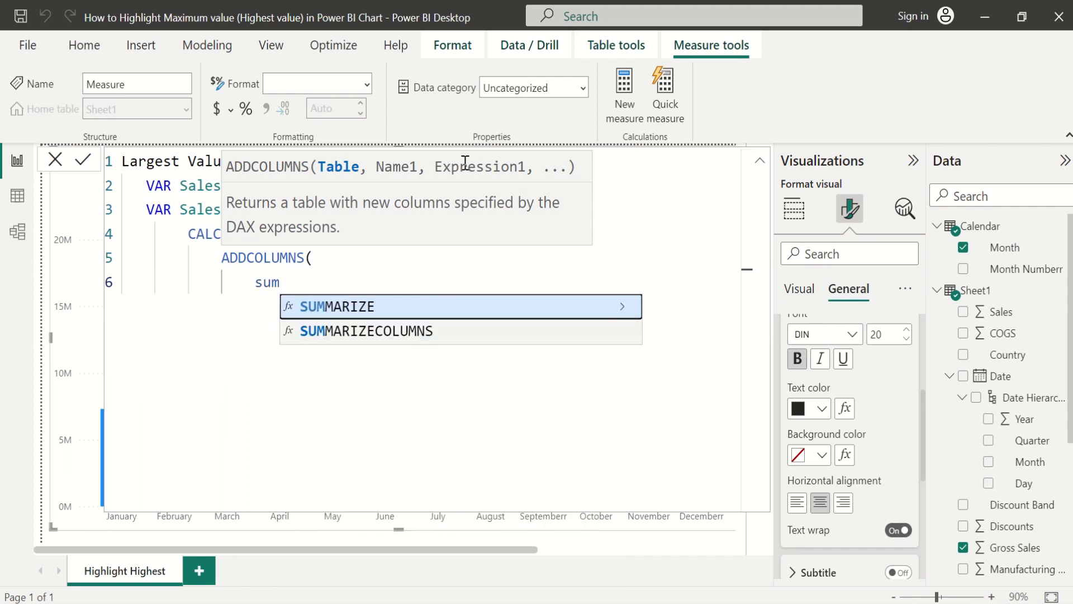
pyautogui.press('Tab')
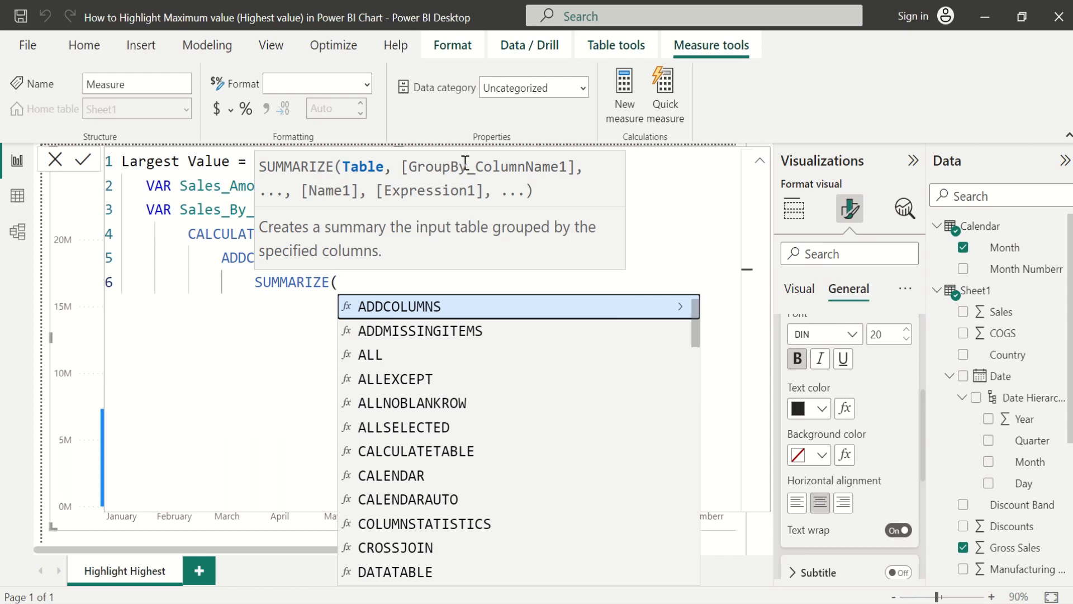
pyautogui.write('she')
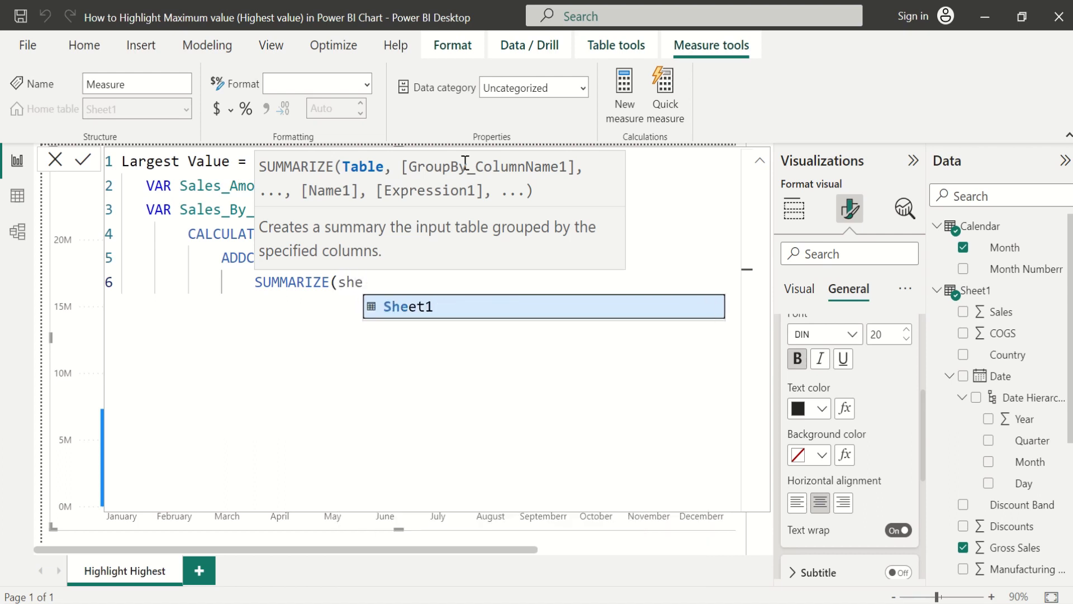
pyautogui.press('Tab')
pyautogui.write(',')
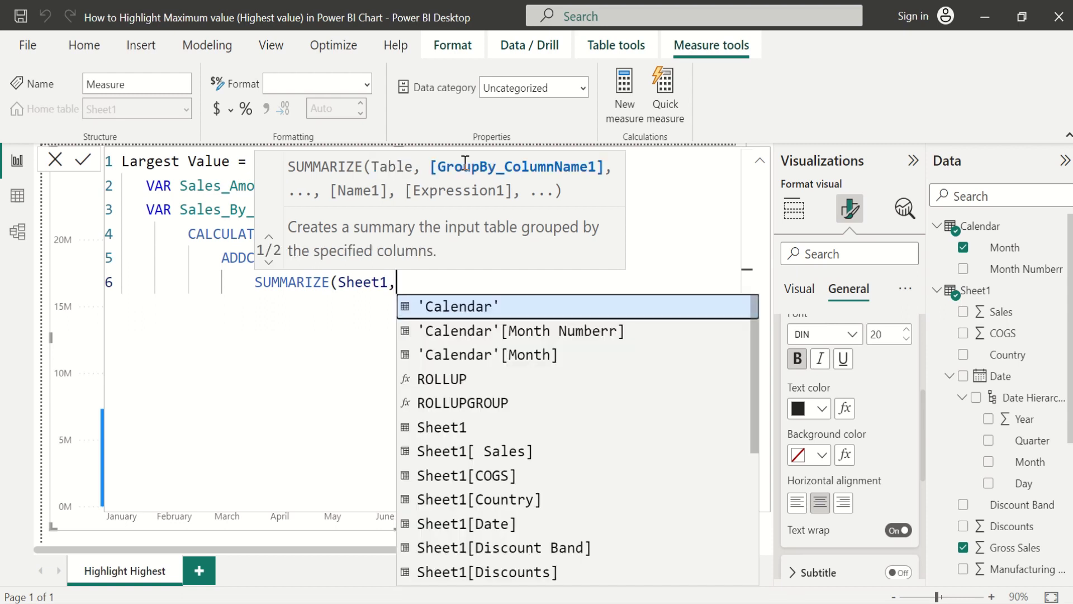
pyautogui.write('mont')
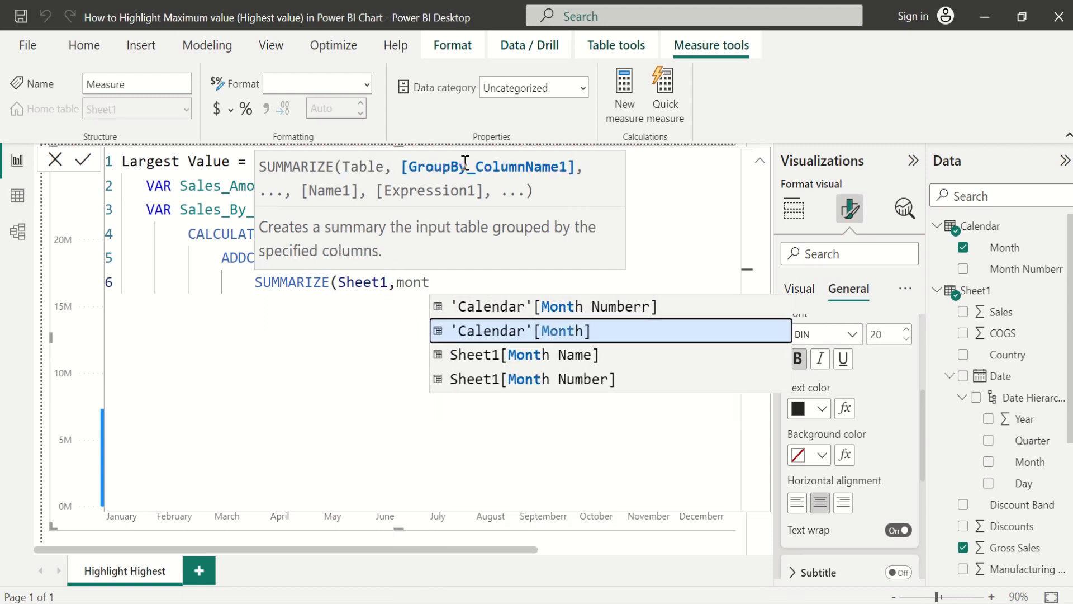
pyautogui.press('Down')
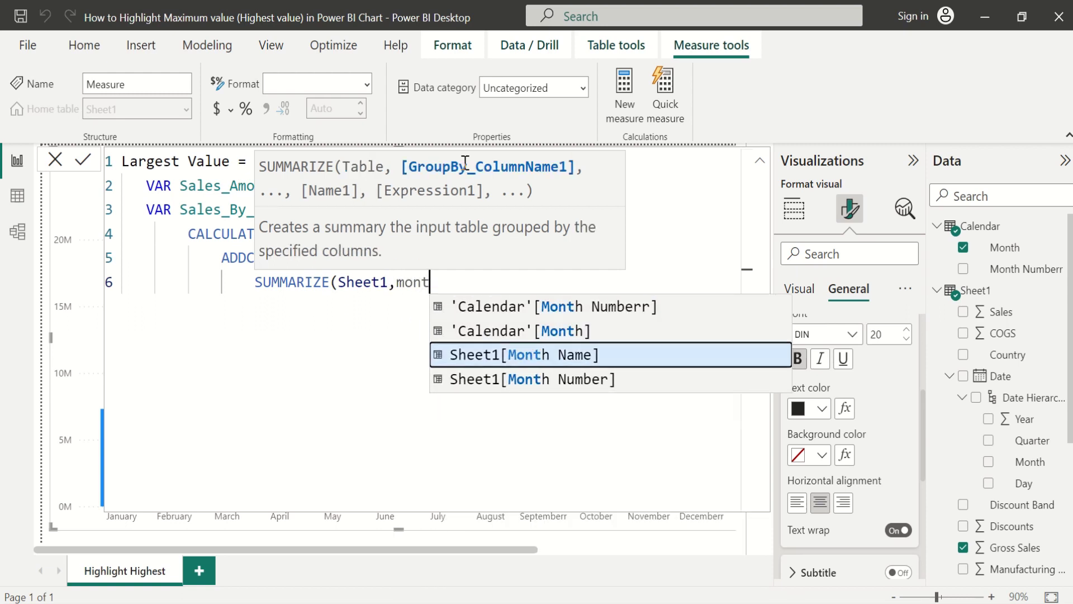
pyautogui.press('Tab')
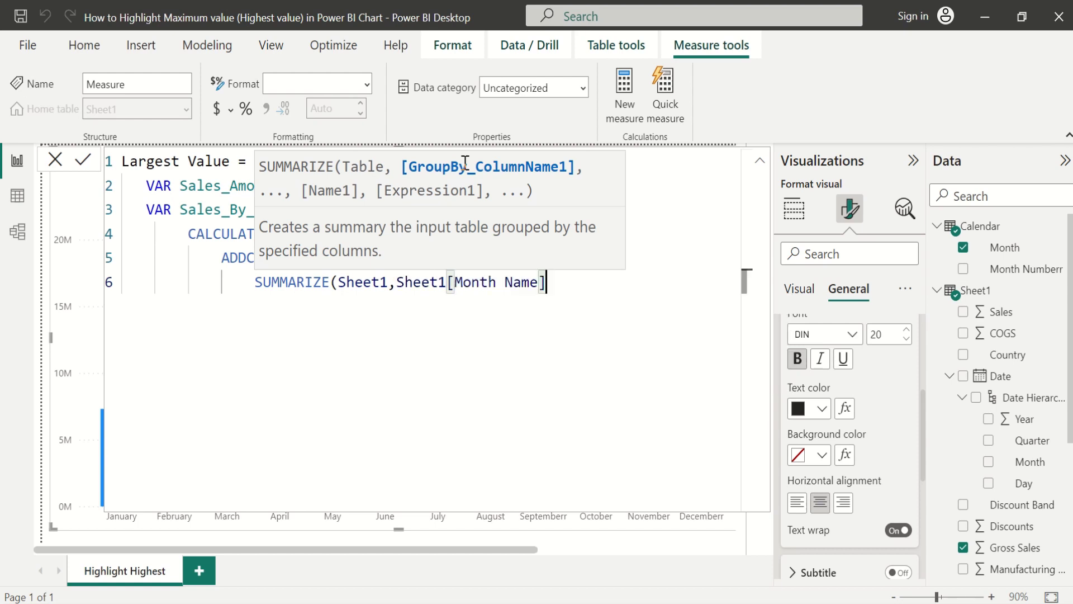
# Add Sheet1[Month Number] as the second grouping column and close the SUMMARIZE function.
pyautogui.write(',mon')
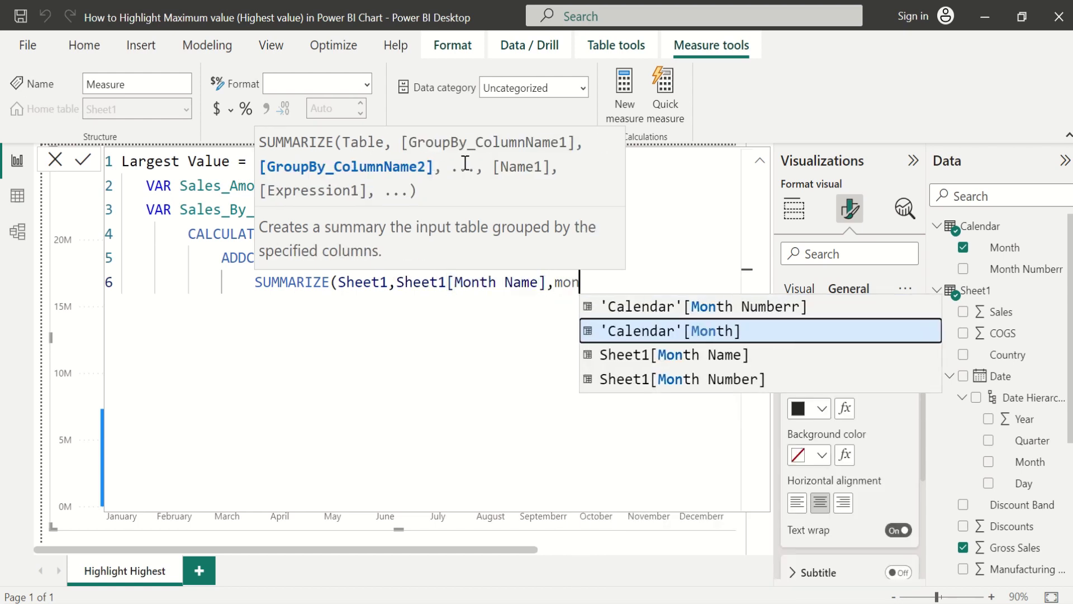
pyautogui.press('Down')
pyautogui.press('Down')
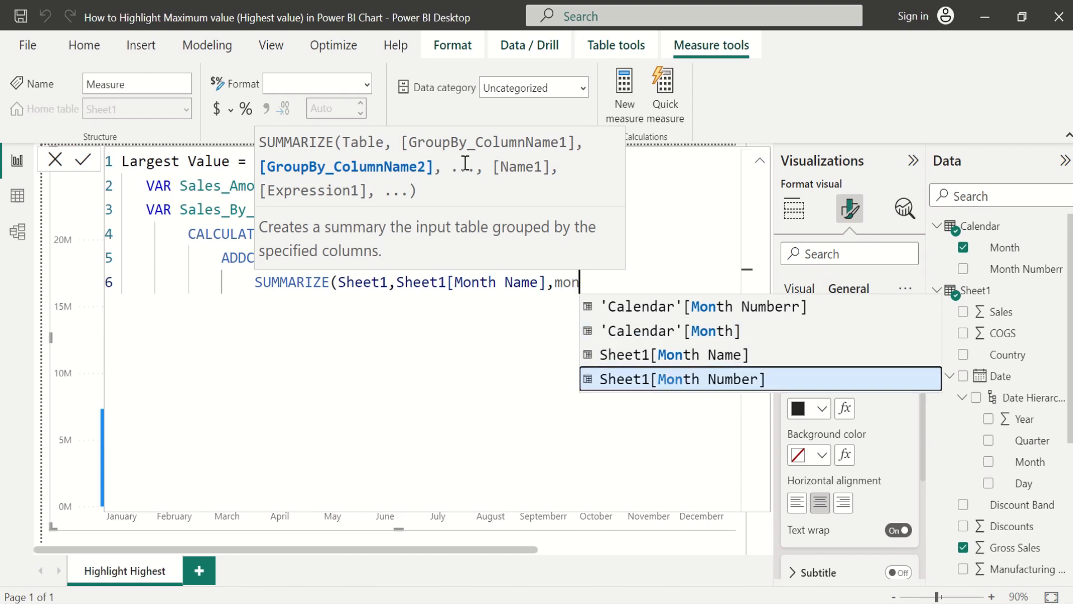
pyautogui.press('Tab')
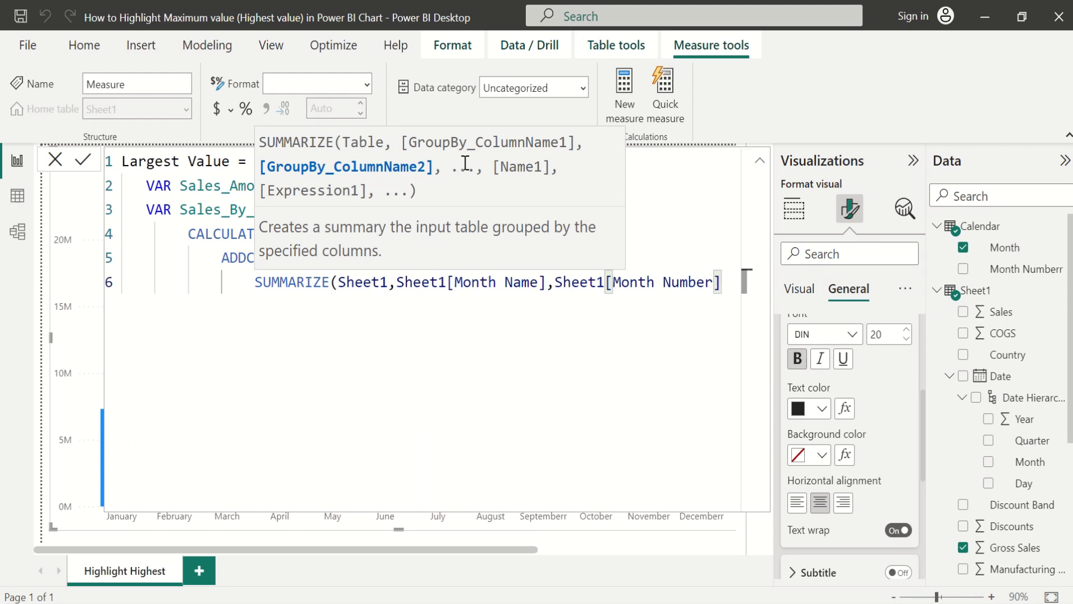
pyautogui.write(')')
pyautogui.hotkey('shift', 'Return')
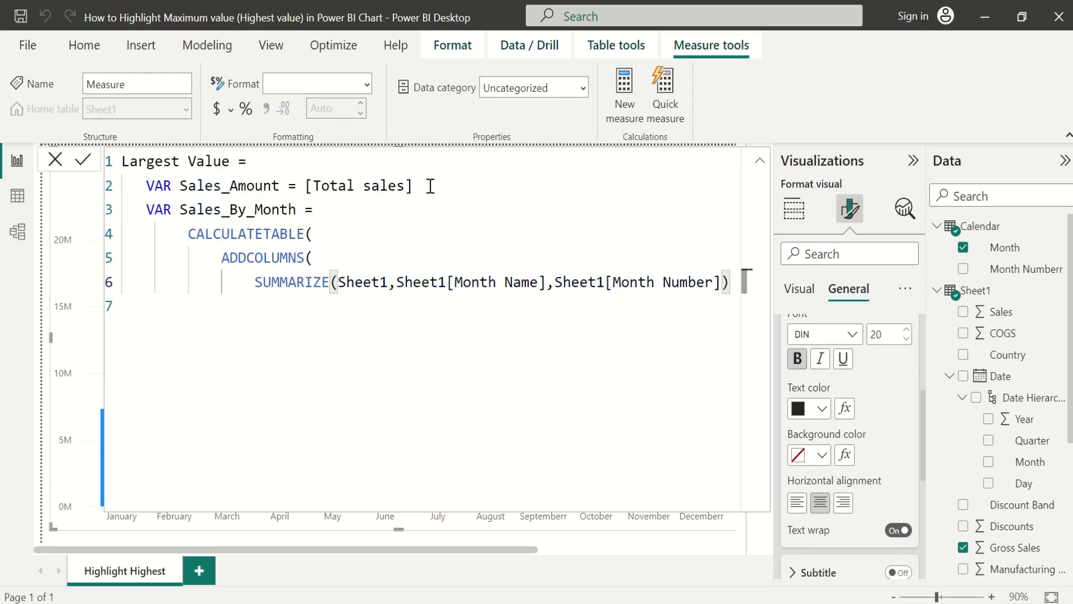
pyautogui.write(',')
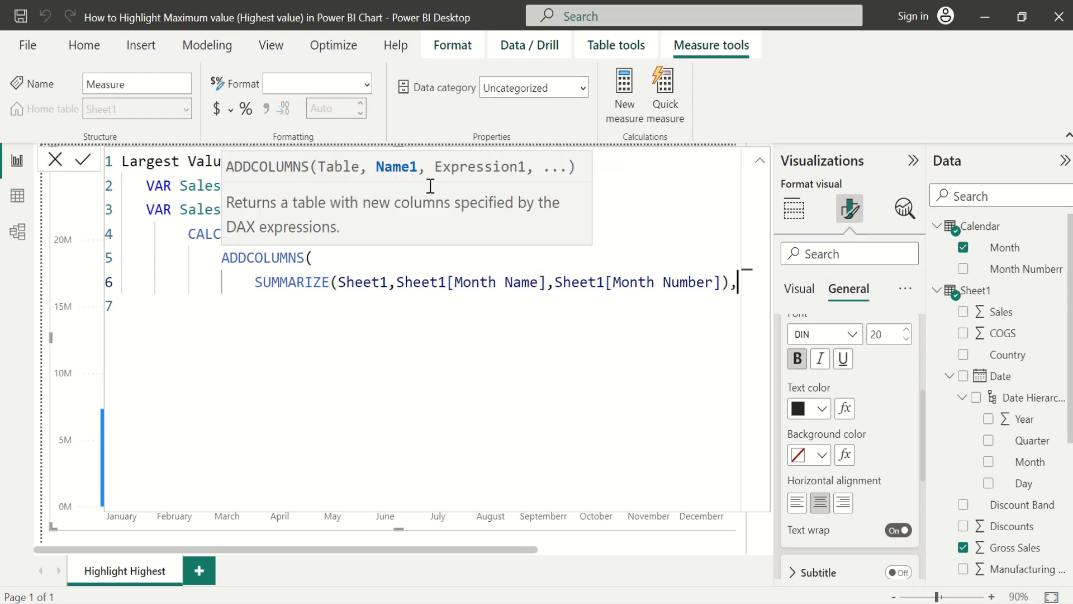
pyautogui.hotkey('shift', 'Return')
pyautogui.write('"@Total')
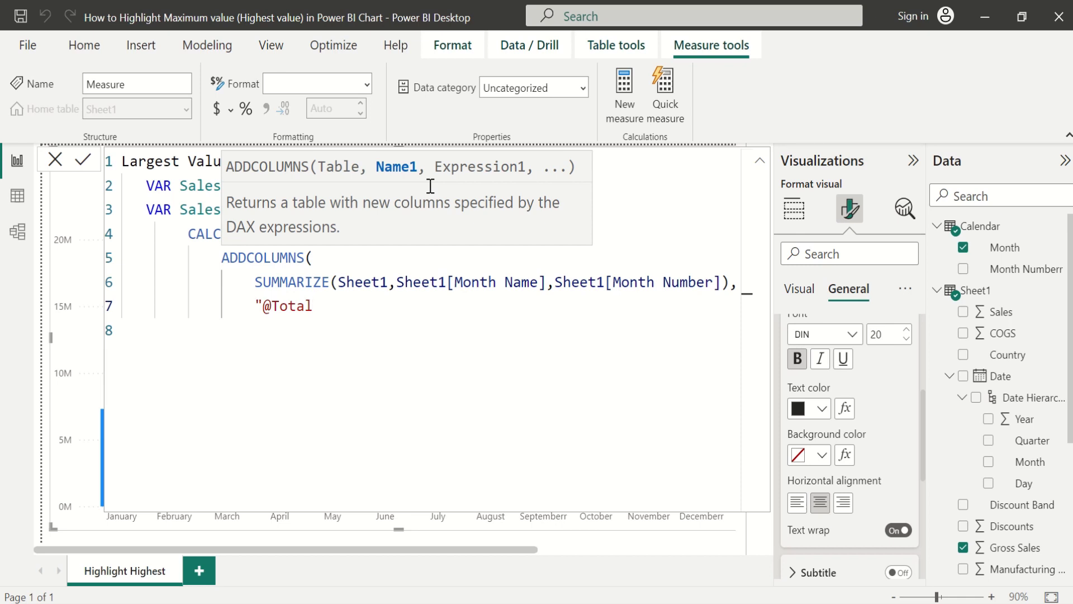
pyautogui.write('Sales",')
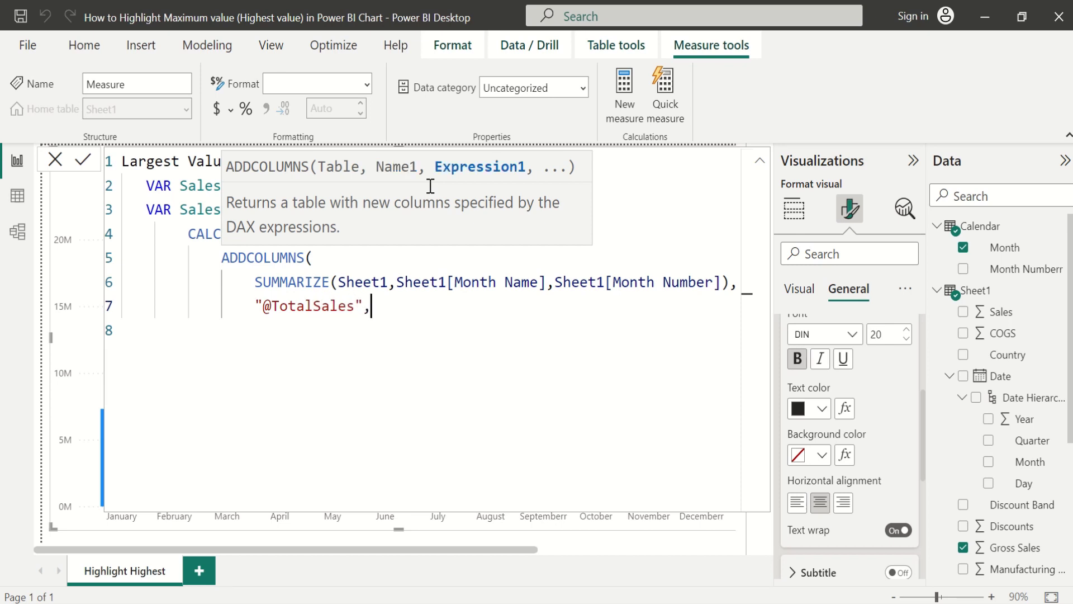
pyautogui.write('tot')
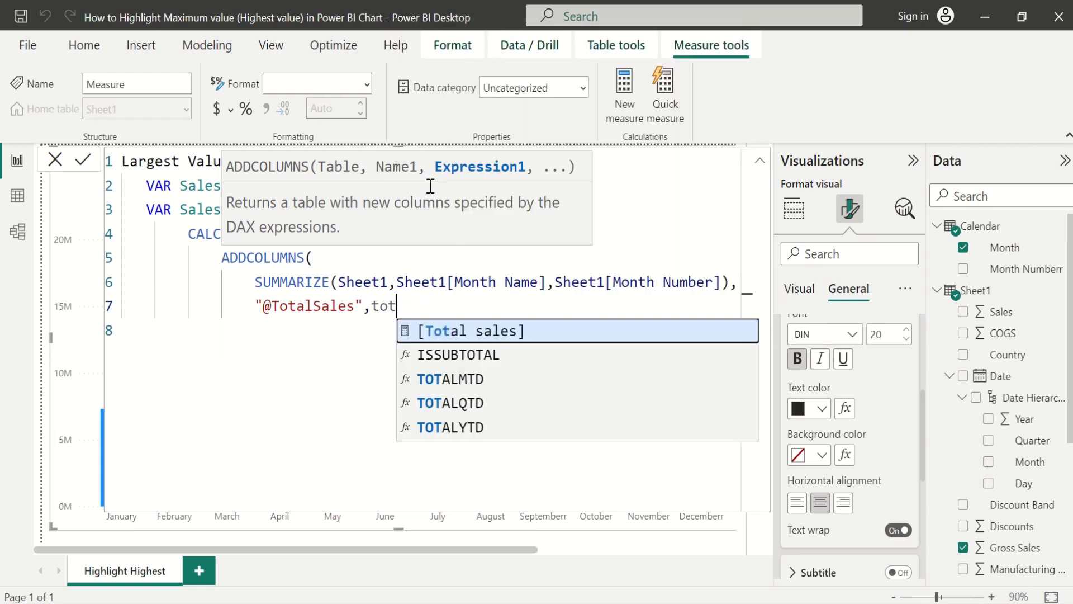
pyautogui.press('Tab')
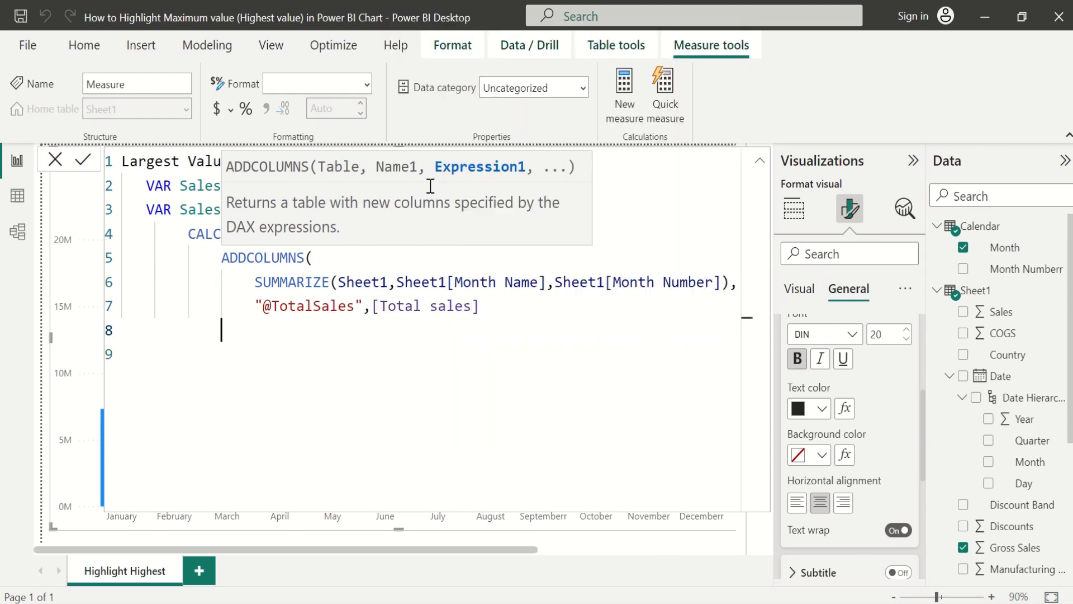
pyautogui.write(')')
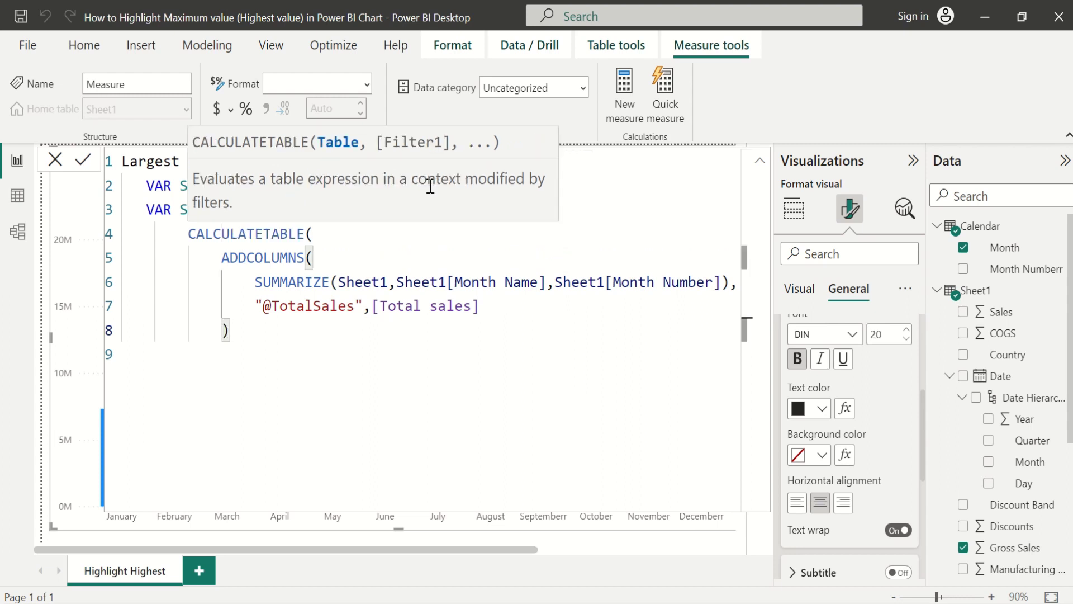
# Add ALLSELECTED() as the filter argument of CALCULATETABLE and close the function on its own line.
pyautogui.write(',')
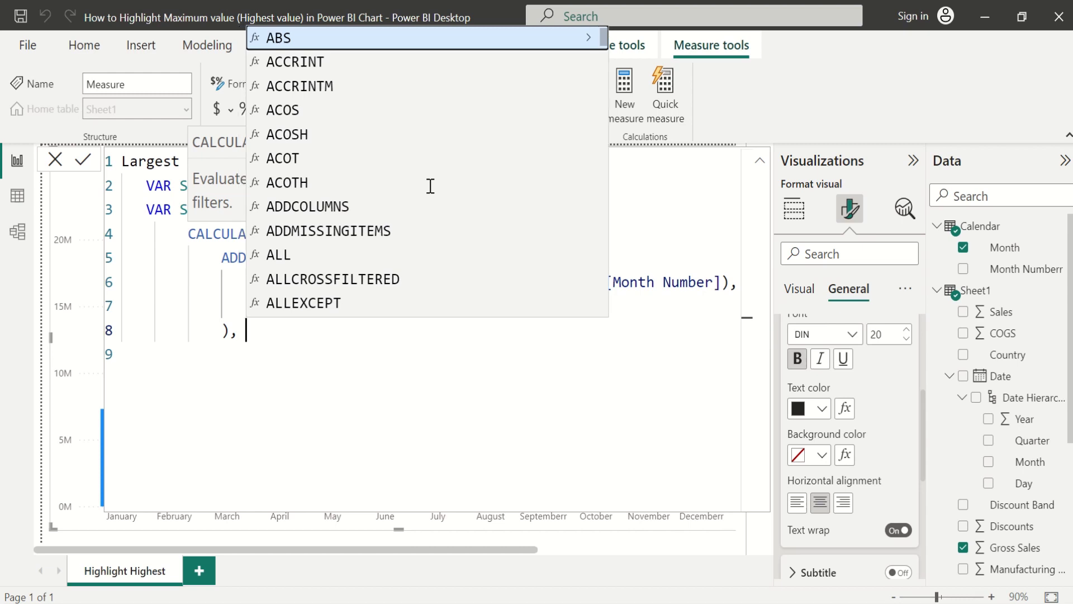
pyautogui.write(' al')
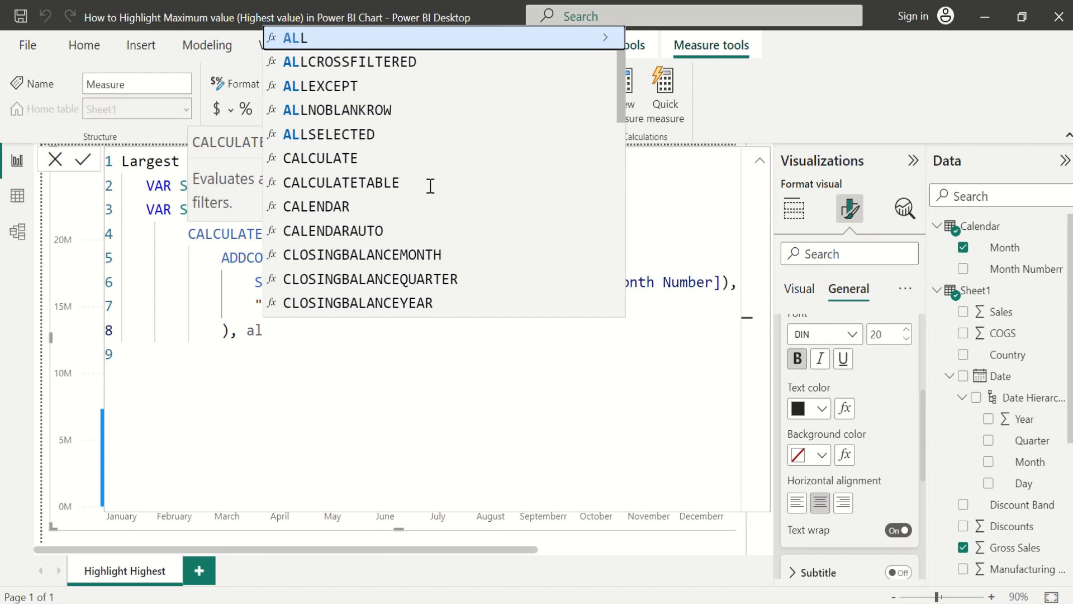
pyautogui.press('Down')
pyautogui.press('Down')
pyautogui.press('Down')
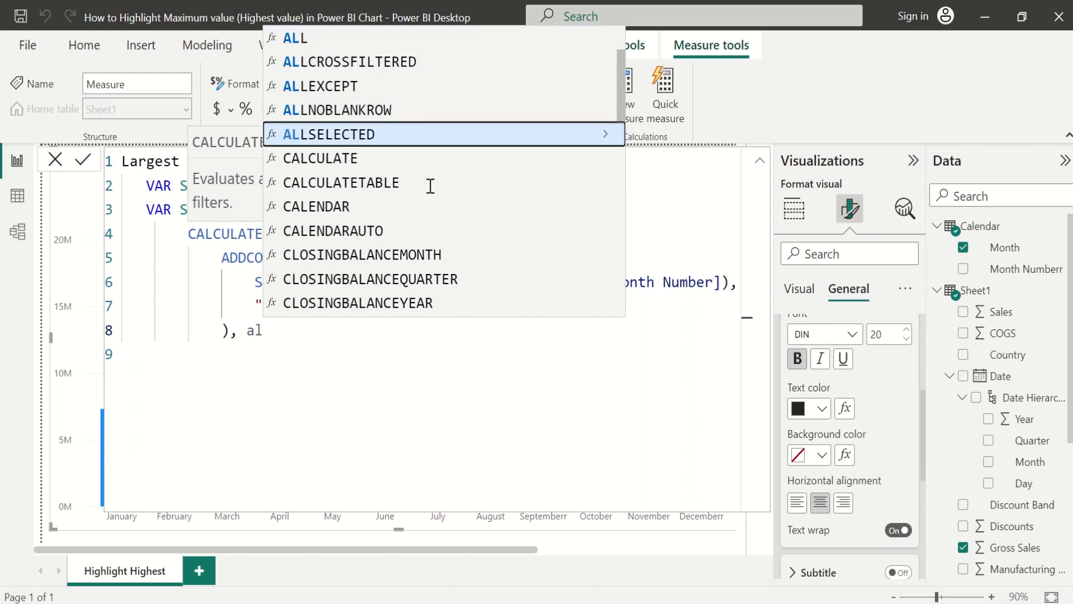
pyautogui.press('Tab')
pyautogui.write(')')
pyautogui.press('Return')
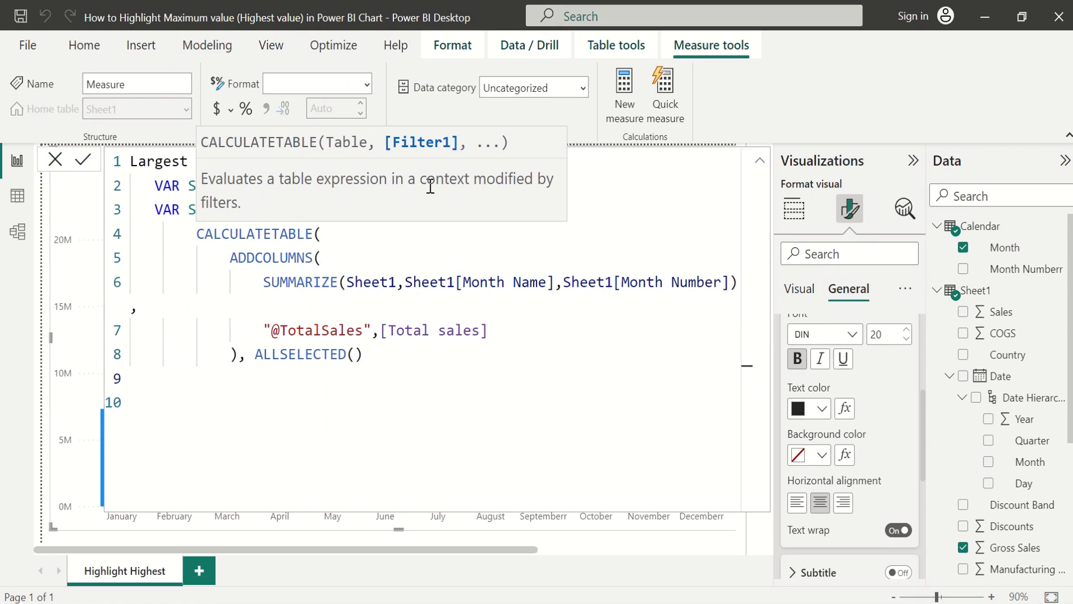
pyautogui.write(')')
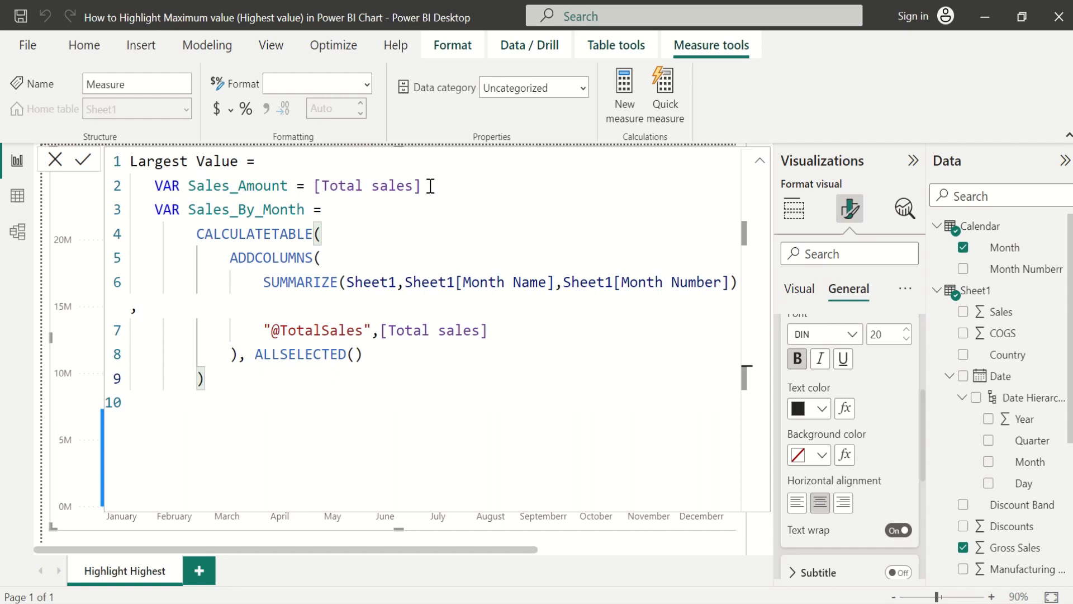
# Declare a third variable Max_Sales on a new line below the Sales_By_Month expression, leaving its expression for the following line.
pyautogui.press('Return')
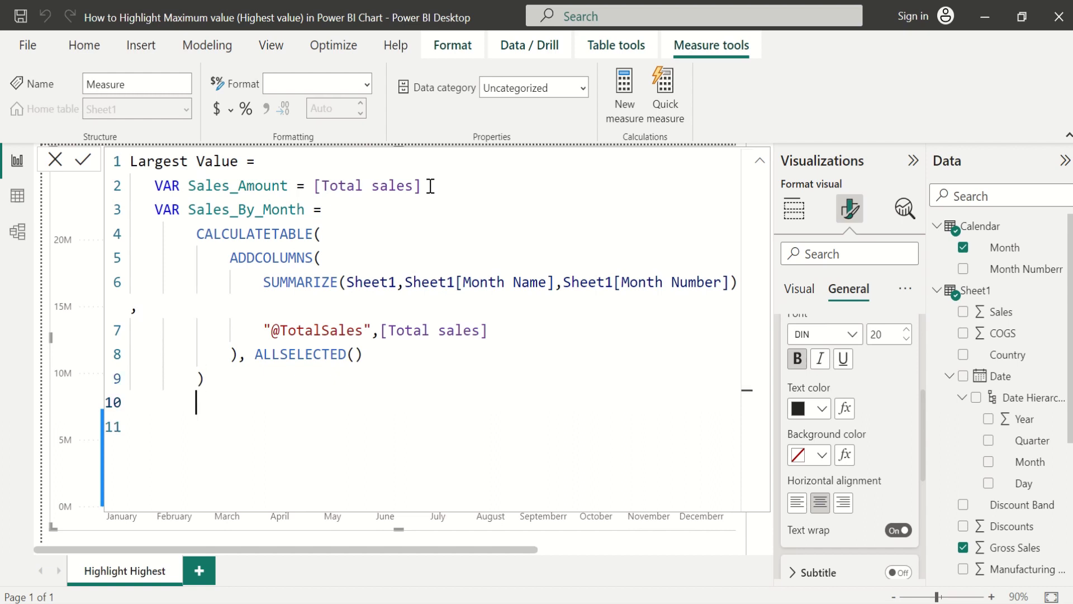
pyautogui.press('BackSpace')
pyautogui.write('VAR Ma')
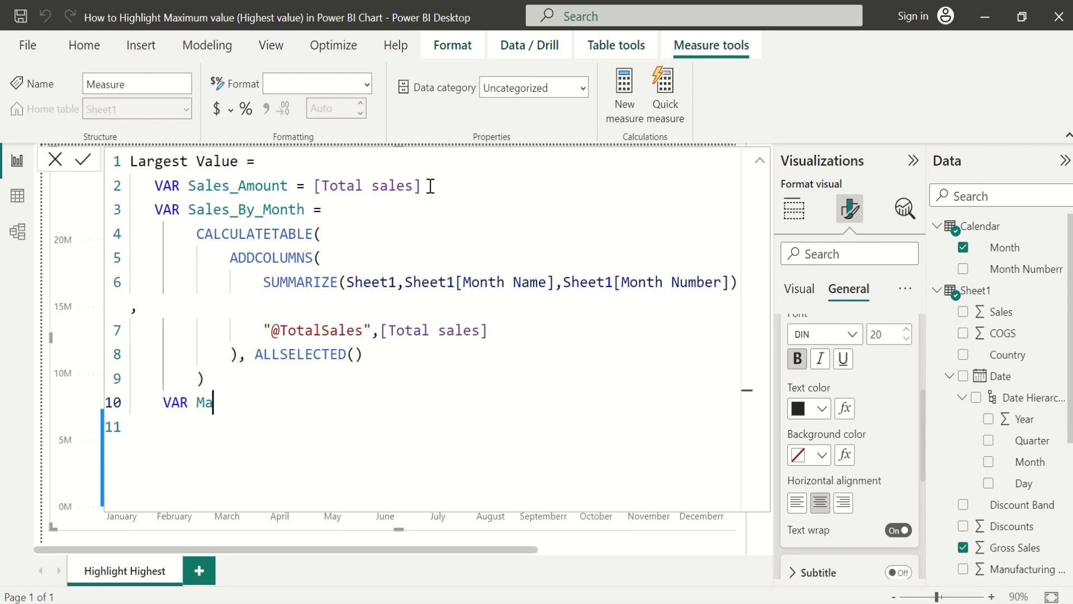
pyautogui.write('x_Sales =')
pyautogui.press('Return')
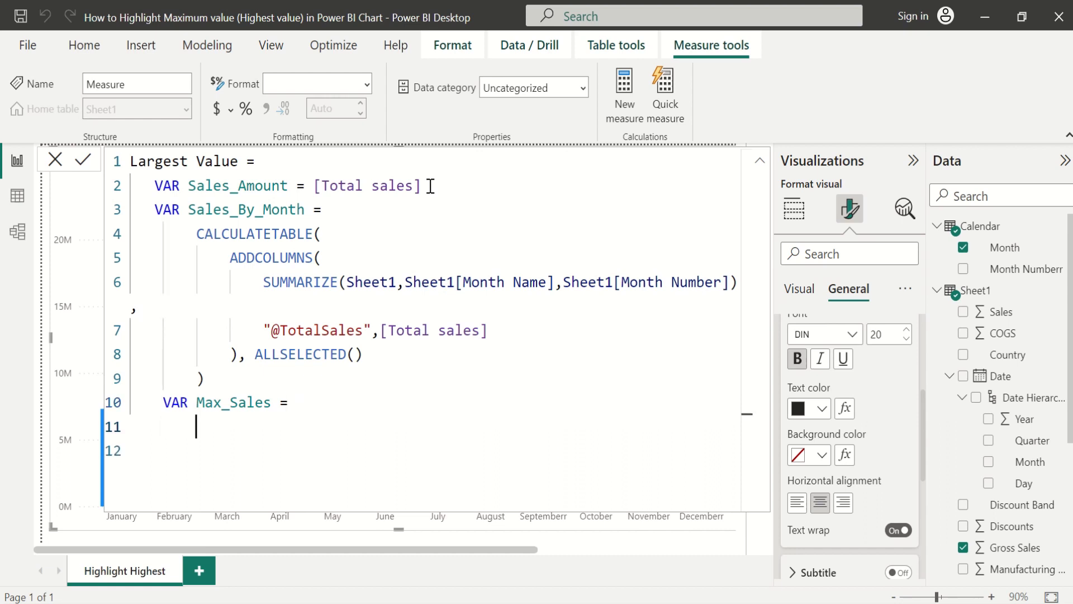
pyautogui.write('max')
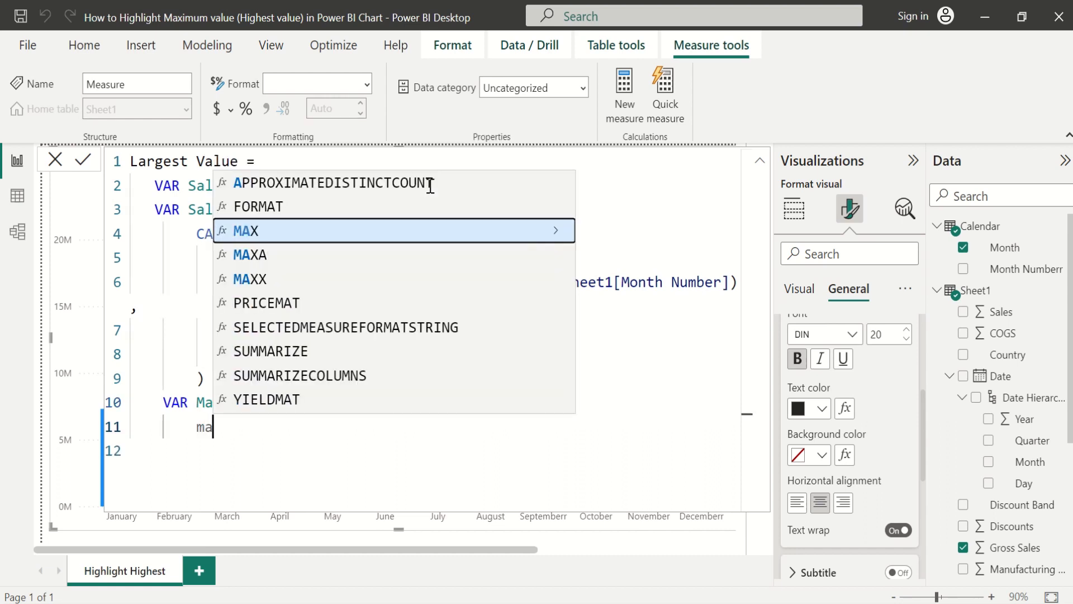
pyautogui.press('Down')
pyautogui.press('Down')
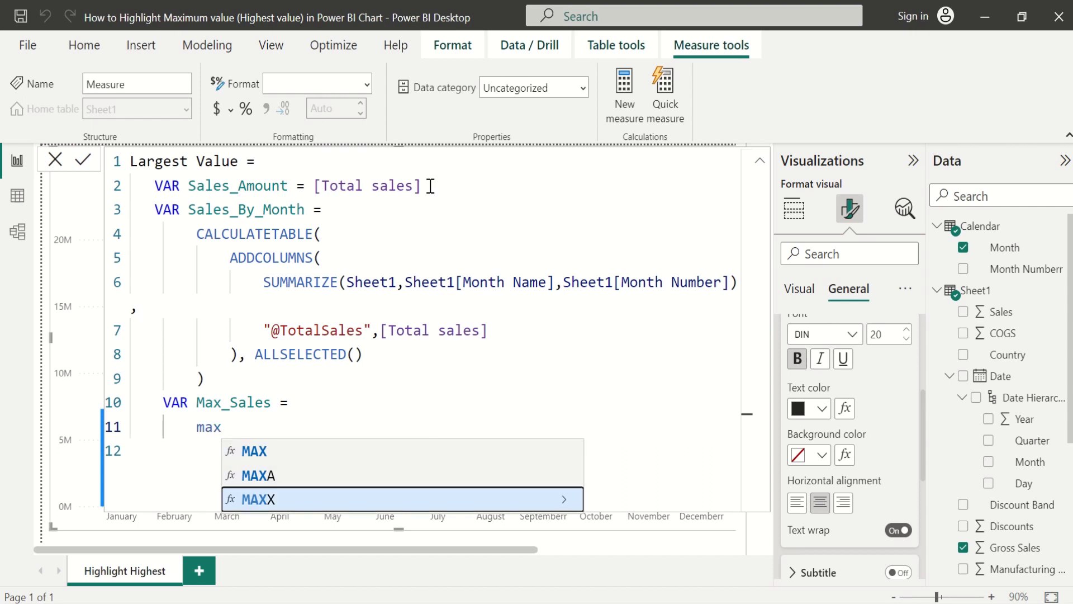
pyautogui.press('Tab')
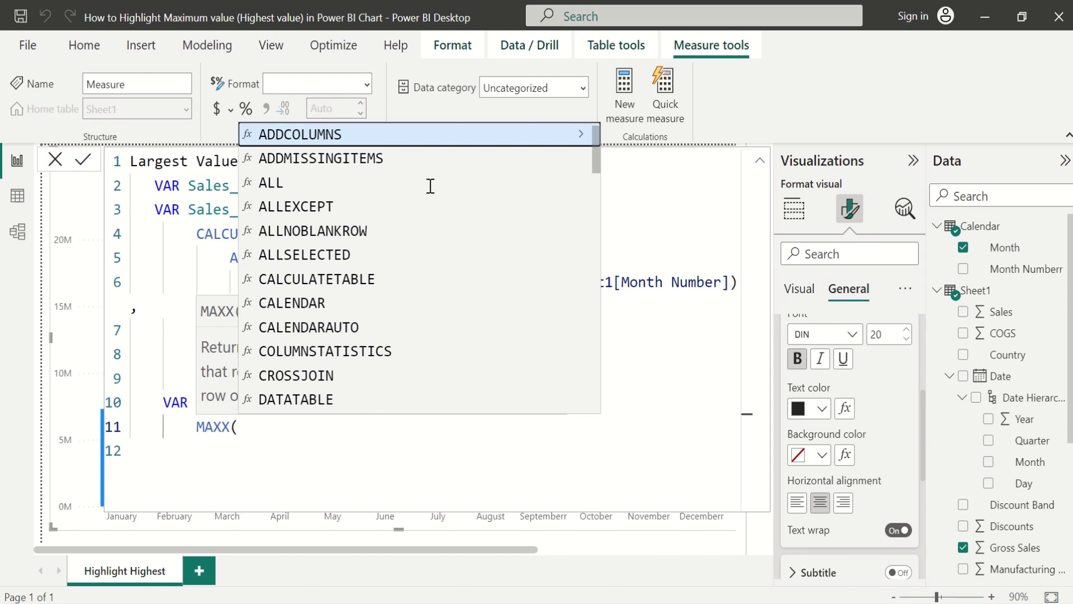
pyautogui.write('sa')
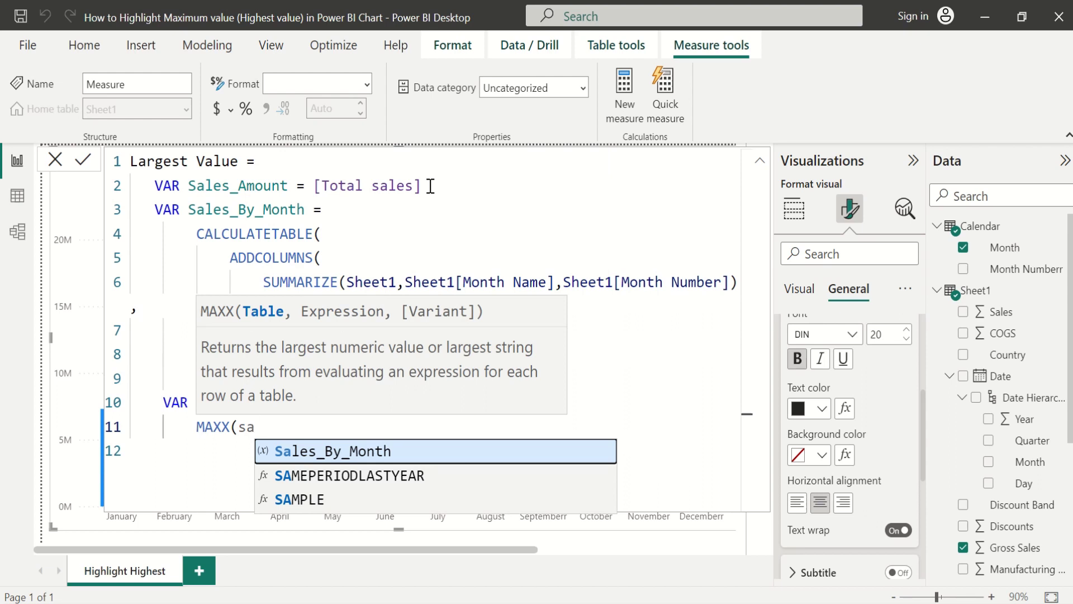
pyautogui.press('Tab')
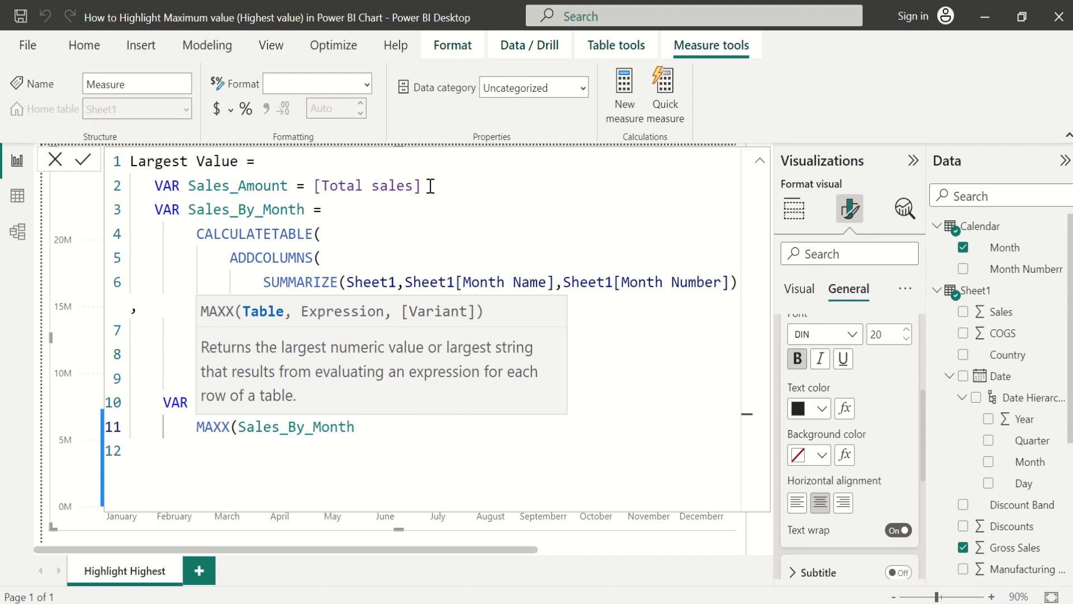
pyautogui.write(',to')
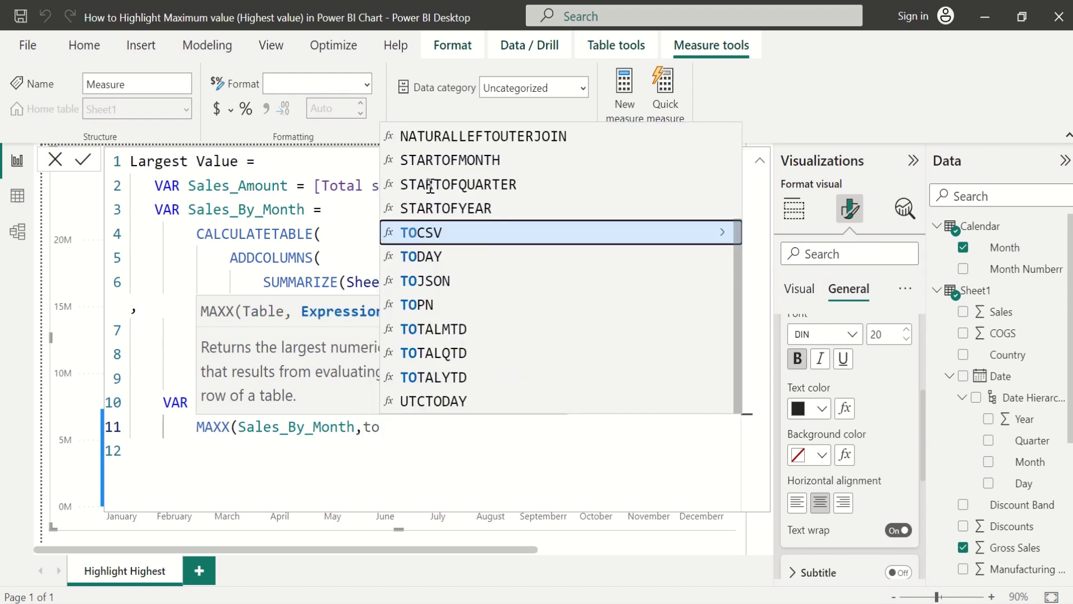
pyautogui.write('t')
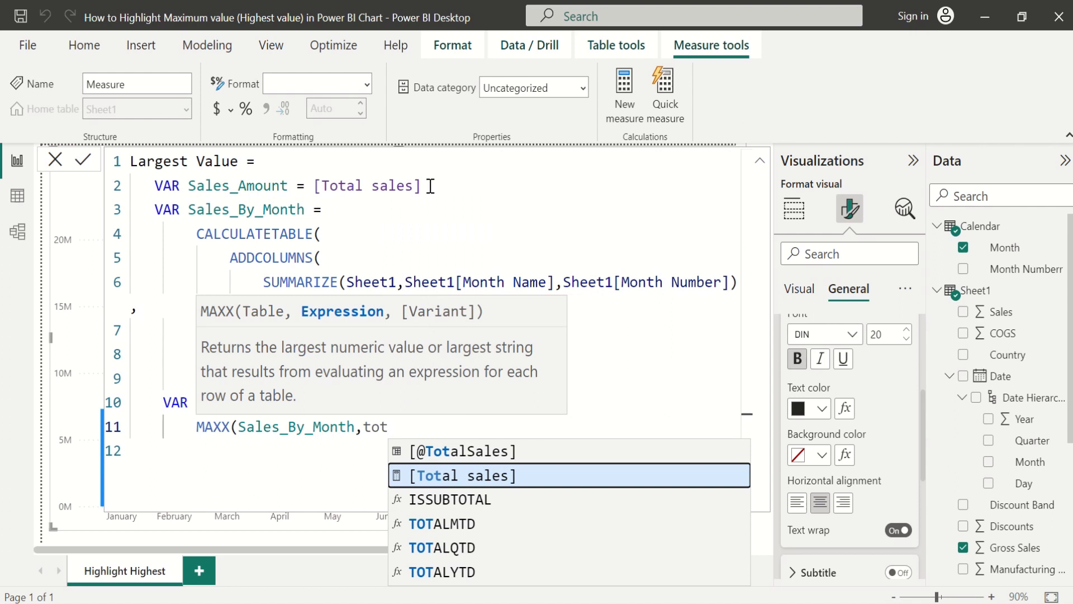
pyautogui.press('Up')
pyautogui.press('Tab')
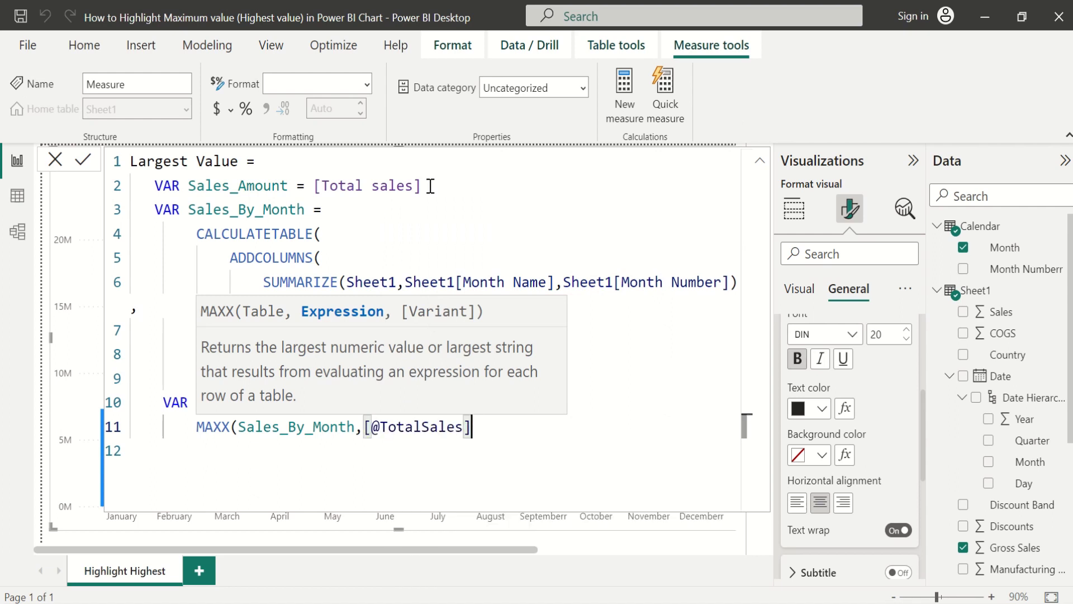
pyautogui.write(')')
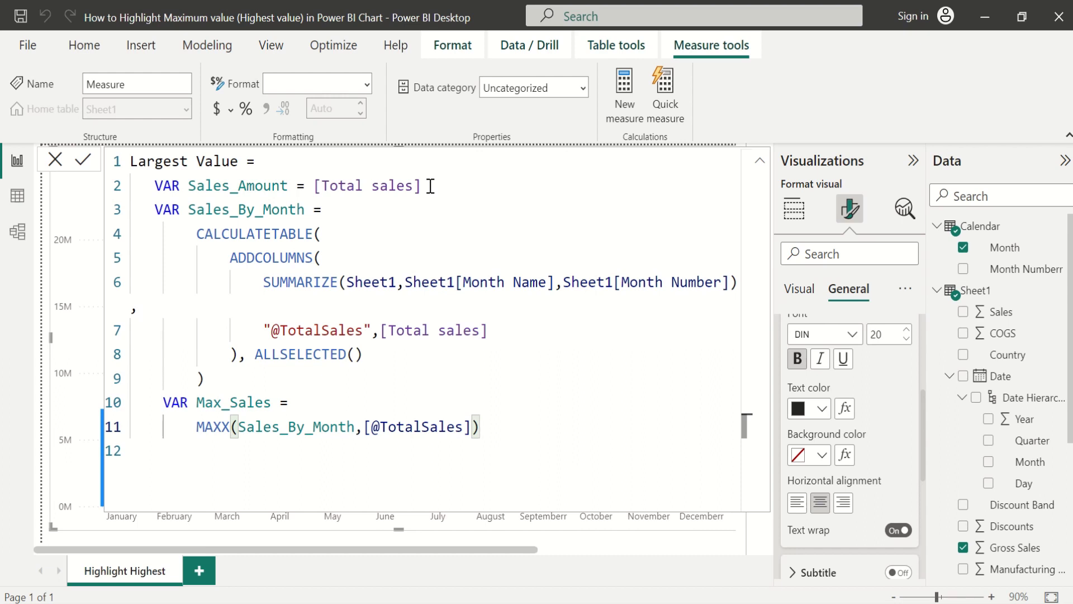
# Declare a fourth variable Result and start its expression with IF( on the line below.
pyautogui.press('Return')
pyautogui.press('BackSpace')
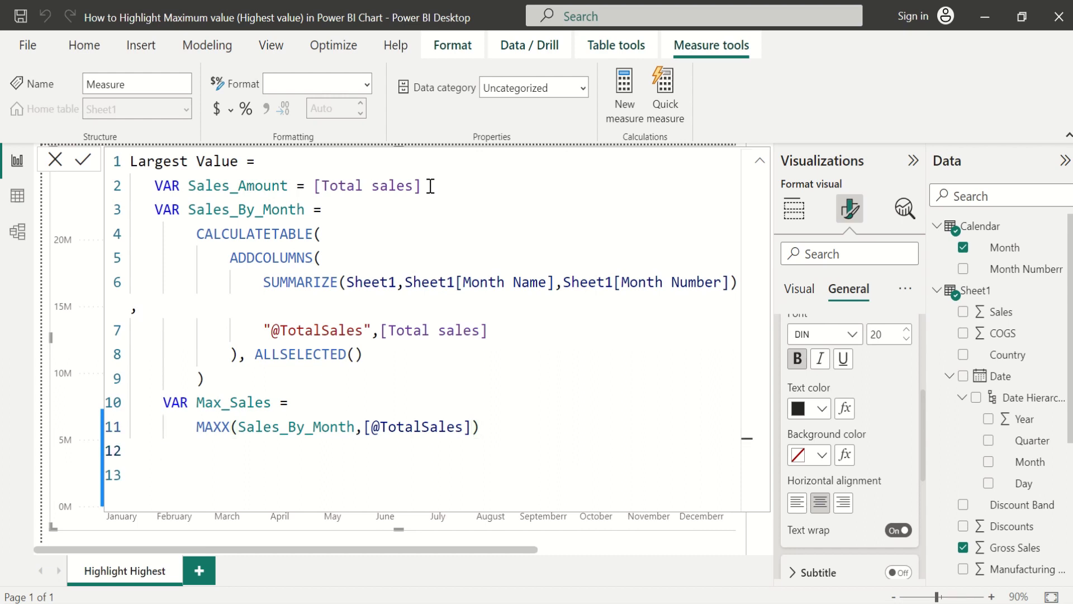
pyautogui.write('VAR Result')
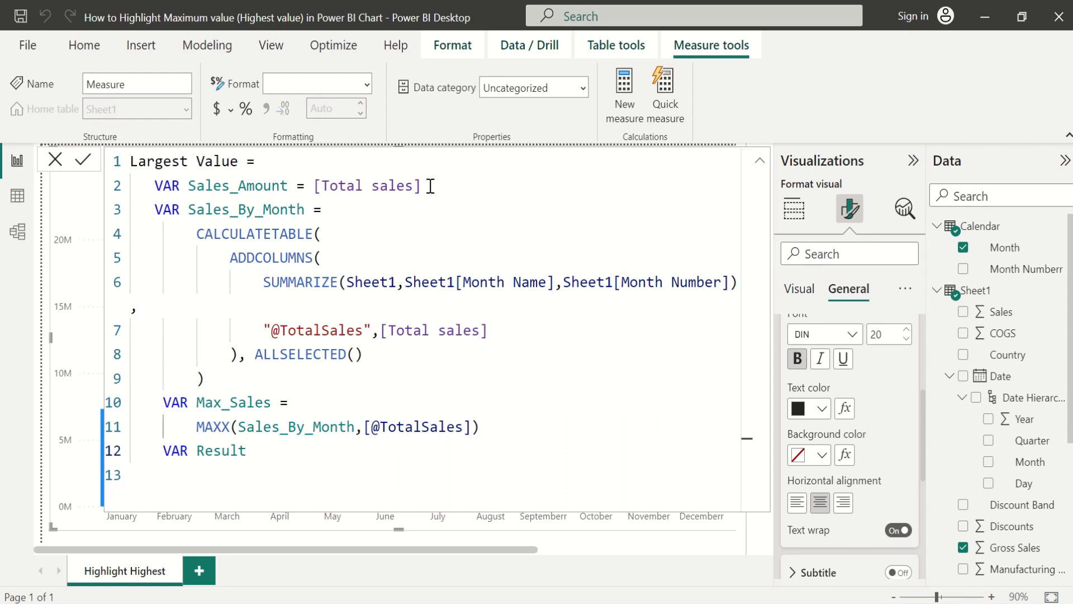
pyautogui.write(' =')
pyautogui.hotkey('shift', 'Return')
pyautogui.press('Tab')
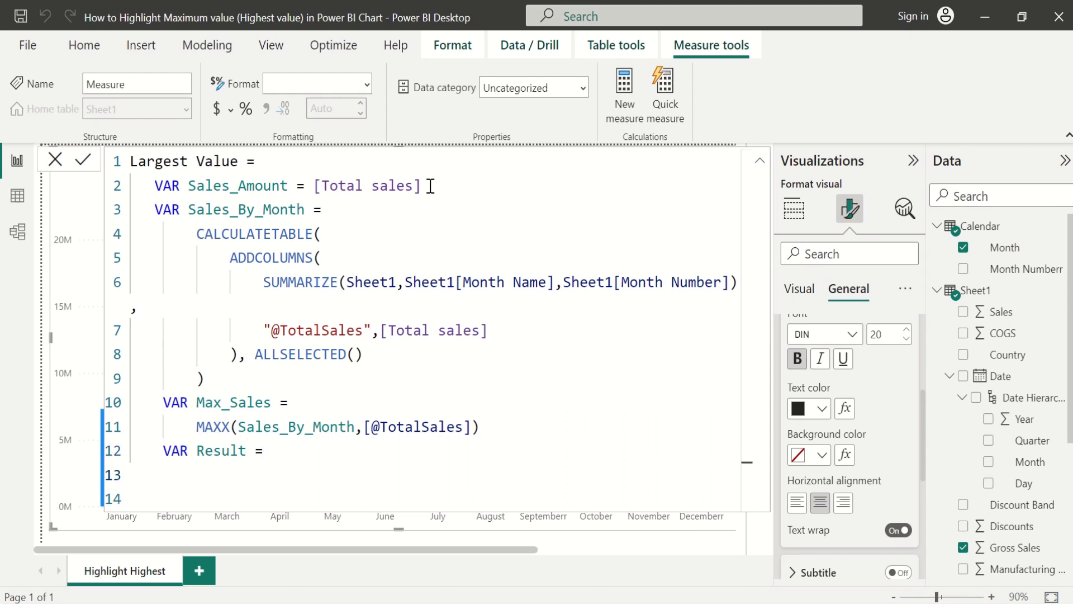
pyautogui.write('if')
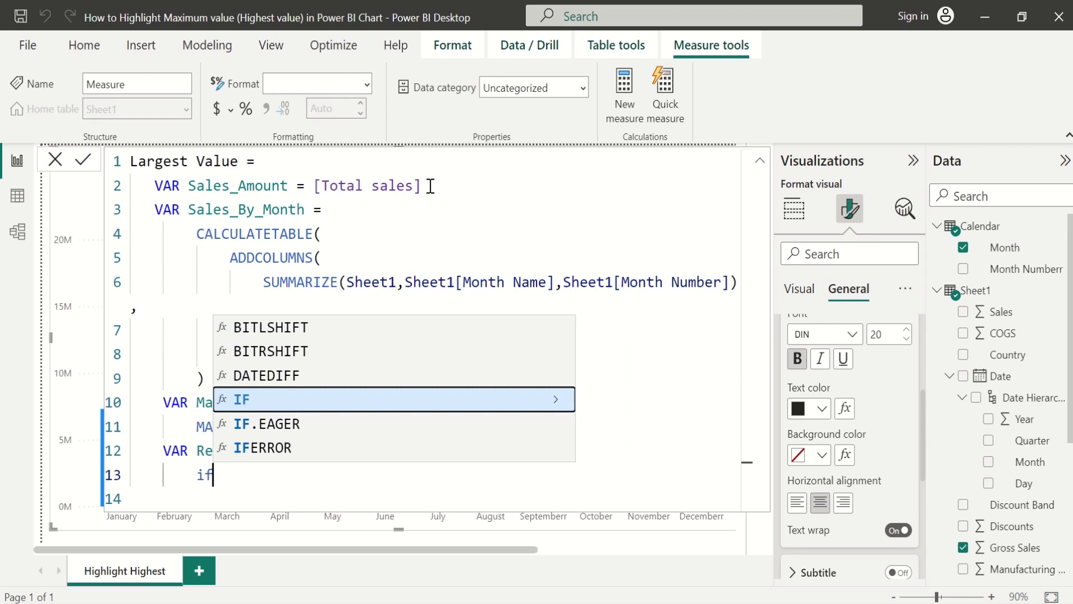
pyautogui.write('(')
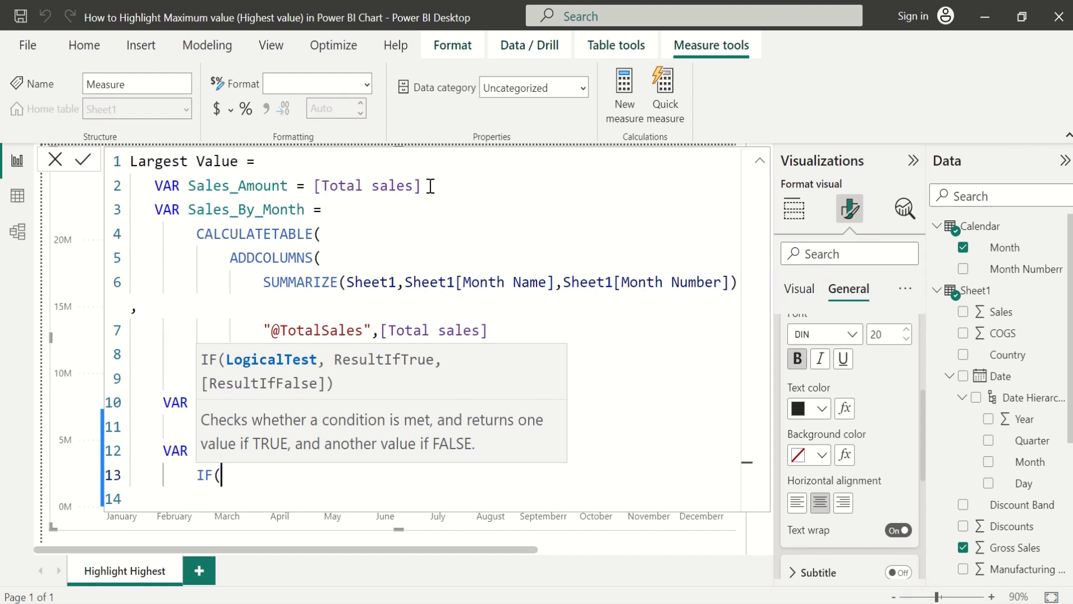
# Enter Max_Sales=Sales_Amount as the logical test of the IF function in the Result variable.
pyautogui.click(248, 475)
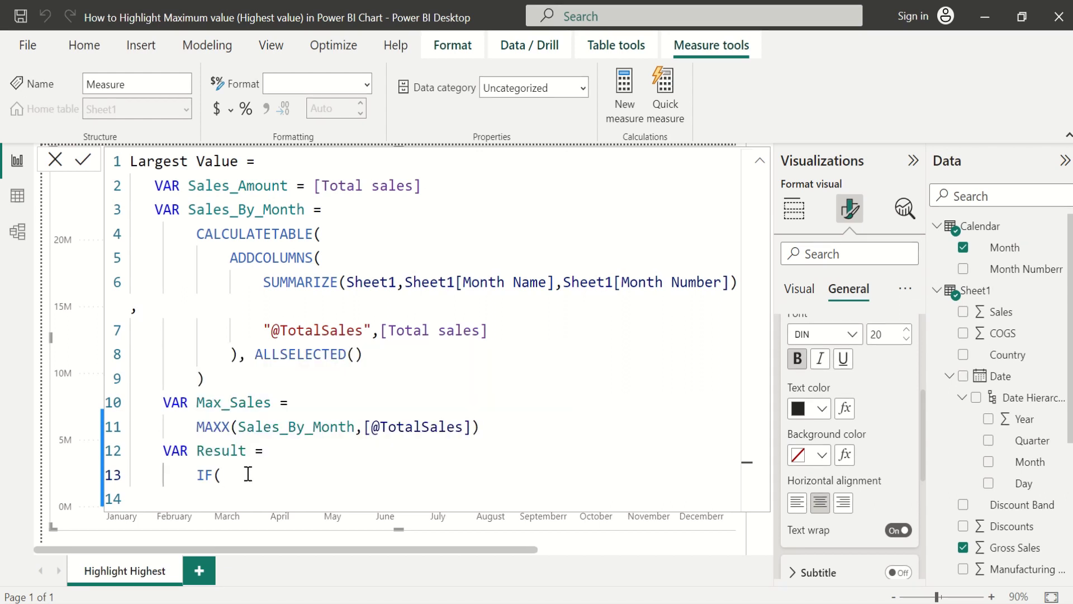
pyautogui.write('ma')
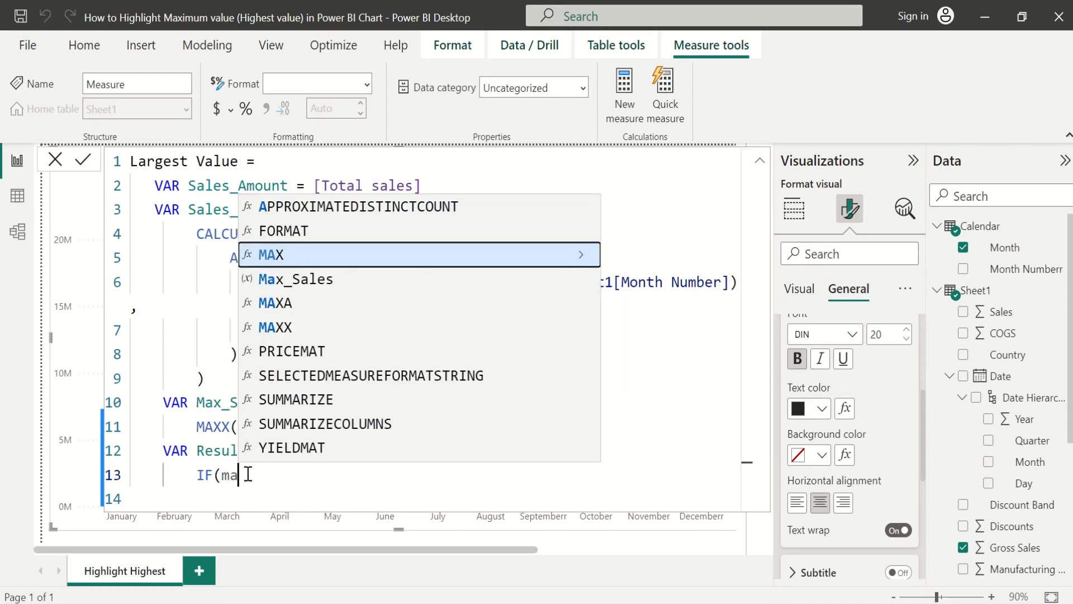
pyautogui.press('Down')
pyautogui.press('Tab')
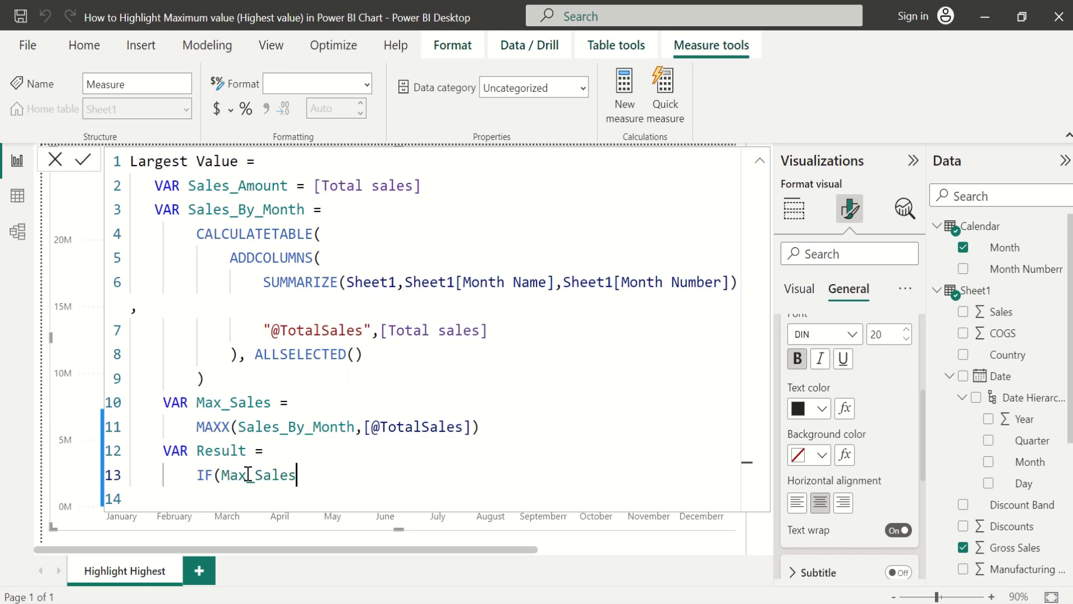
pyautogui.write('=sal')
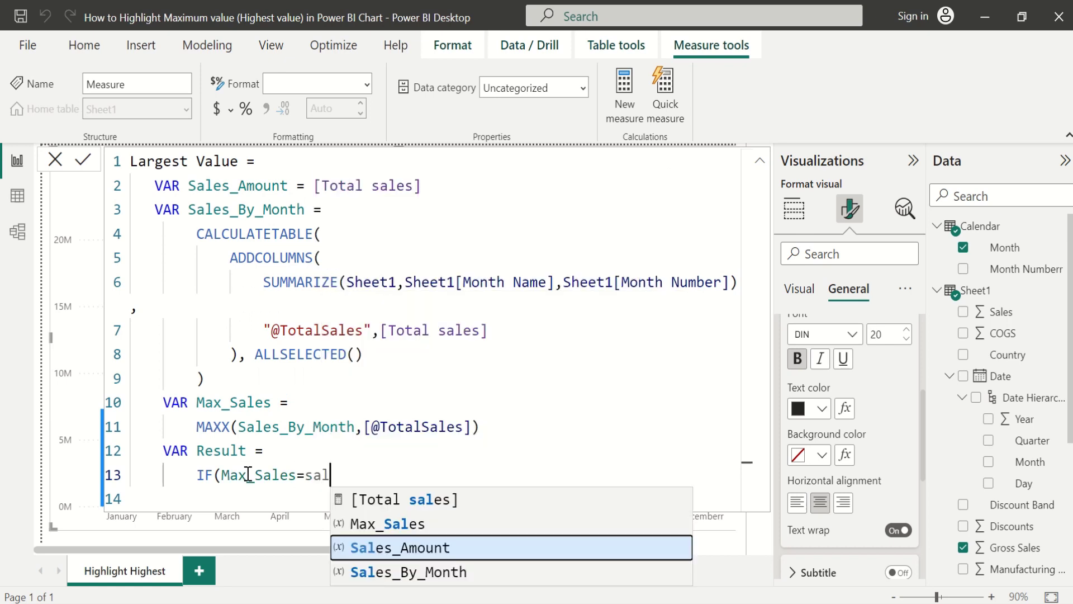
pyautogui.press('Tab')
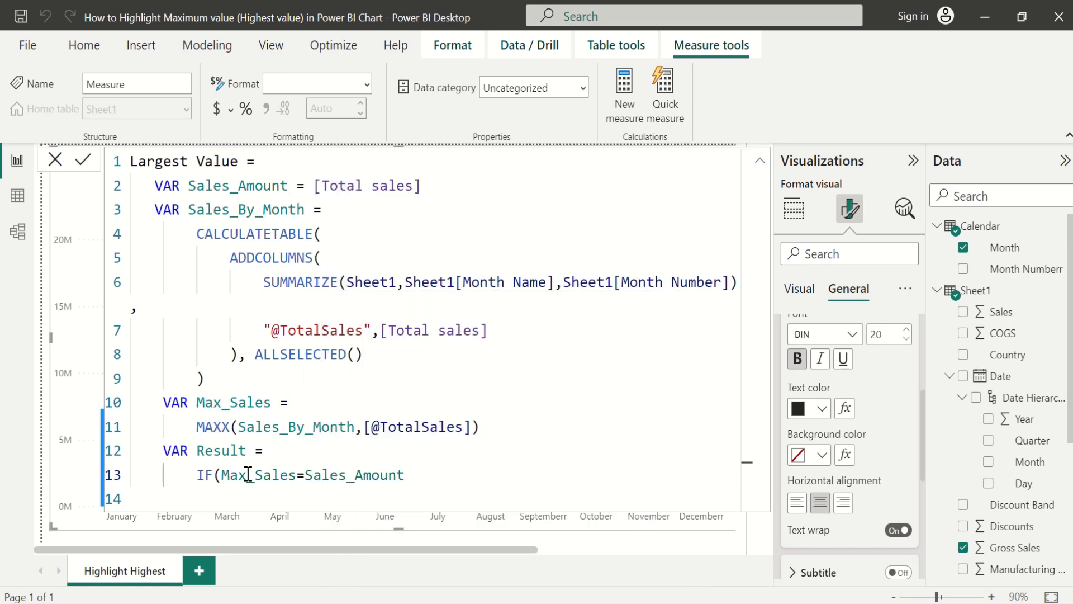
pyautogui.write(',')
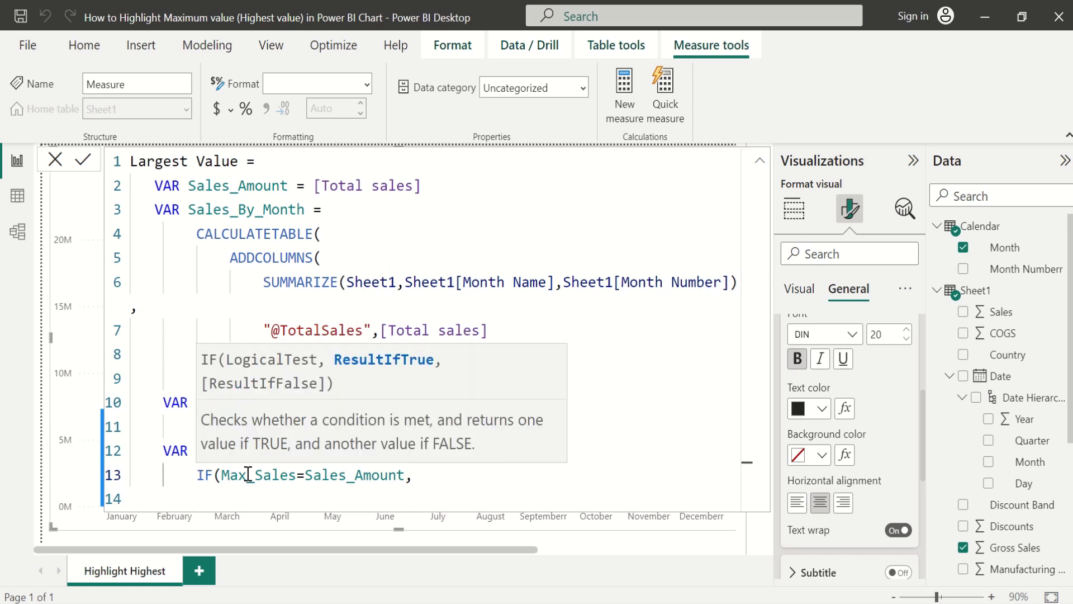
# Make the IF function return "Red" when true and "#118DFF" when false, and close the function.
pyautogui.write('"Red')
pyautogui.write(',')
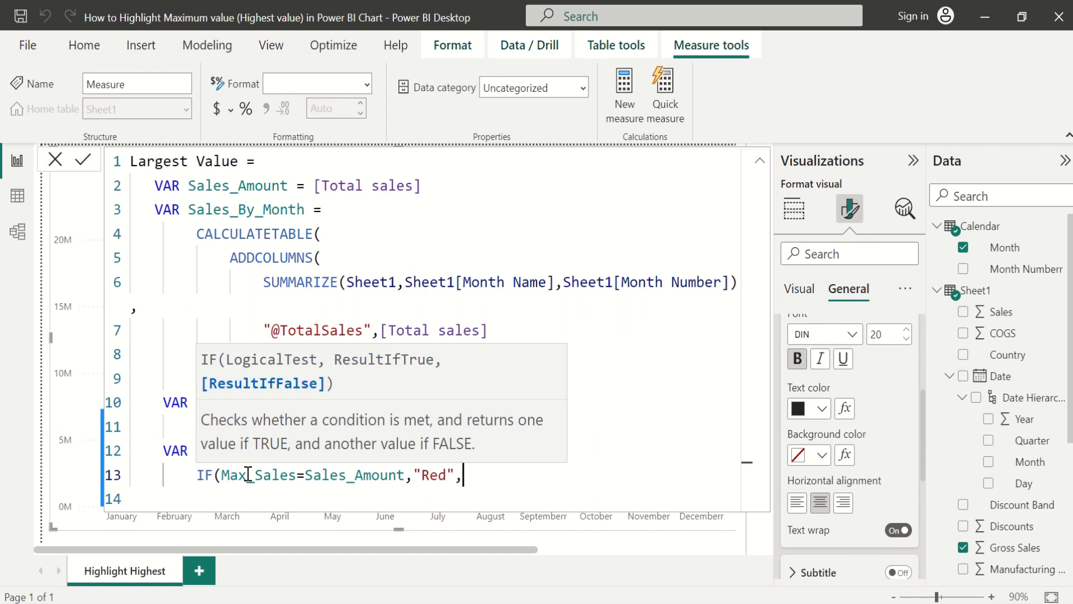
pyautogui.write('"#118DFF')
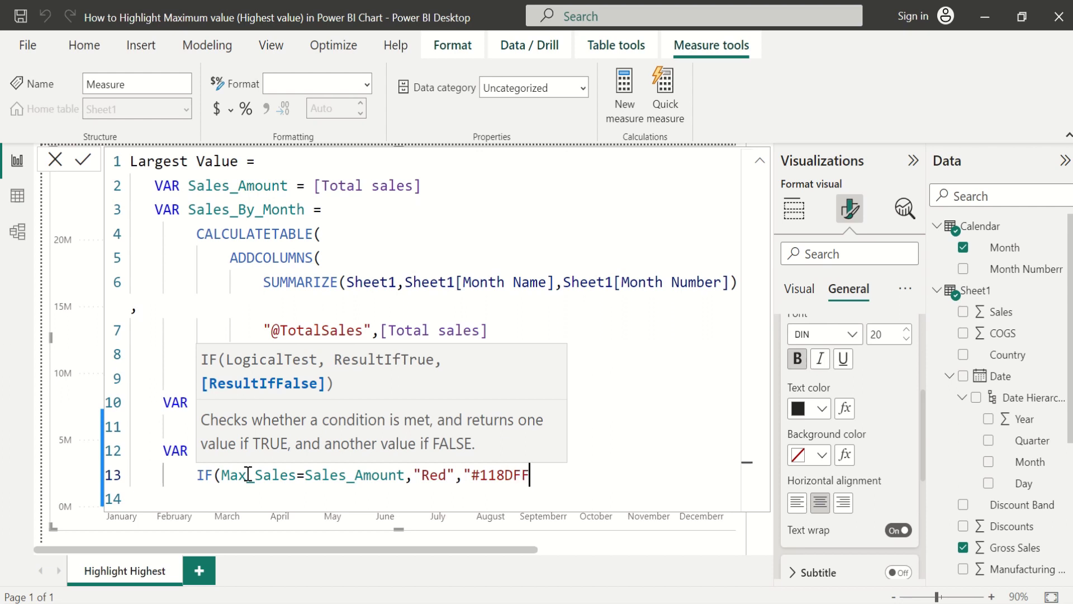
pyautogui.write('")')
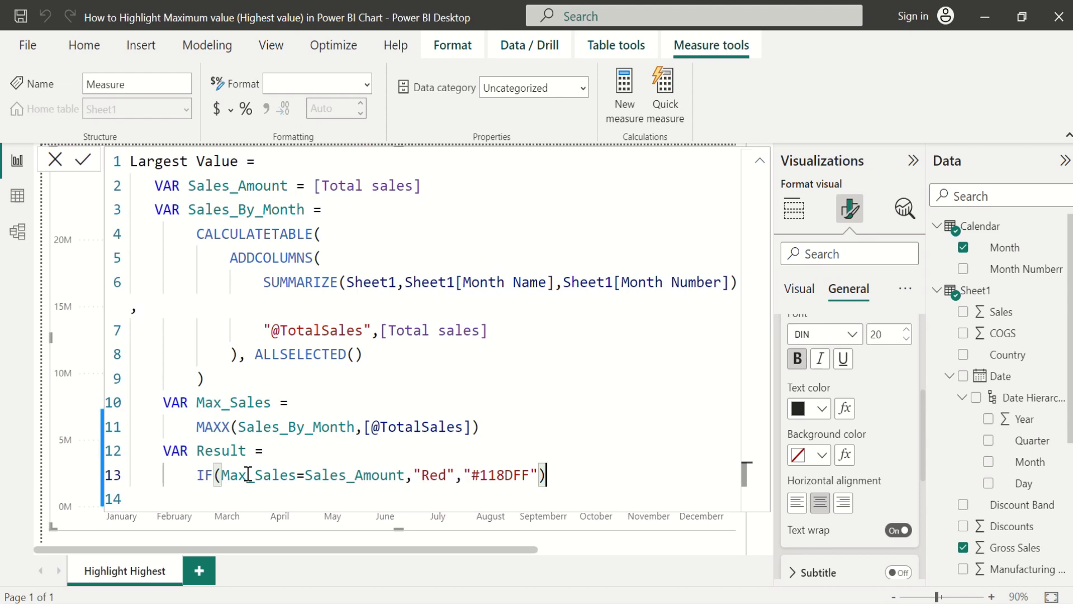
# Add a return clause below the IF expression that outputs Result, and commit the Largest Value measure.
pyautogui.hotkey('shift', 'Return')
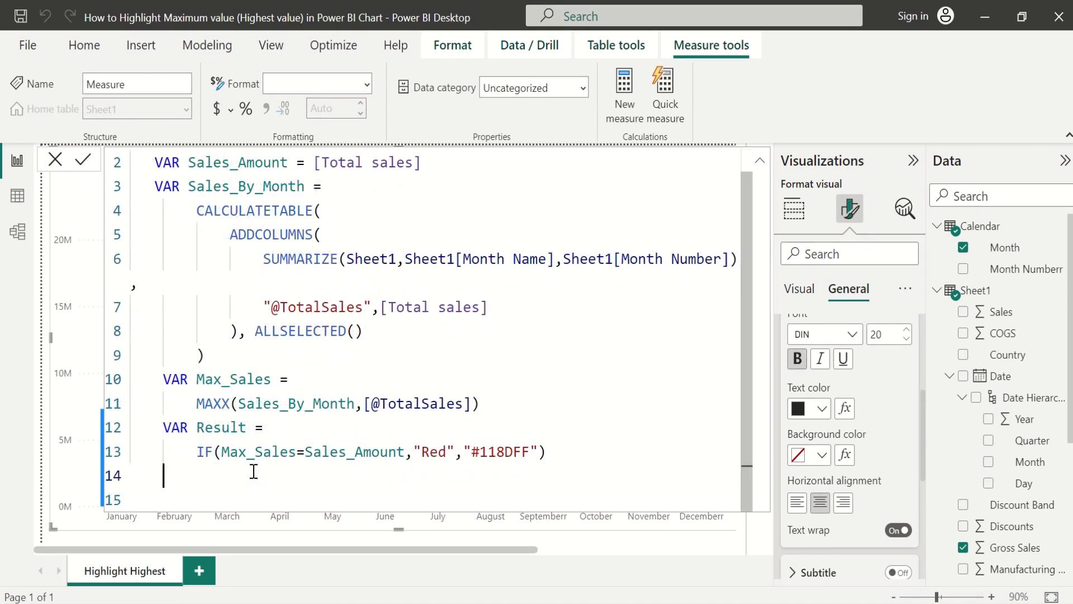
pyautogui.write('return')
pyautogui.press('Return')
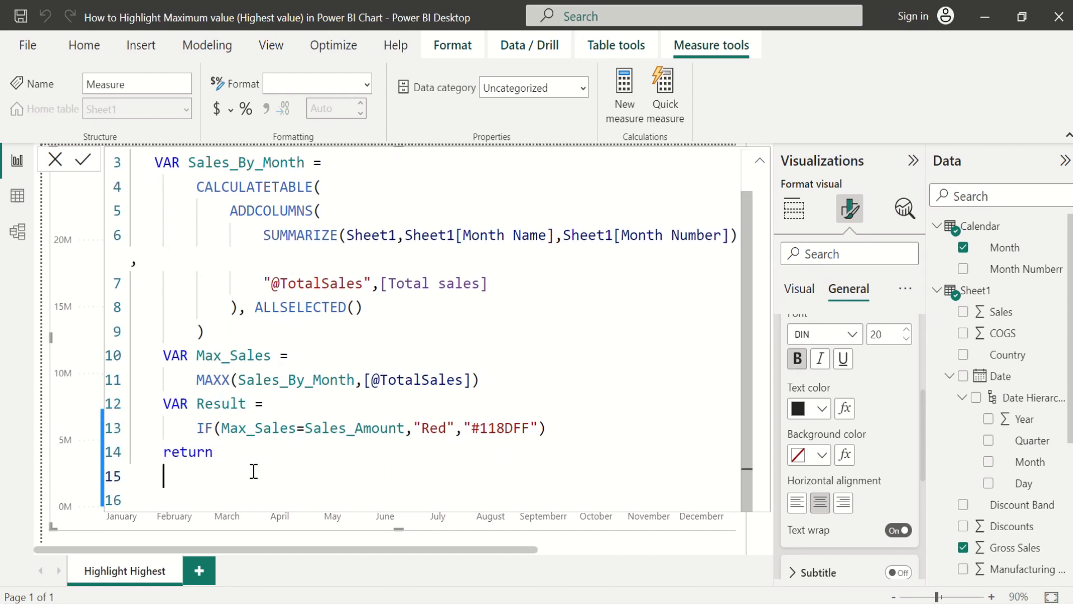
pyautogui.press('Tab')
pyautogui.write('Result')
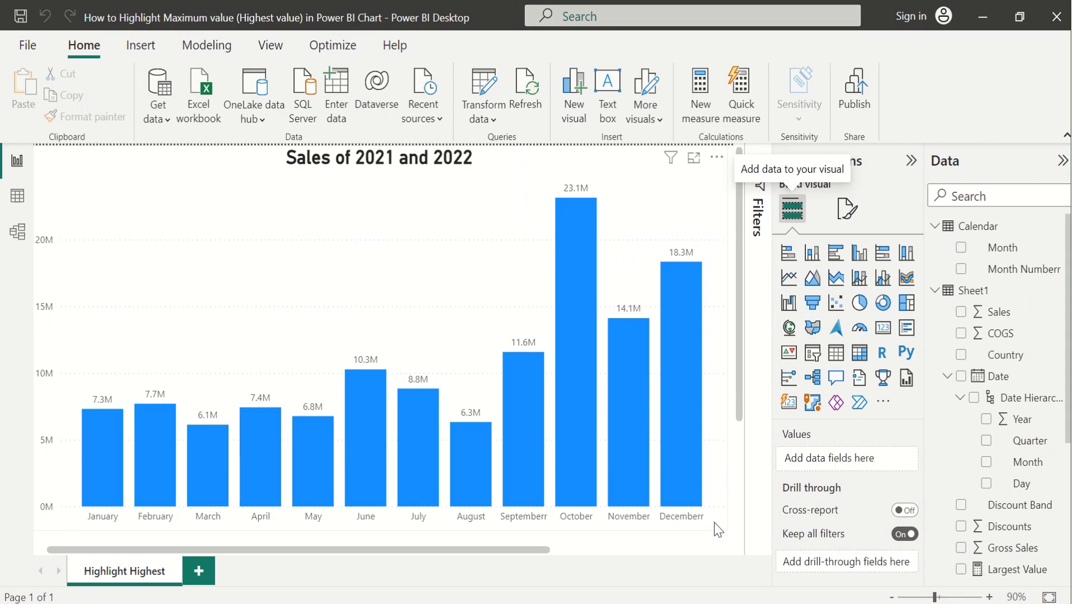
# Open the conditional formatting settings for the default column colour of the sales chart.
pyautogui.click(718, 529)
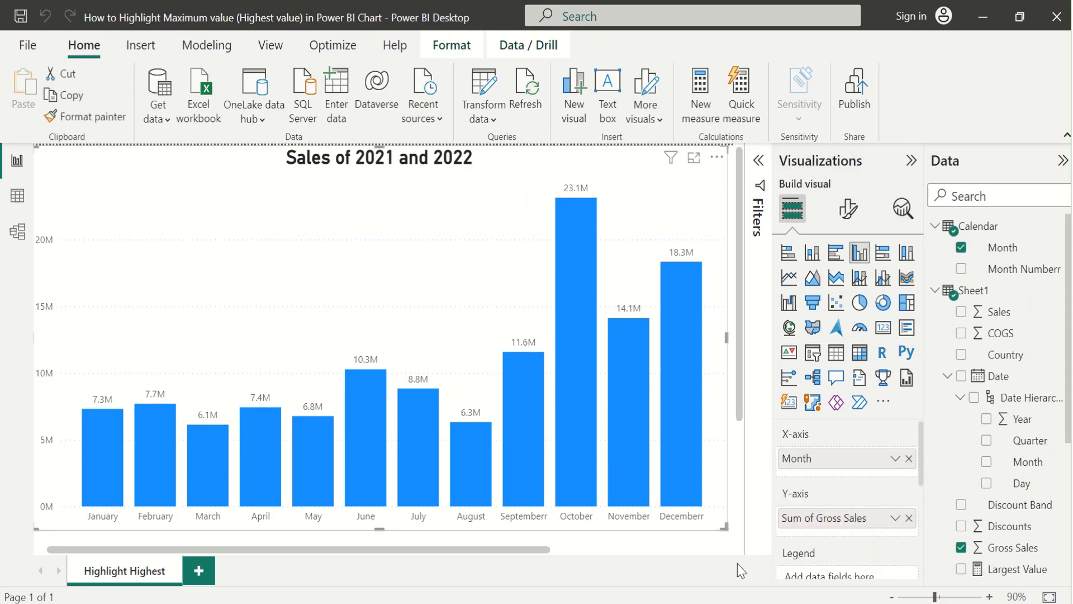
pyautogui.click(848, 209)
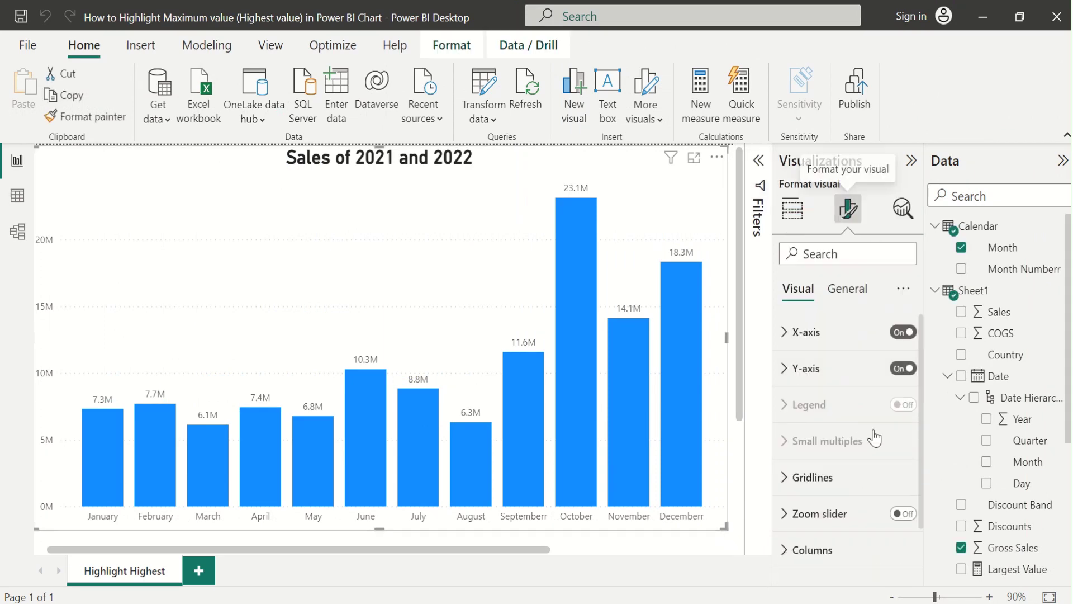
pyautogui.click(787, 556)
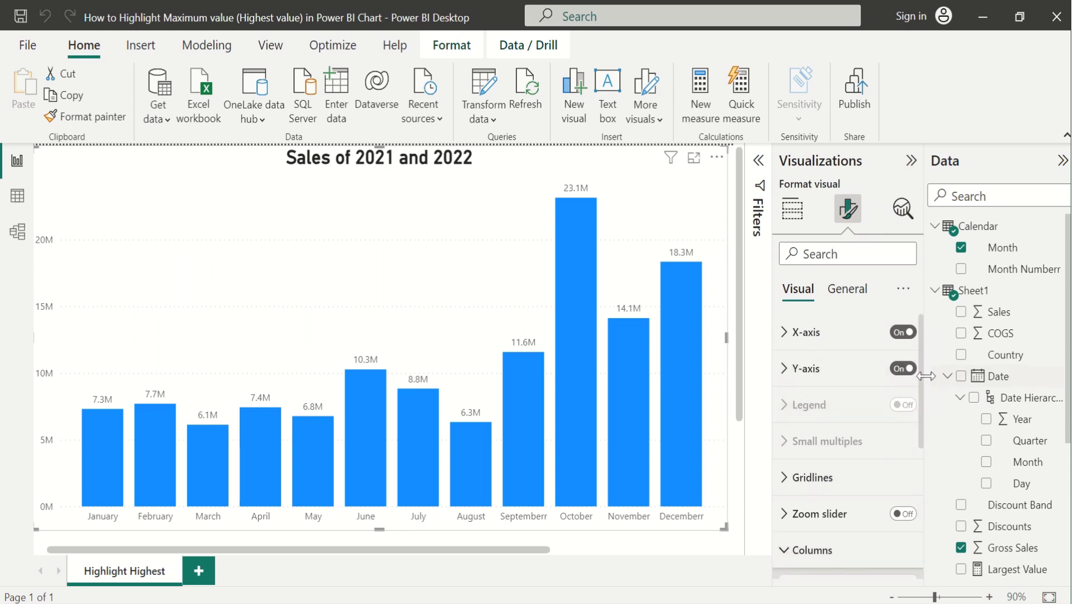
pyautogui.scroll(-3, 906, 425)
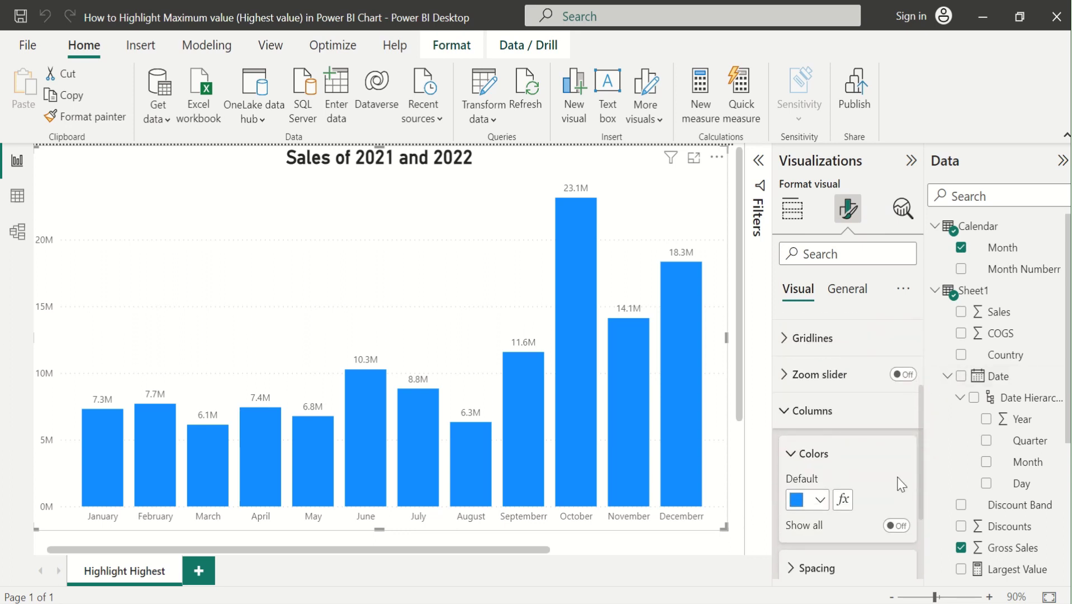
pyautogui.click(844, 500)
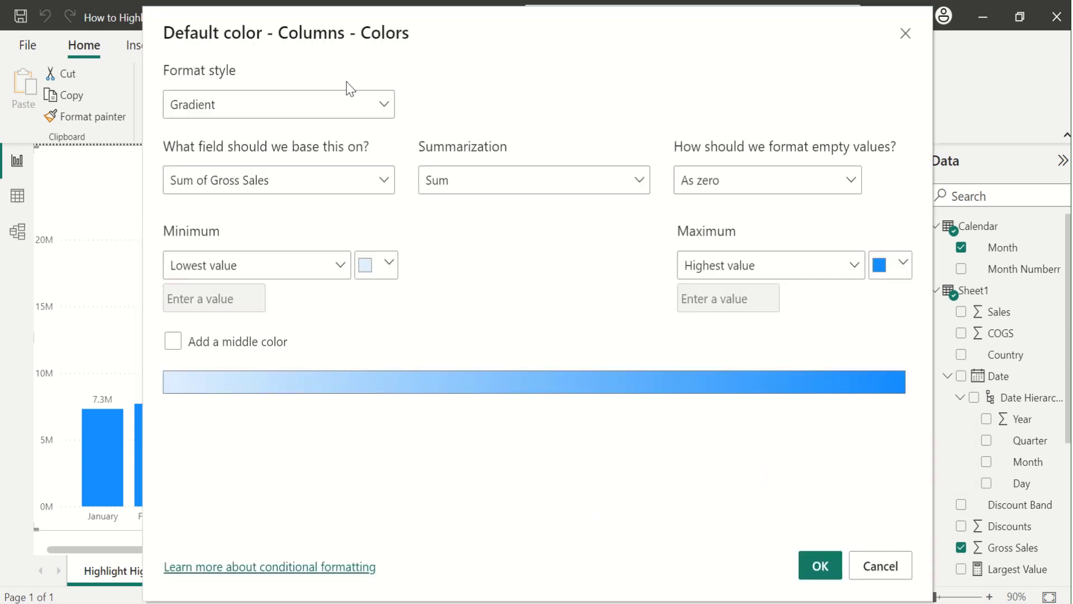
# Set the column colour's format style to Field value based on the Largest Value measure from Sheet1, and apply it.
pyautogui.click(384, 108)
pyautogui.click(198, 199)
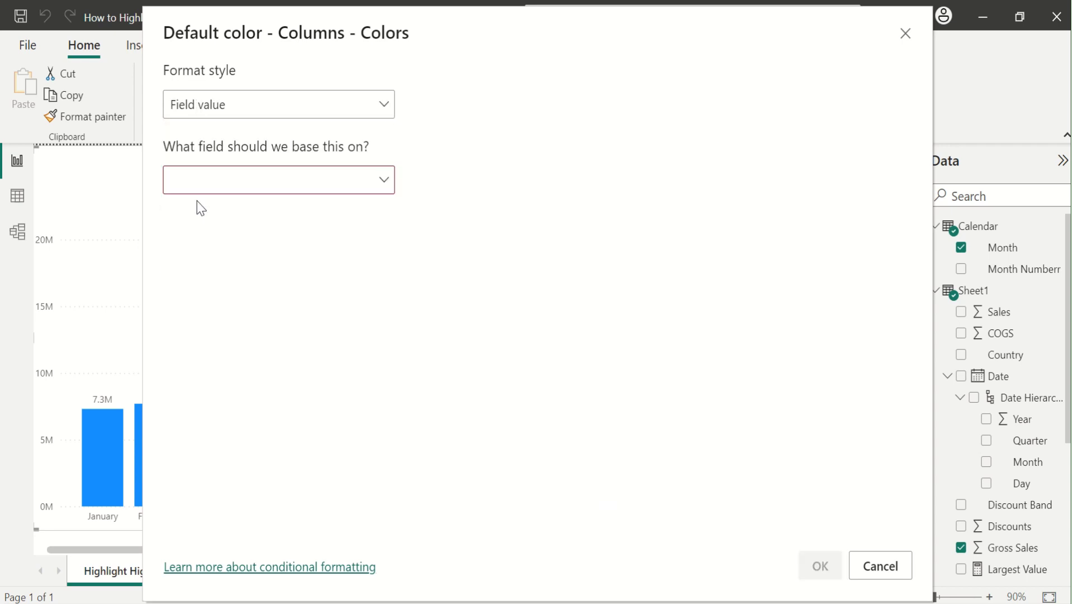
pyautogui.click(385, 183)
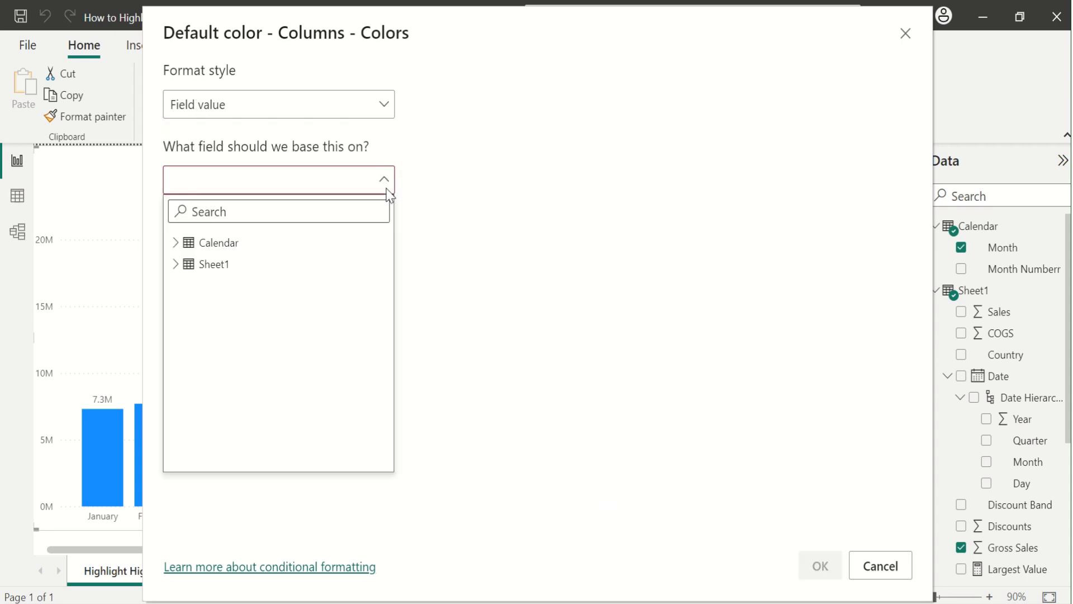
pyautogui.click(177, 267)
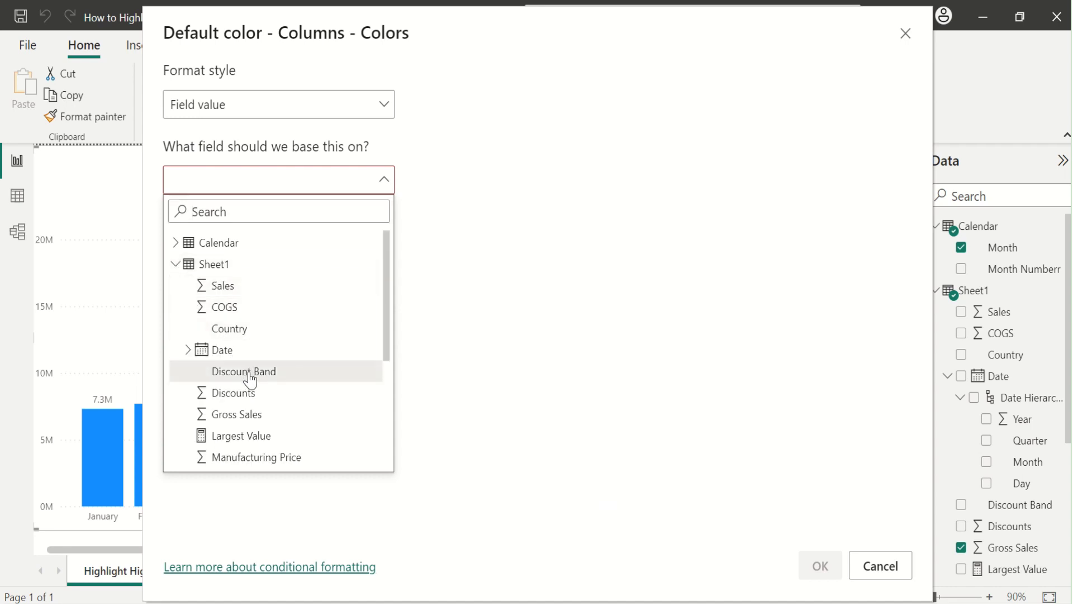
pyautogui.click(253, 443)
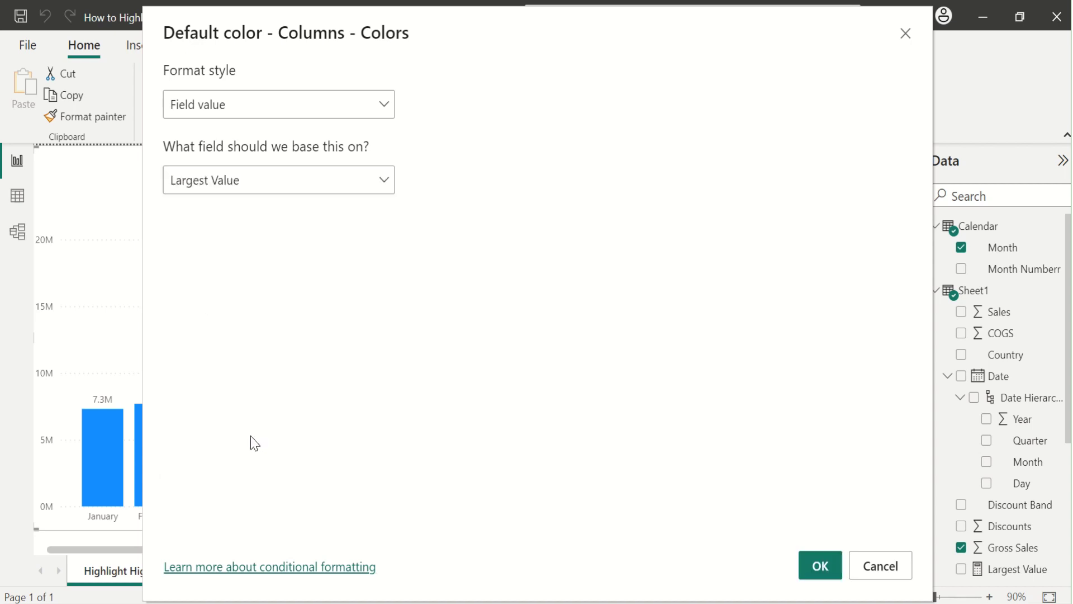
pyautogui.click(820, 568)
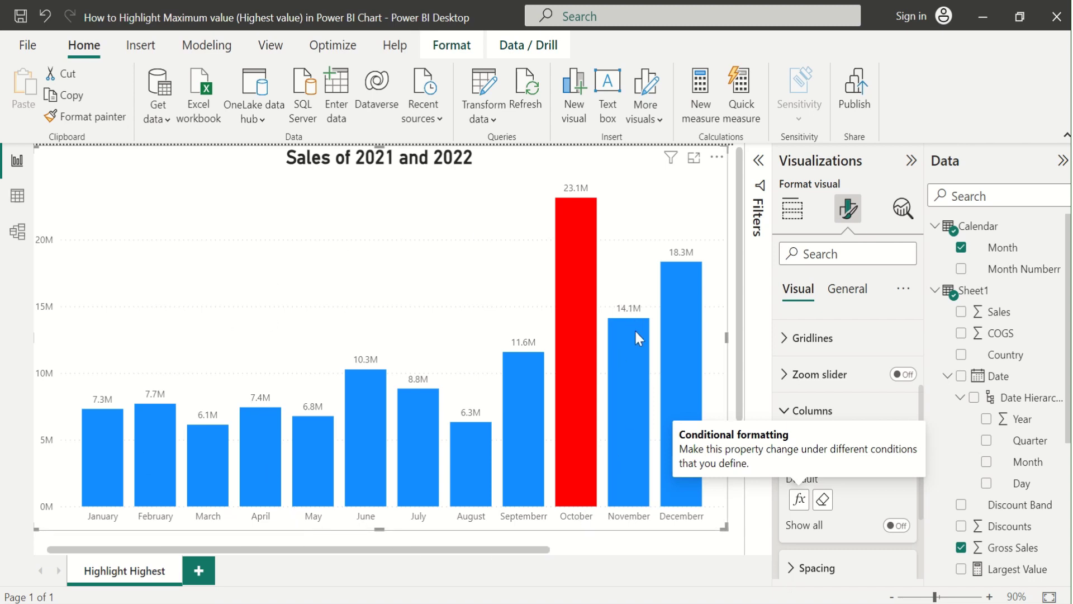
pyautogui.moveTo(636, 332)
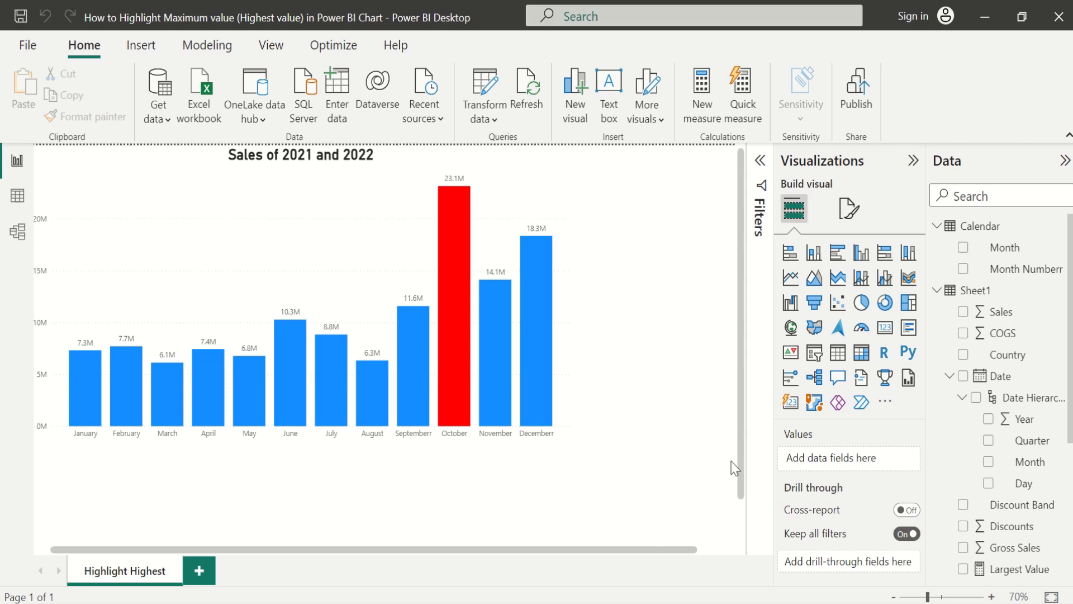
# Add a slicer to the report page, narrow it and place it beside the column chart's December end.
pyautogui.click(815, 355)
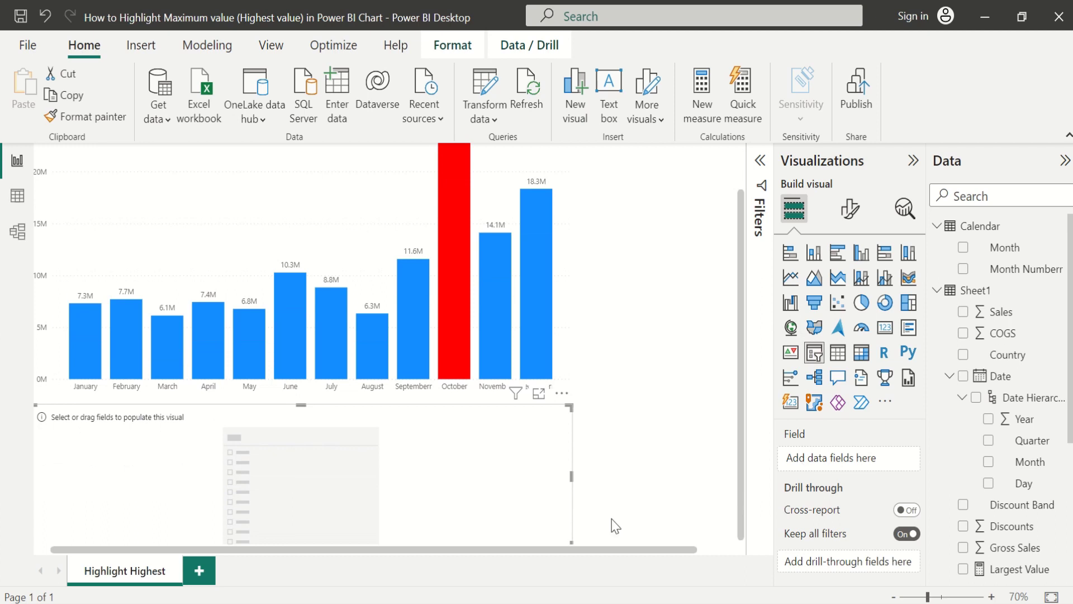
pyautogui.moveTo(447, 513); pyautogui.dragTo(628, 501)
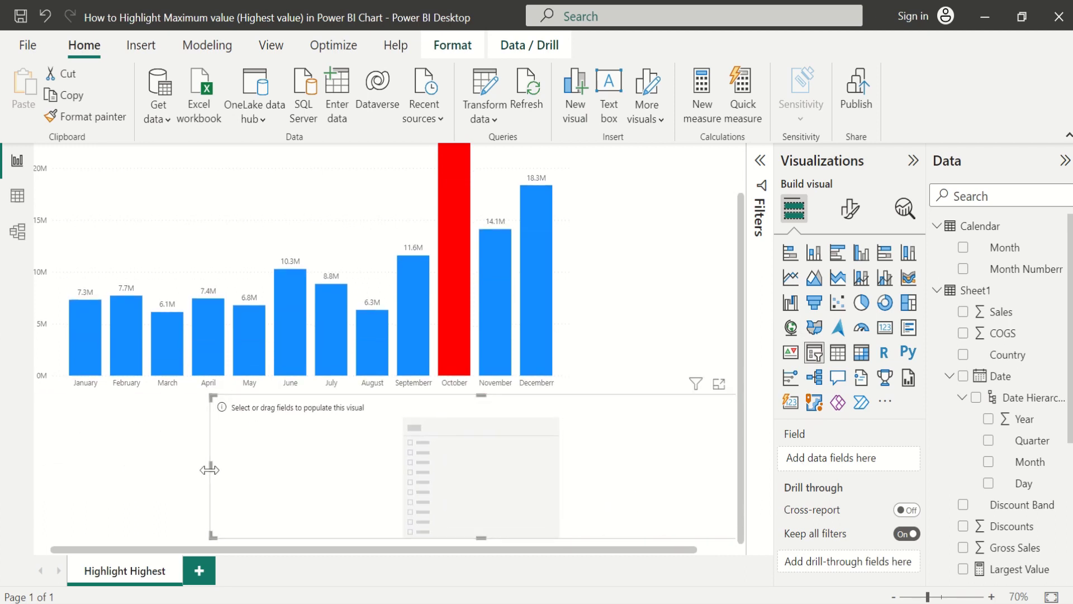
pyautogui.moveTo(209, 470); pyautogui.dragTo(572, 472)
pyautogui.moveTo(627, 508); pyautogui.dragTo(632, 347)
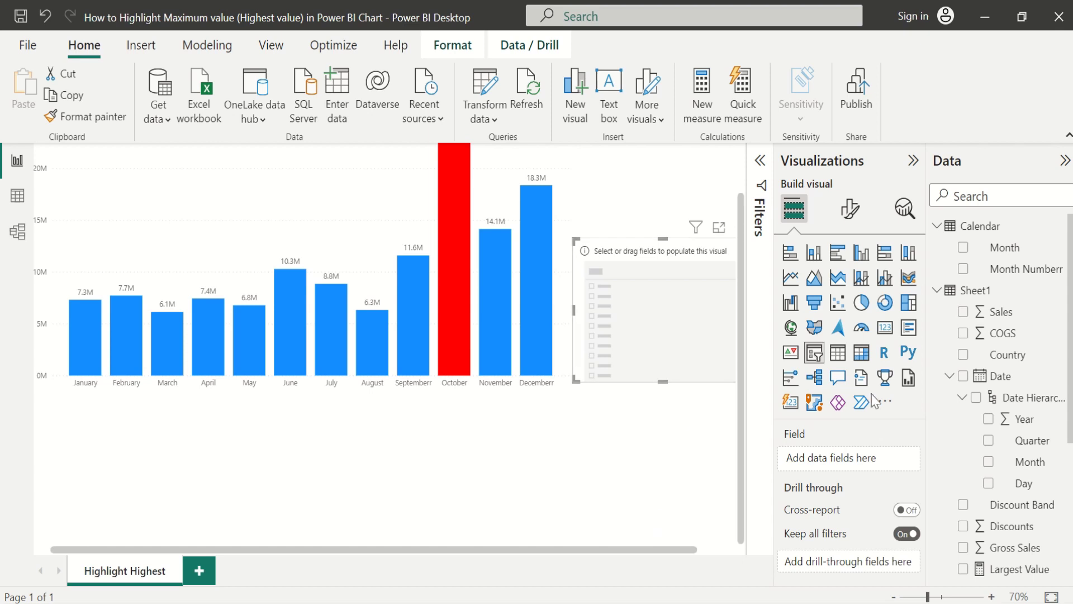
# Assign the Year field from Sheet1 to the slicer and set the slicer style to Tile.
pyautogui.moveTo(1071, 373); pyautogui.dragTo(1071, 511)
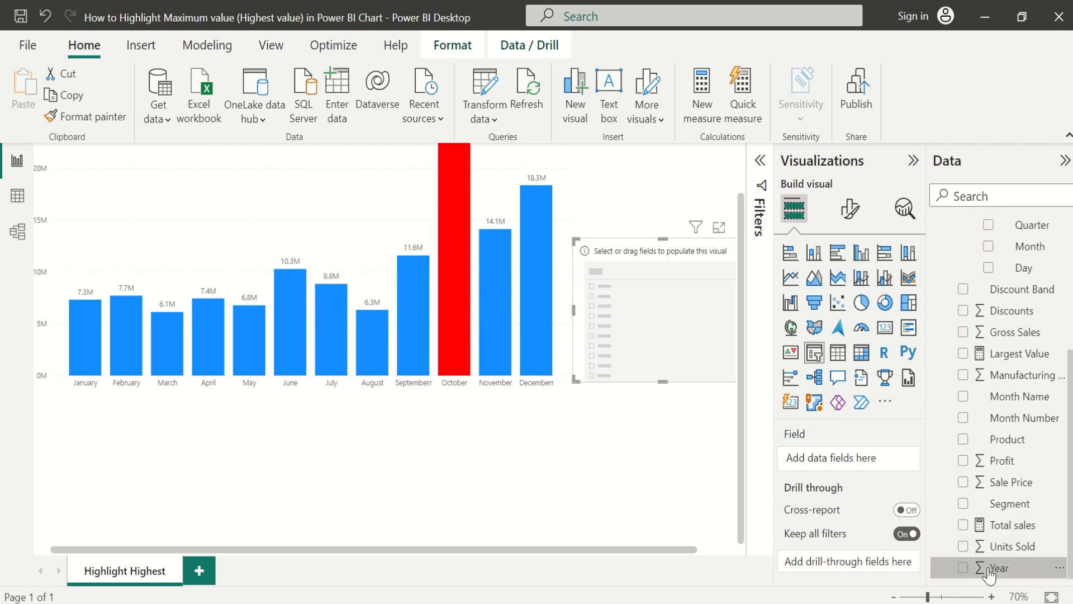
pyautogui.moveTo(993, 567); pyautogui.dragTo(830, 469)
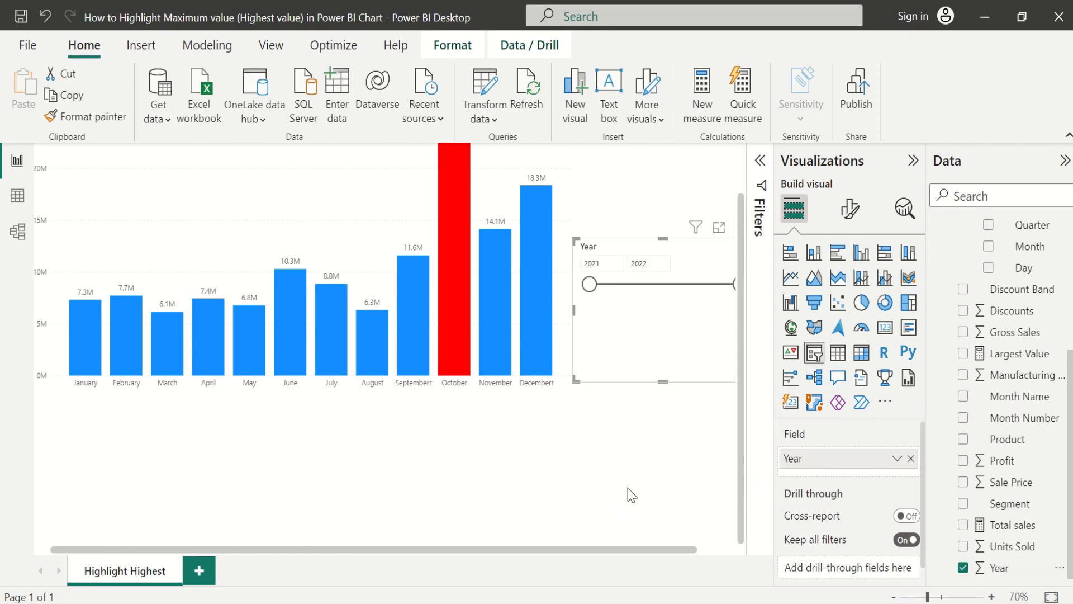
pyautogui.click(851, 210)
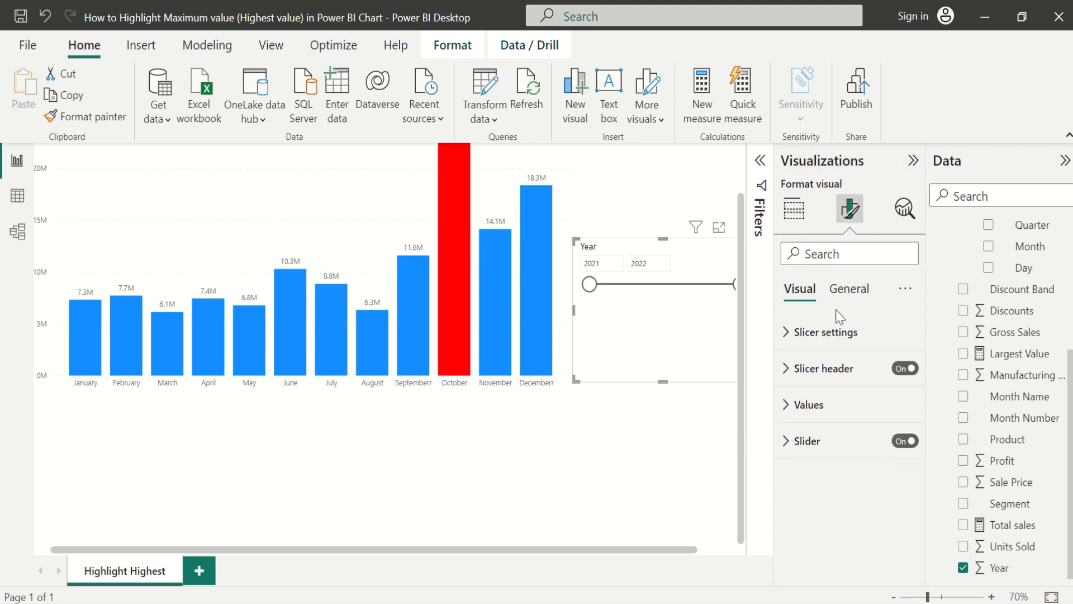
pyautogui.click(787, 336)
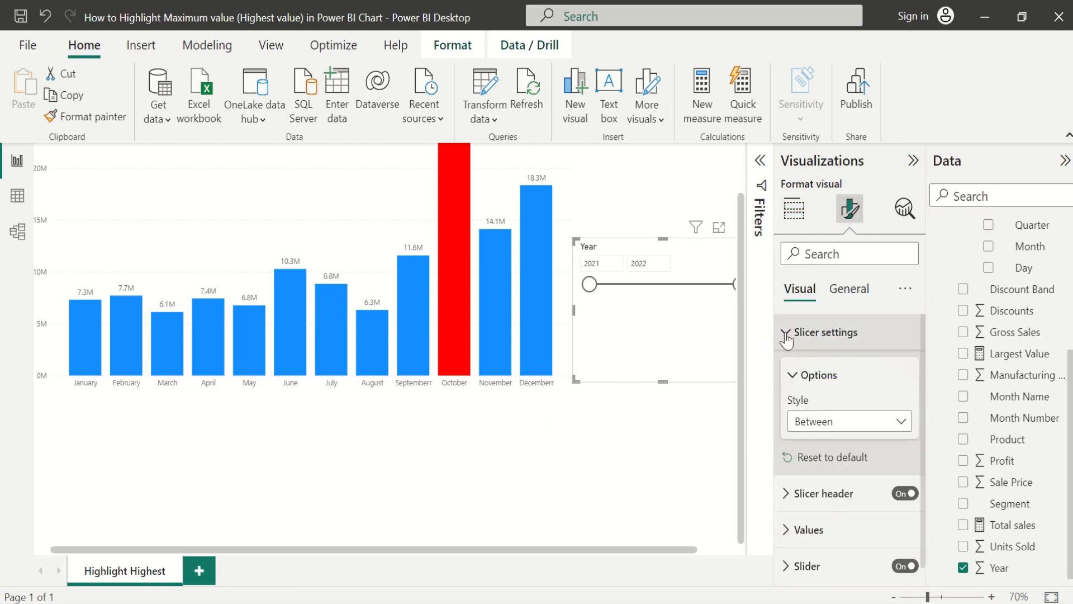
pyautogui.click(893, 426)
pyautogui.click(819, 465)
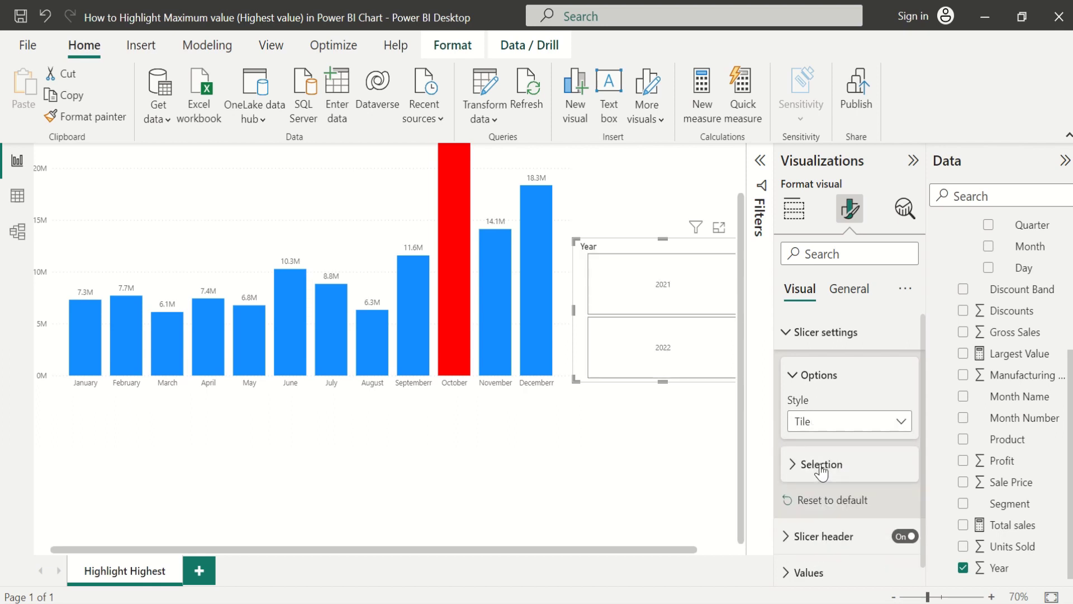
# Check the highlighted column by filtering the chart to 2021 and 2022 in turn with the Year slicer, then clear the selection.
pyautogui.click(673, 305)
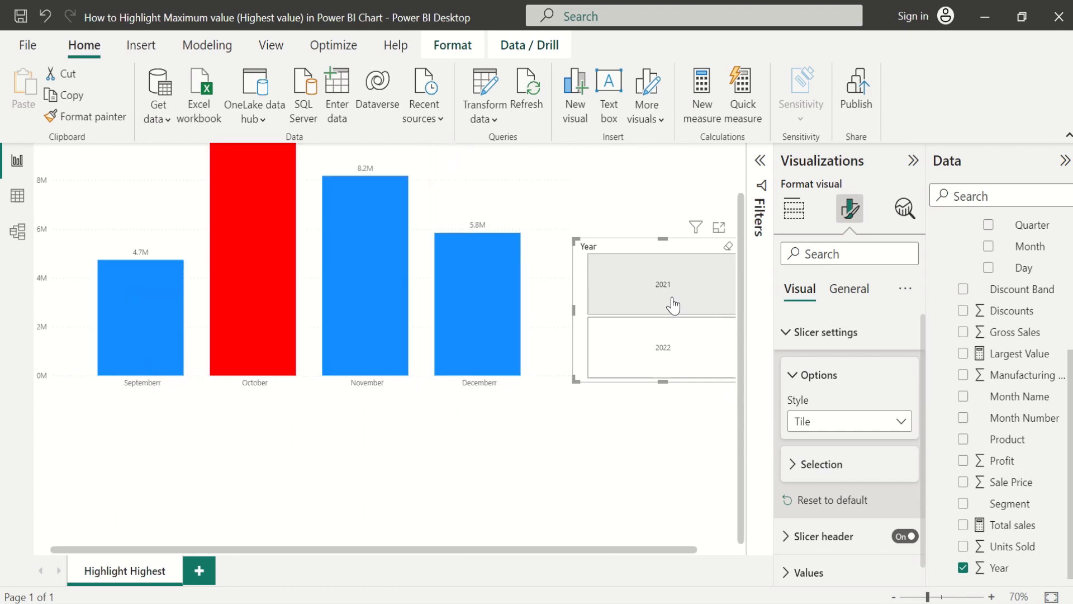
pyautogui.click(677, 353)
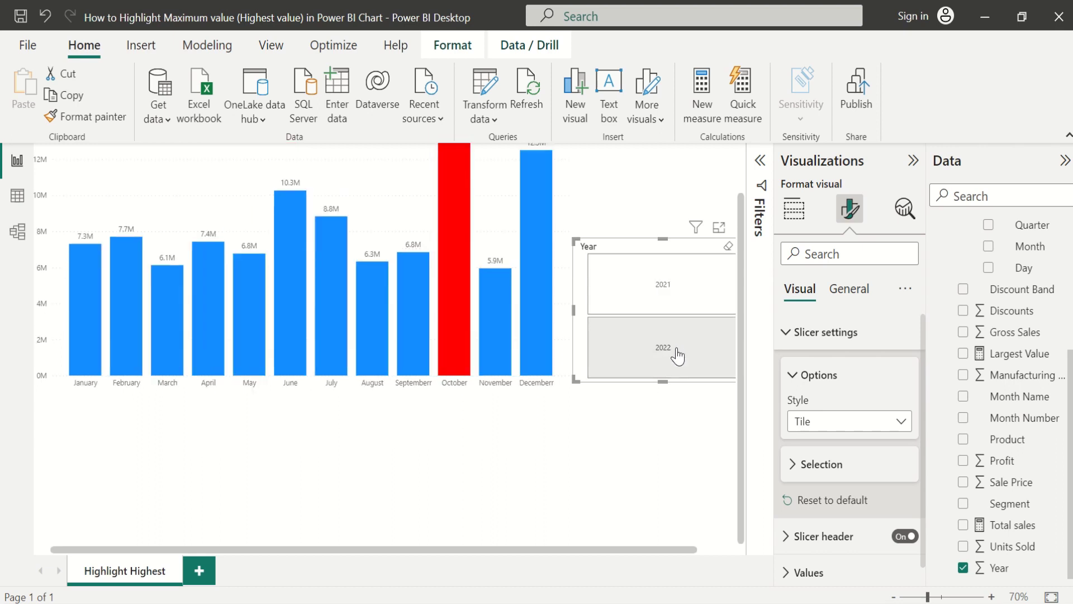
pyautogui.scroll(2, 677, 356)
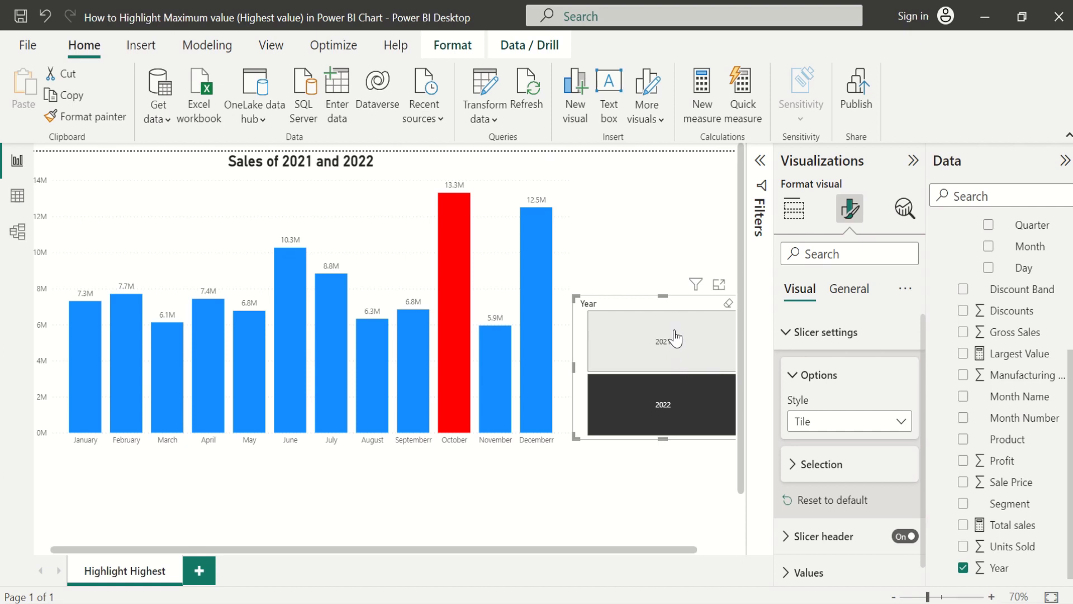
pyautogui.click(675, 339)
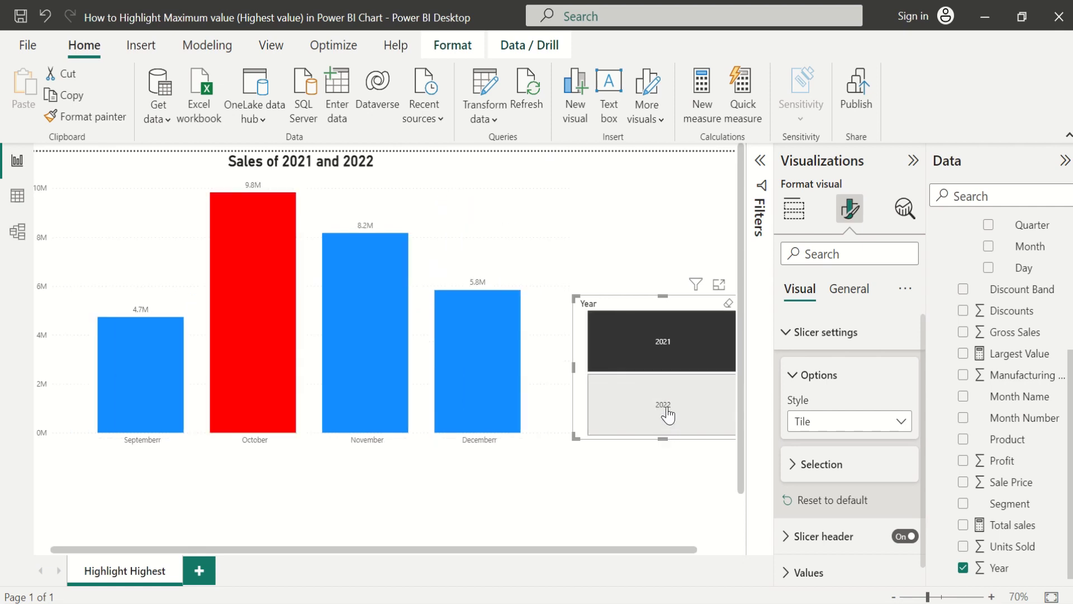
pyautogui.click(668, 412)
pyautogui.click(668, 414)
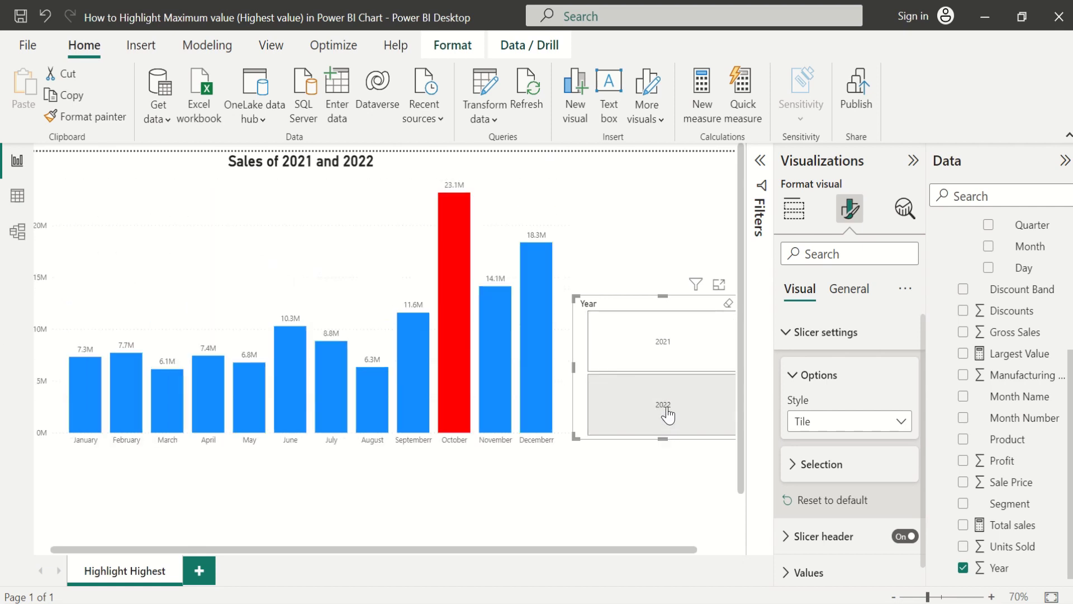
pyautogui.click(643, 515)
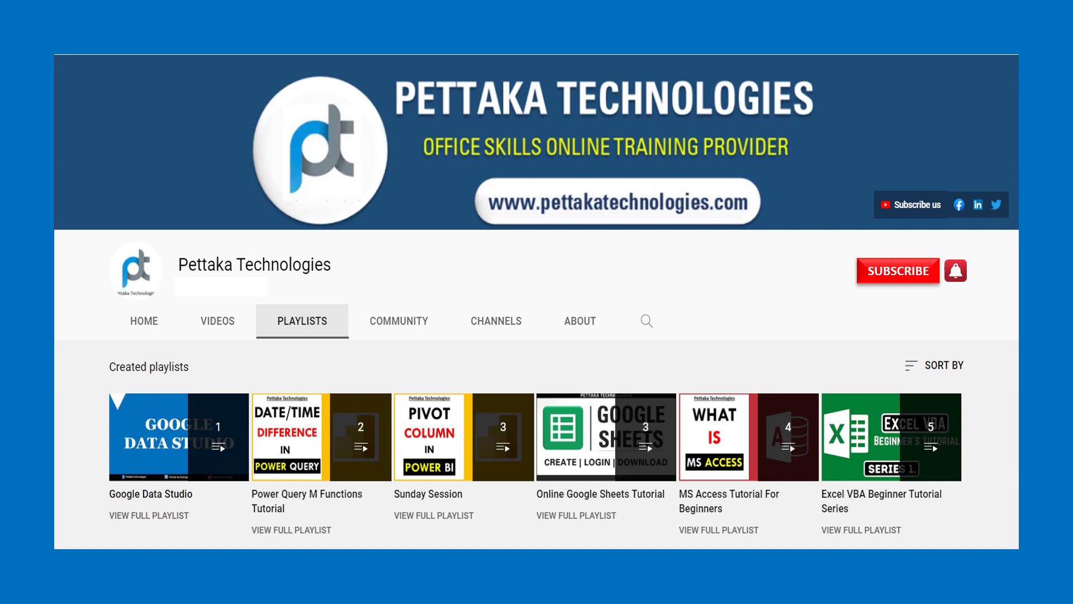
pyautogui.click(889, 273)
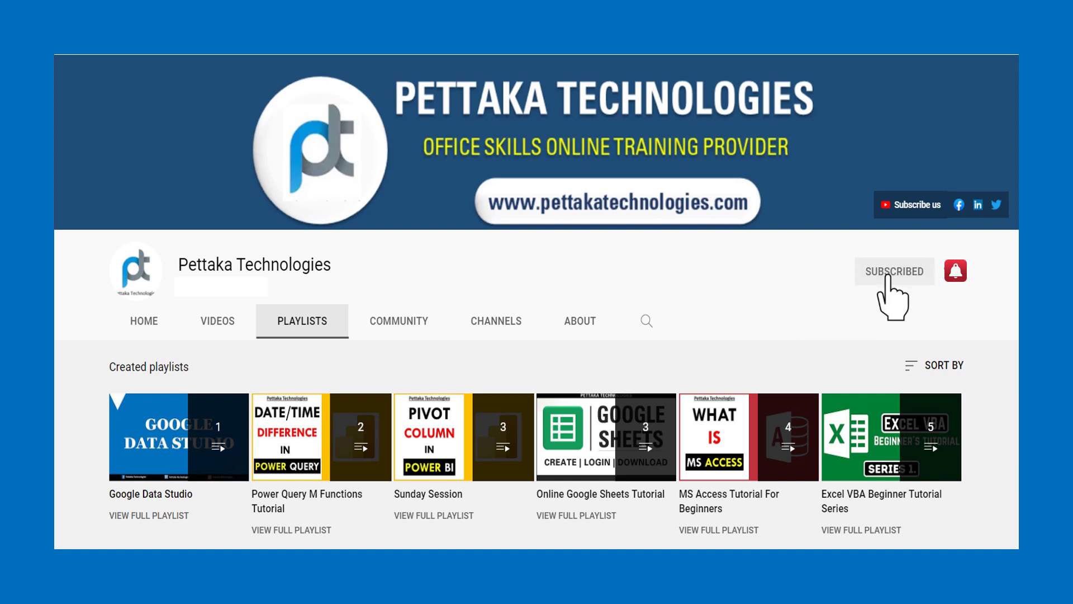
pyautogui.click(955, 270)
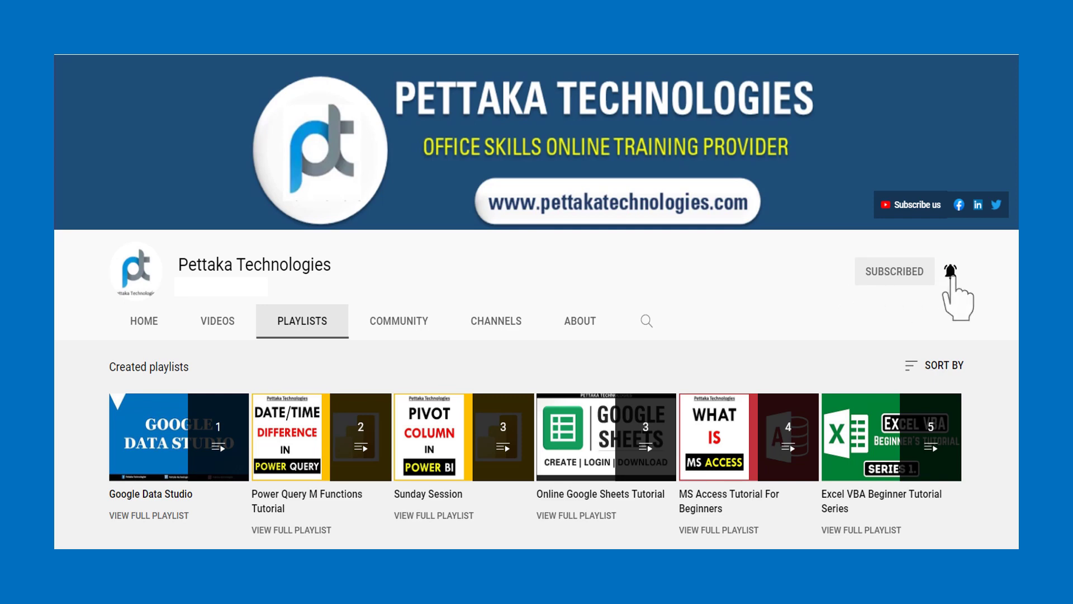